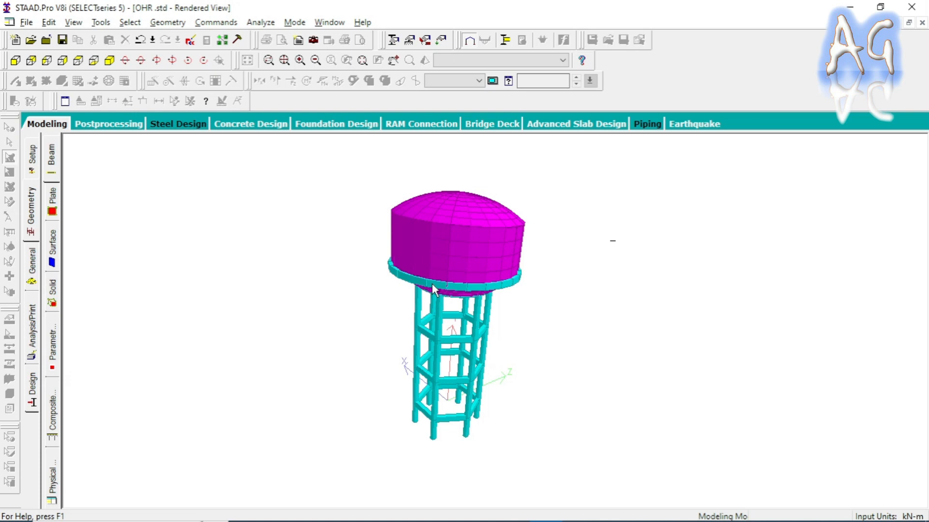
pyautogui.moveTo(483, 295); pyautogui.dragTo(428, 256)
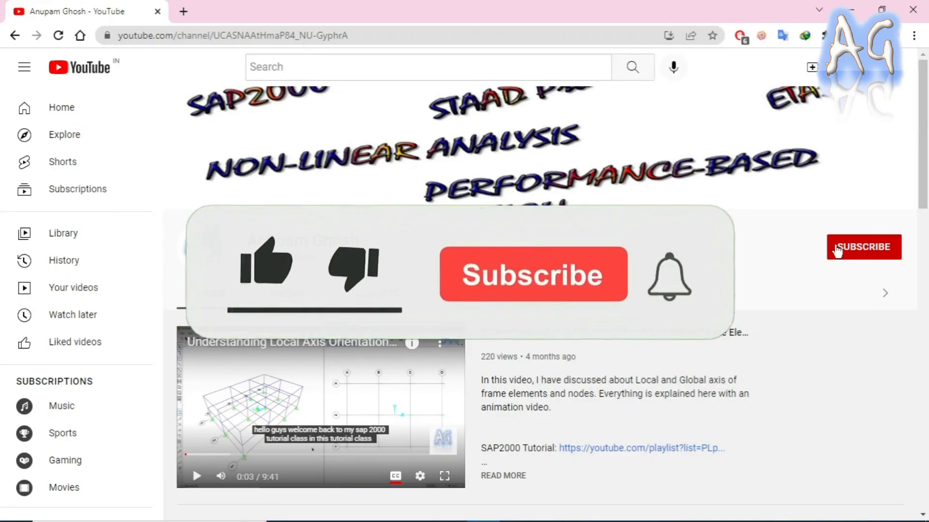
# Subscribe to the YouTube channel and set its notifications to All.
pyautogui.click(838, 249)
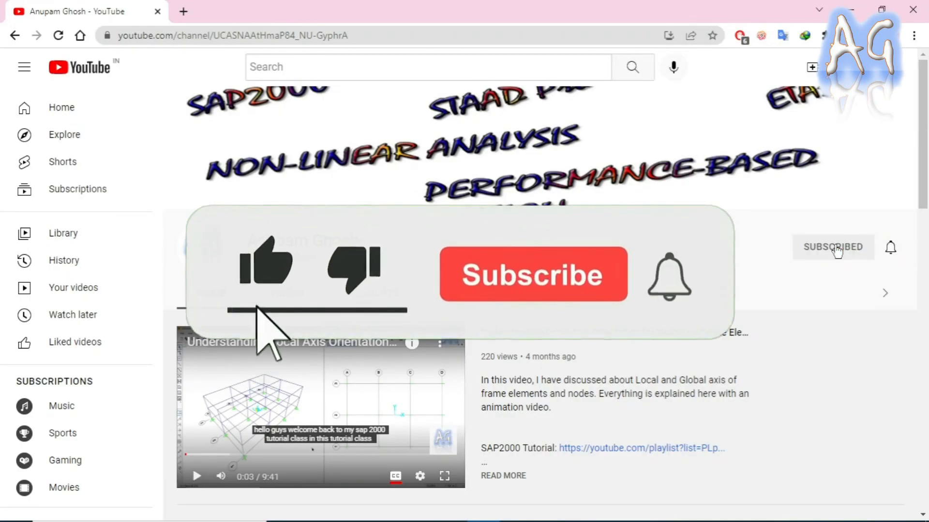
pyautogui.click(890, 248)
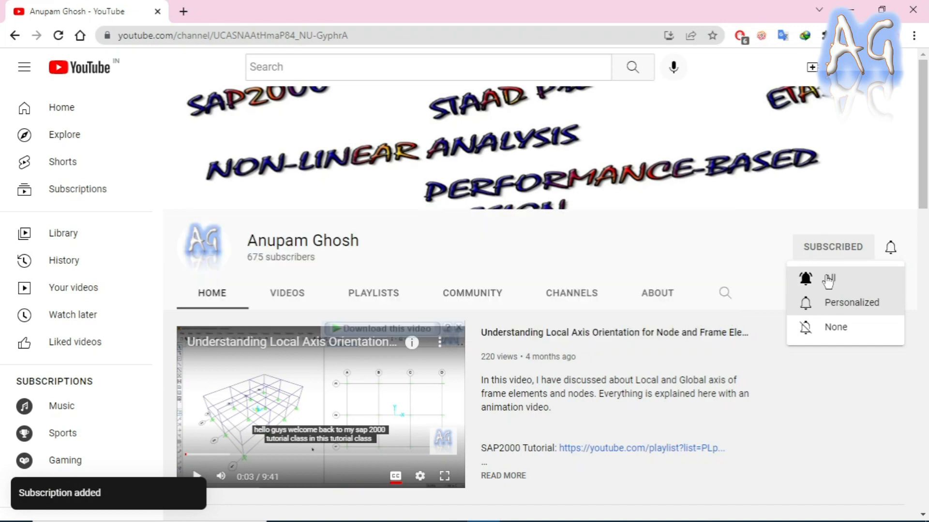
pyautogui.click(828, 279)
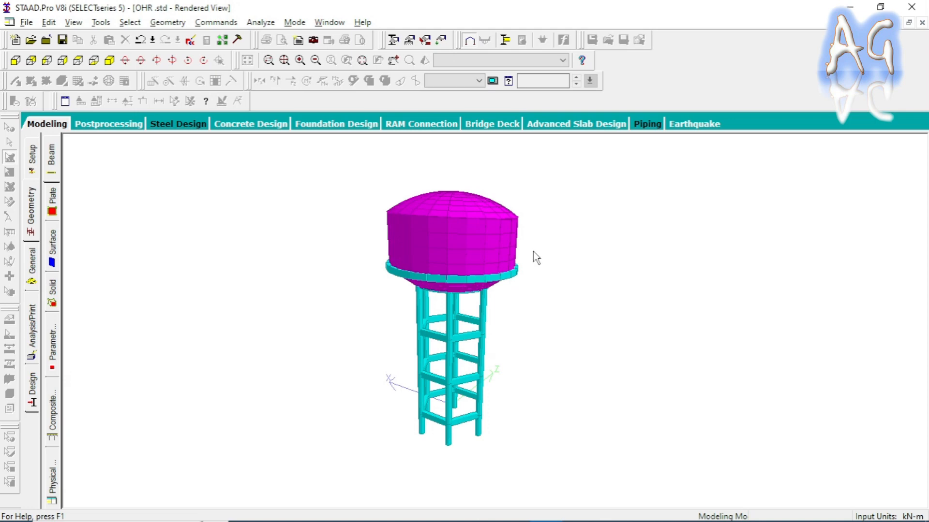
# Switch to the OHR drawing PDF in Foxit PDF Editor and examine Section 1-1's levels and member sizes from dome to foundation.
pyautogui.hotkey('alt', 'Tab')
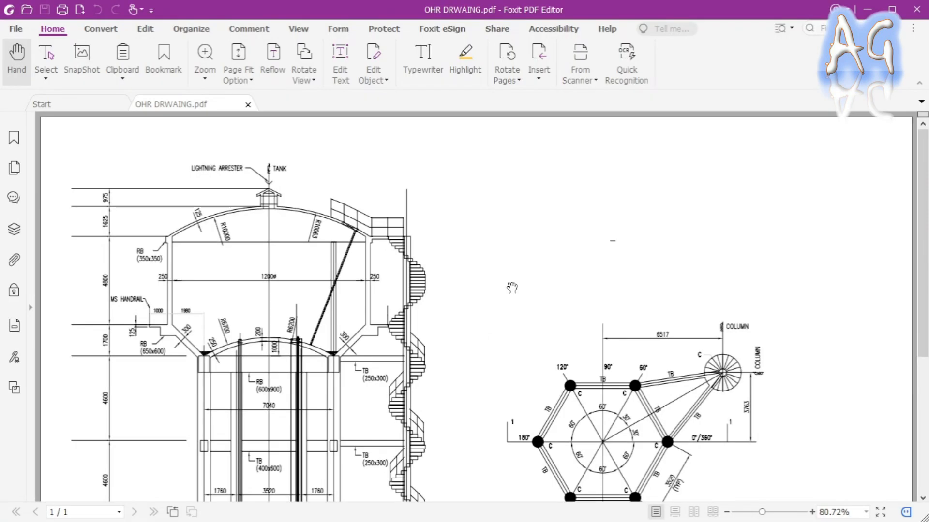
pyautogui.scroll(-3, 512, 288)
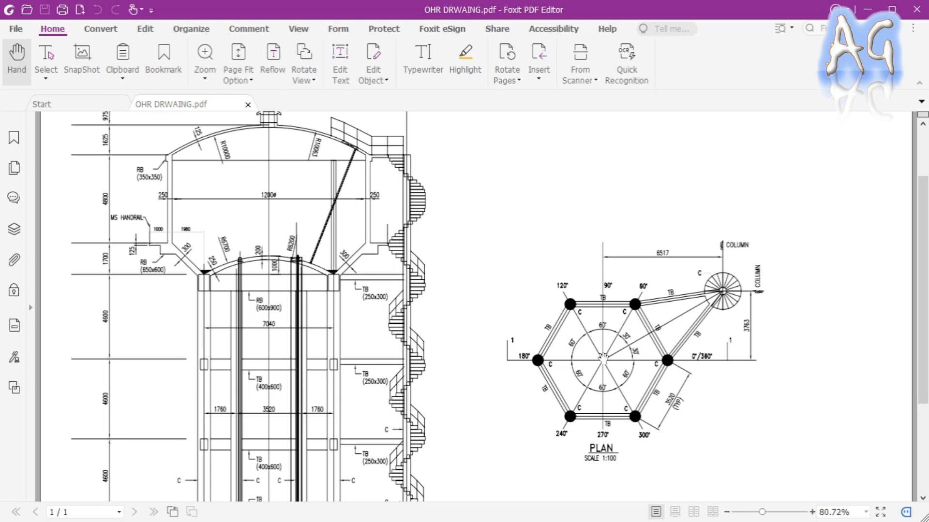
pyautogui.scroll(-1, 602, 358)
pyautogui.scroll(2, 603, 359)
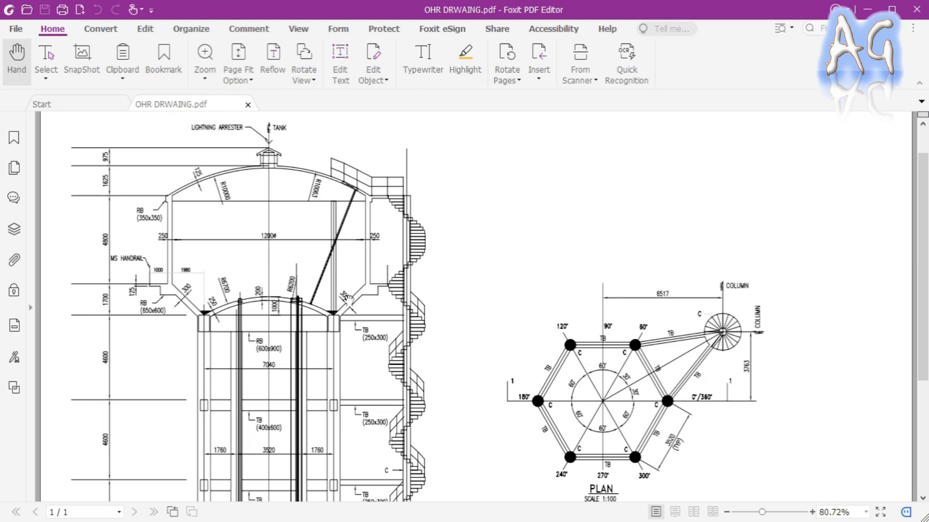
pyautogui.scroll(-1, 348, 298)
pyautogui.scroll(-1, 245, 371)
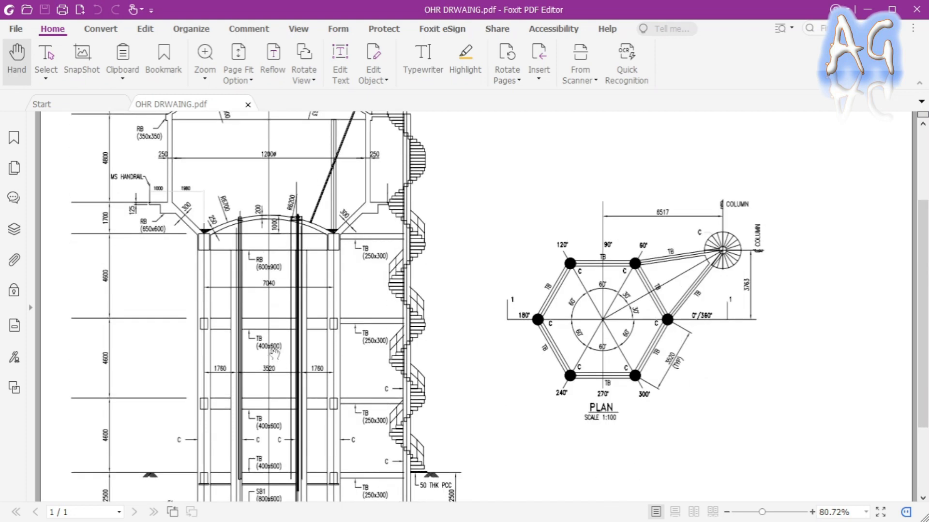
pyautogui.scroll(-2, 268, 339)
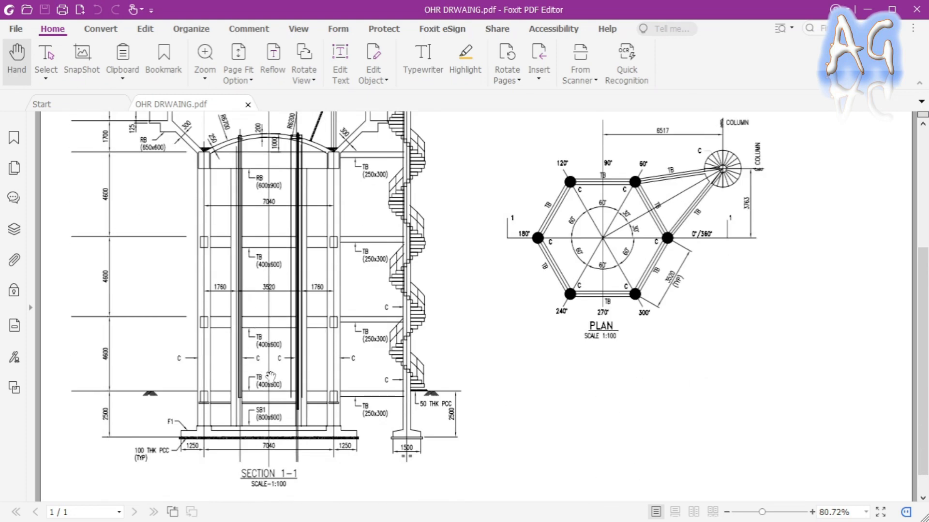
pyautogui.scroll(1, 619, 314)
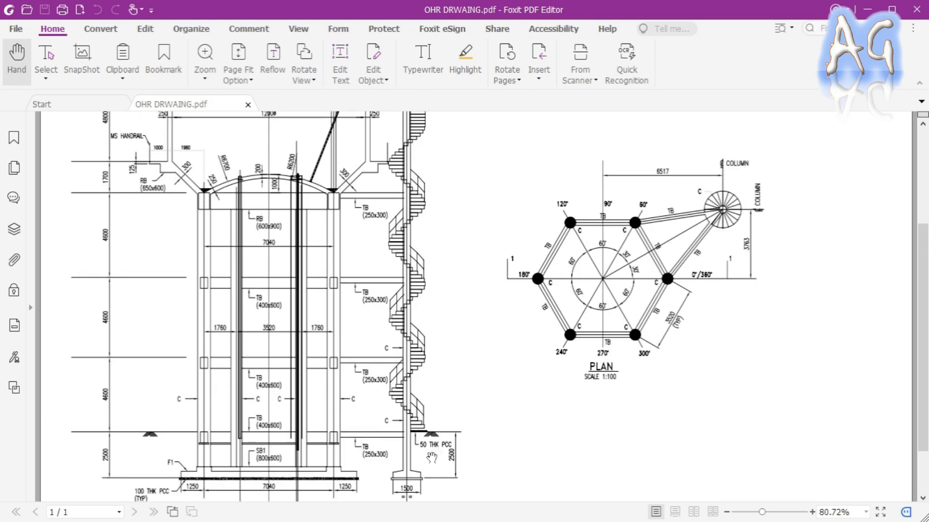
pyautogui.scroll(2, 424, 438)
pyautogui.scroll(-3, 368, 425)
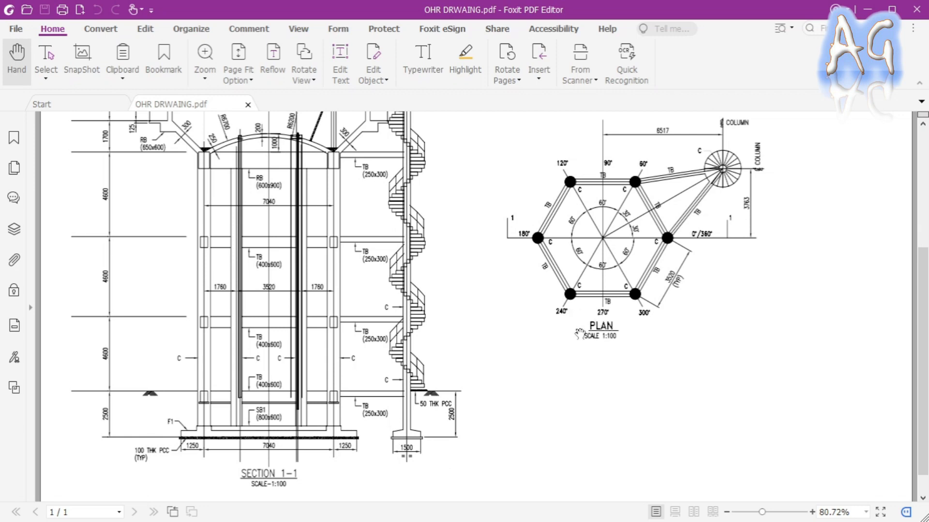
# Examine the hexagonal column plan together with the tank, brace levels and spiral staircase shown in the section.
pyautogui.scroll(1, 701, 322)
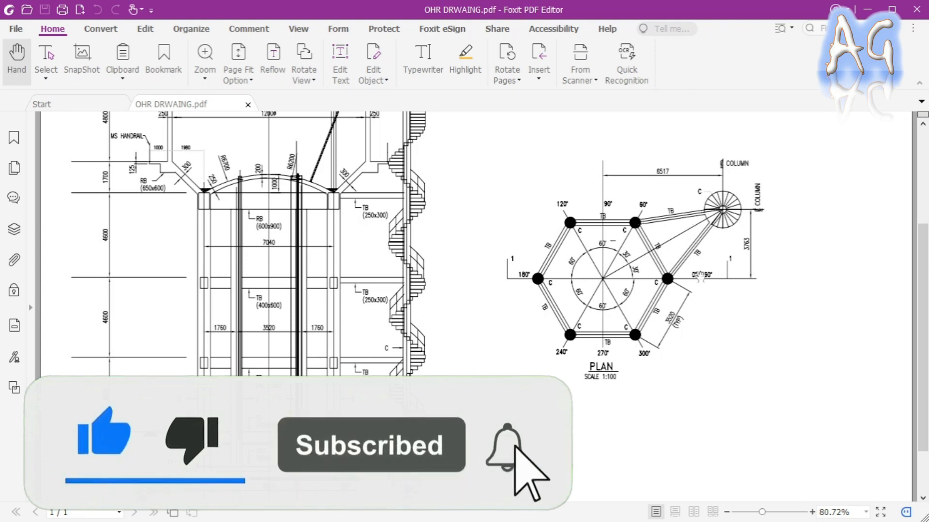
pyautogui.scroll(2, 559, 353)
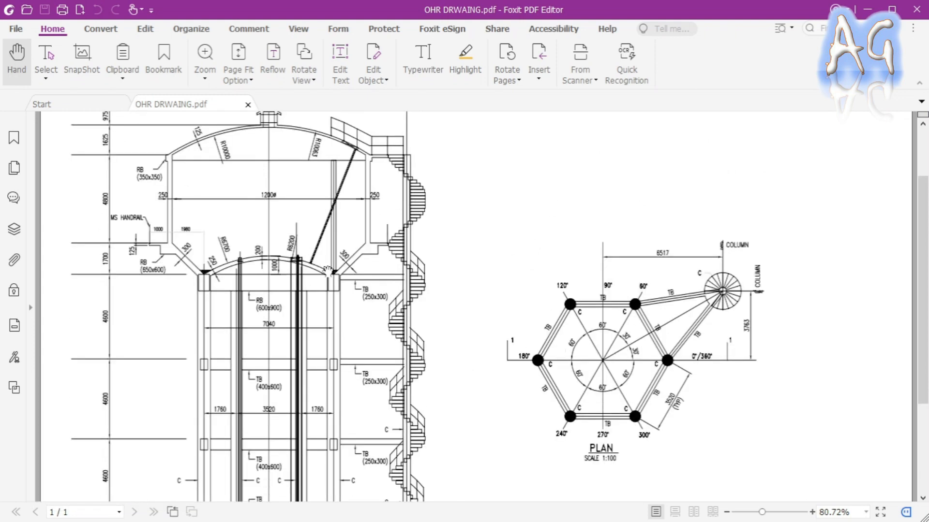
pyautogui.scroll(1, 351, 279)
pyautogui.scroll(-3, 420, 282)
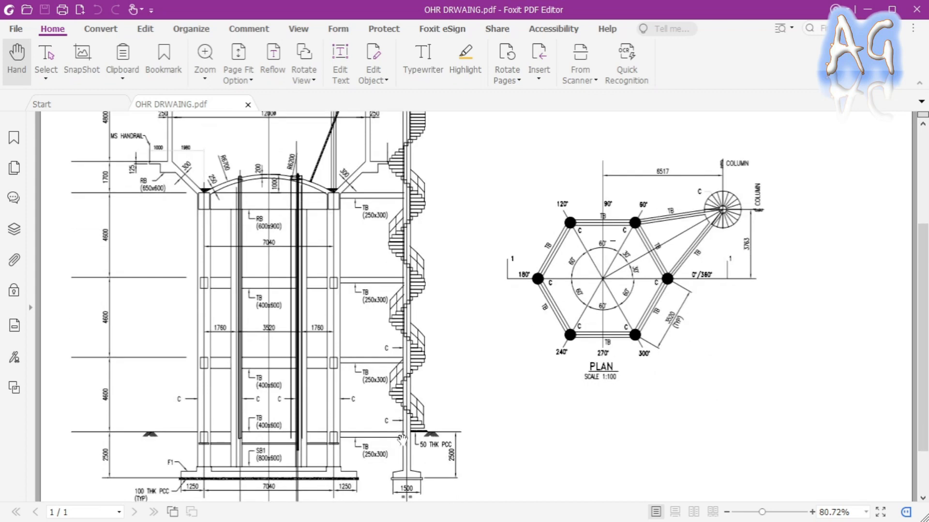
pyautogui.scroll(1, 427, 394)
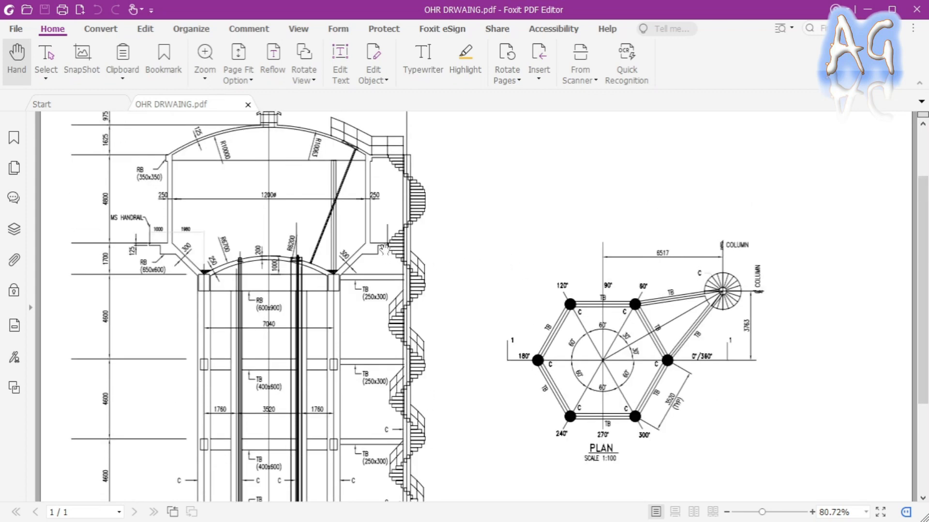
pyautogui.scroll(1, 386, 249)
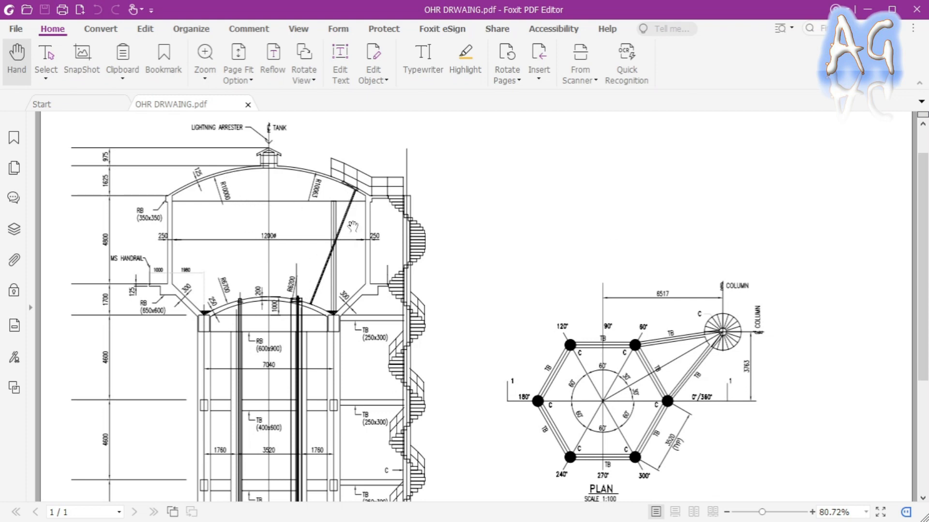
pyautogui.scroll(-3, 352, 226)
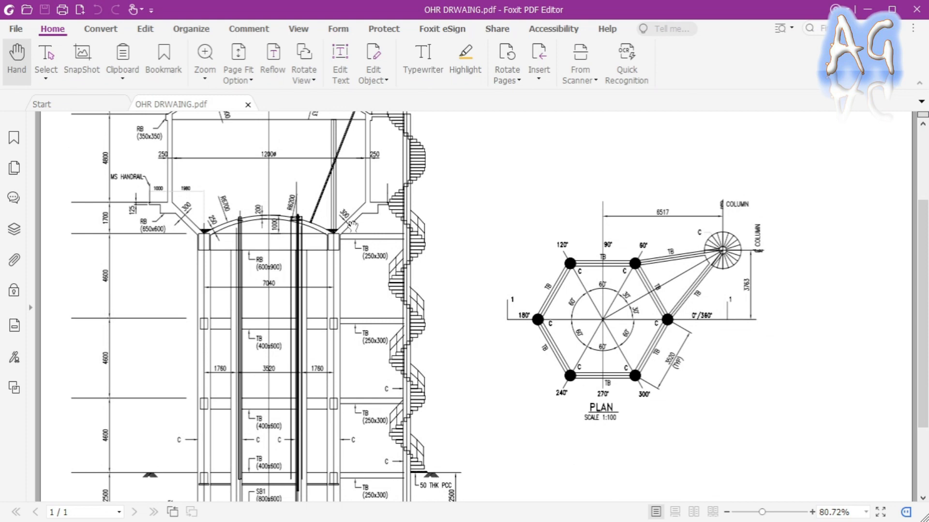
pyautogui.scroll(-3, 352, 226)
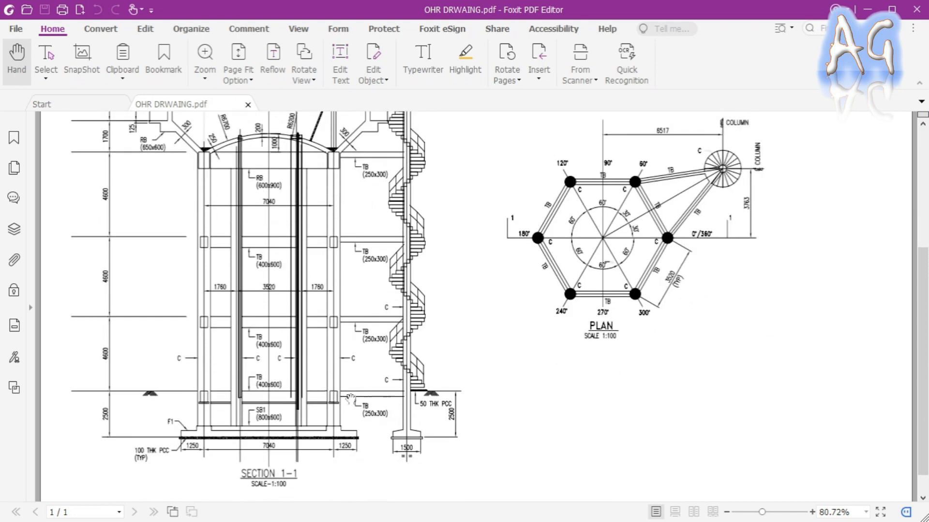
pyautogui.scroll(2, 411, 331)
pyautogui.scroll(1, 411, 331)
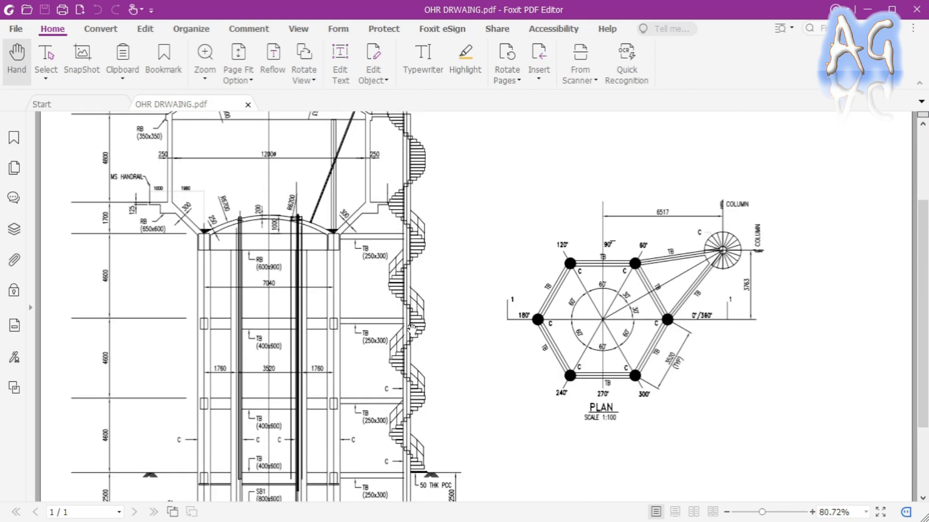
pyautogui.scroll(1, 411, 330)
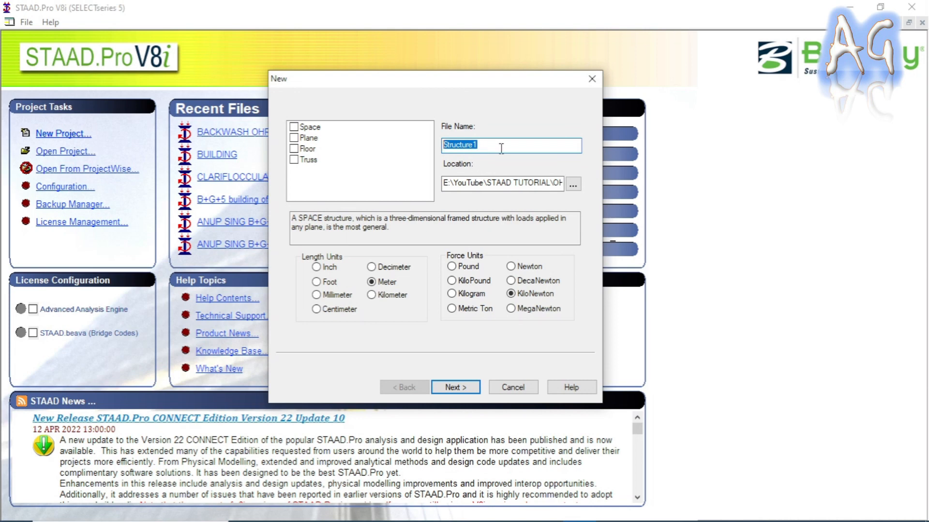
# Switch to STAAD.Pro, create a new structure file named OHR with the Add Beam option, and close the Snap Node/Beam grid.
pyautogui.write('o')
pyautogui.write('OHR')
pyautogui.click(451, 386)
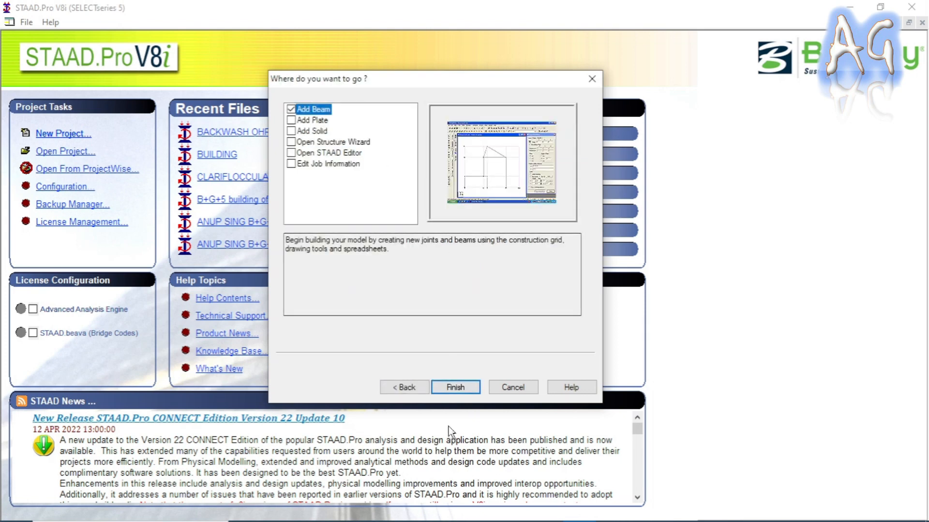
pyautogui.click(455, 387)
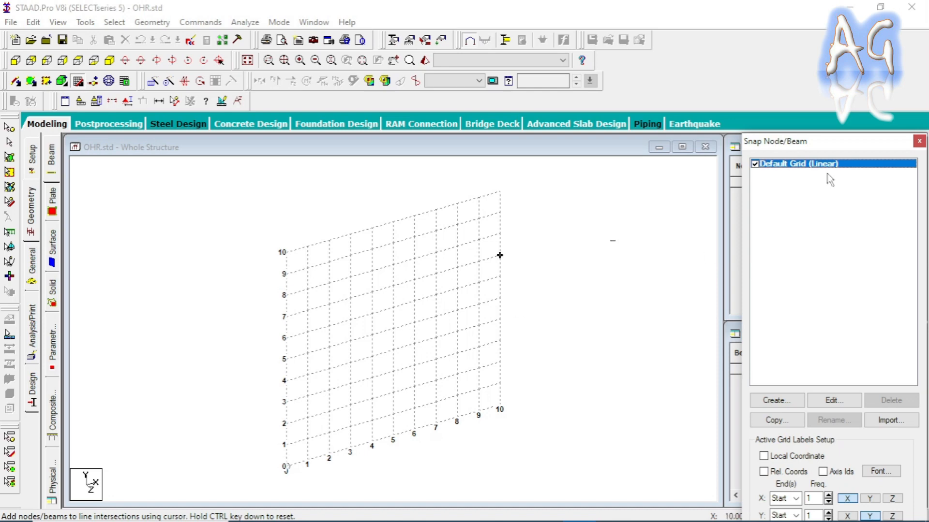
pyautogui.click(919, 140)
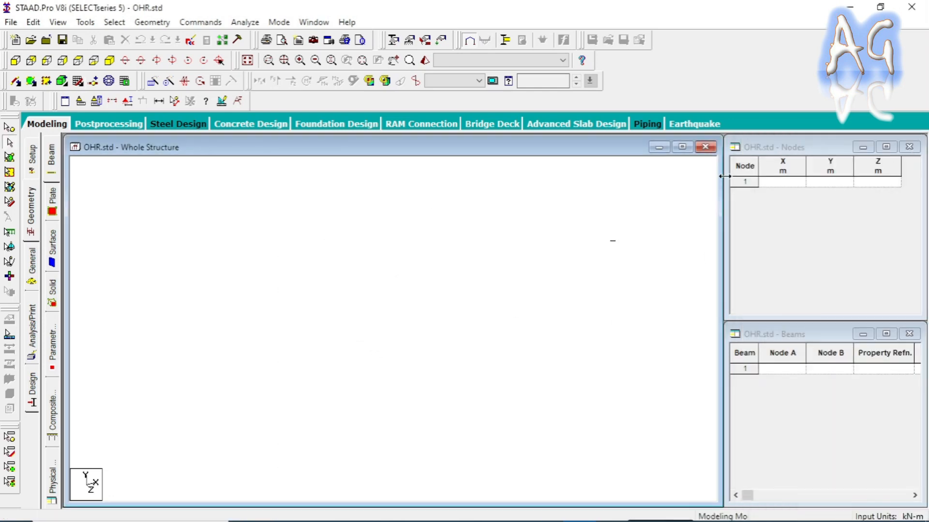
# Create node 1 at the origin by entering 0 for its coordinates in the node table.
pyautogui.hotkey('alt', 'Tab')
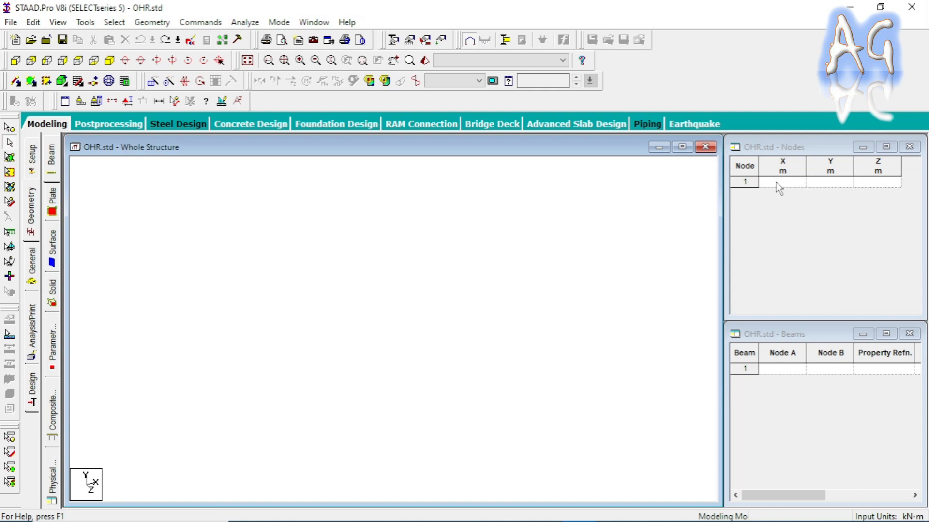
pyautogui.click(778, 183)
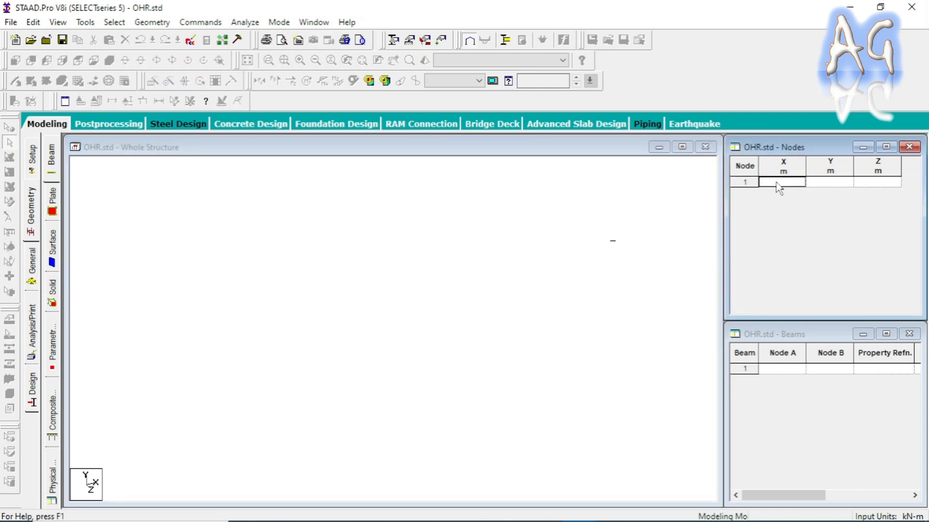
pyautogui.write('0')
pyautogui.click(817, 184)
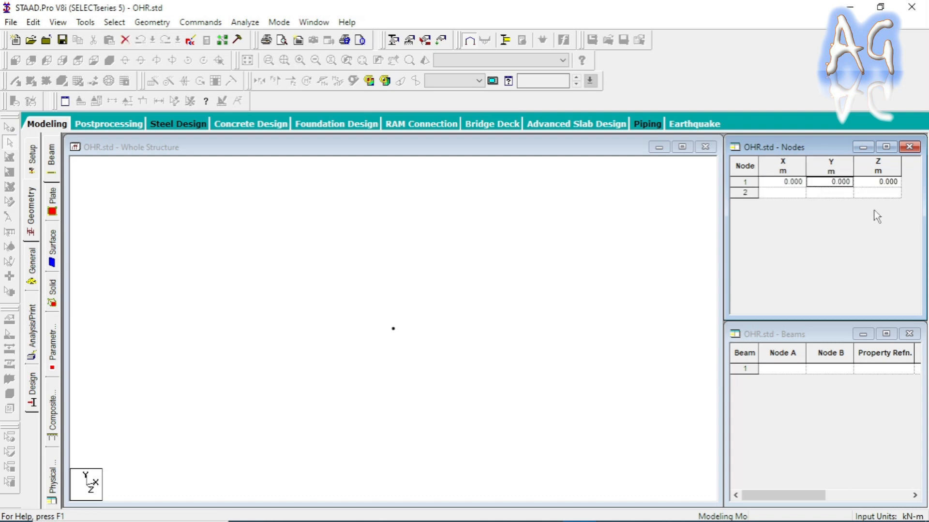
# Display node numbers in the whole structure view and check the Node Numbers option in the diagram label settings.
pyautogui.click(449, 357)
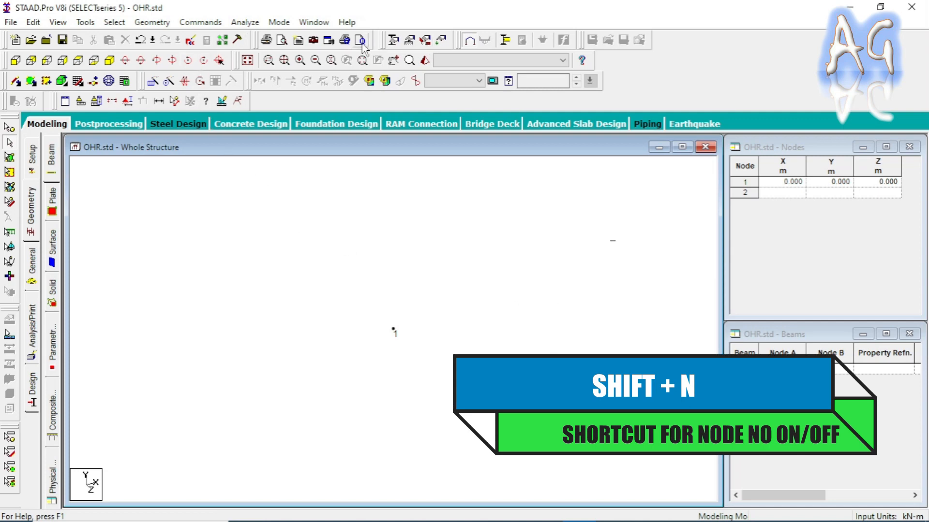
pyautogui.click(128, 101)
pyautogui.moveTo(469, 55); pyautogui.dragTo(501, 58)
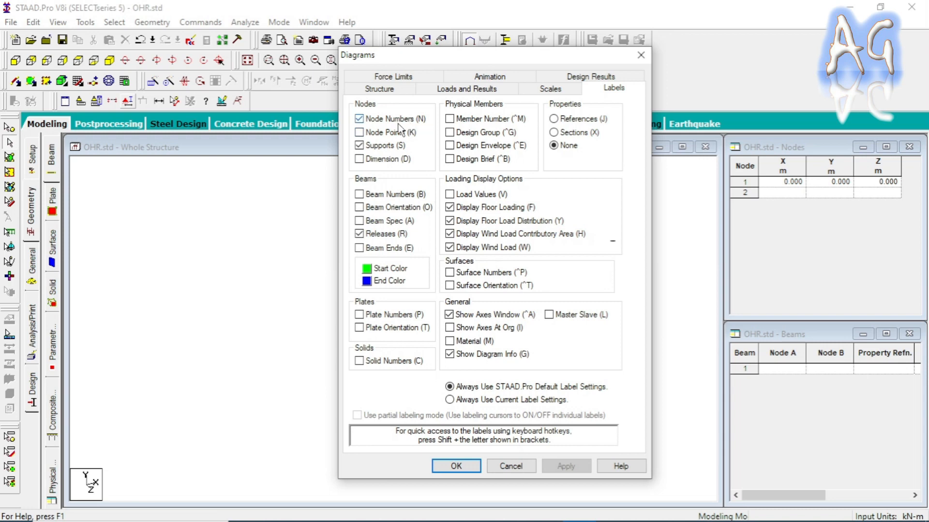
pyautogui.click(641, 56)
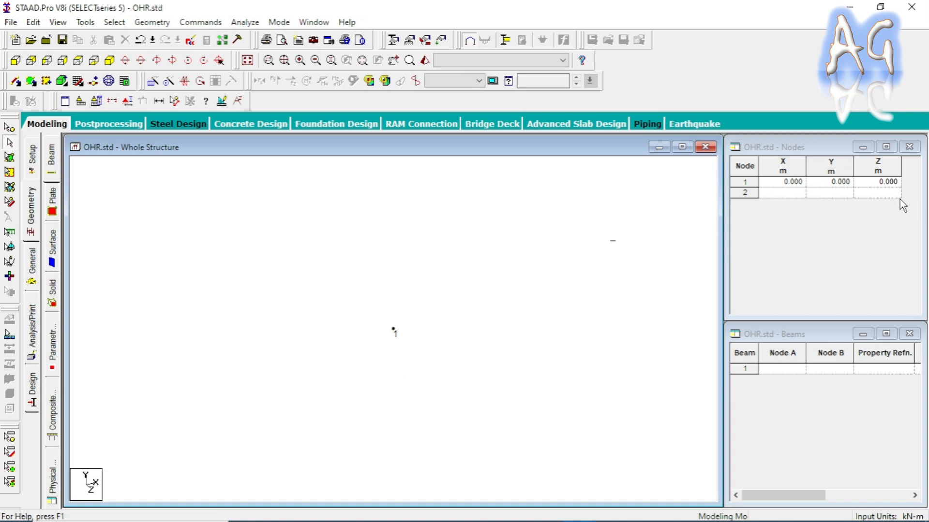
# In the plan view, copy node 1 and paste the copy with a move of -3.52 m in X.
pyautogui.click(9, 128)
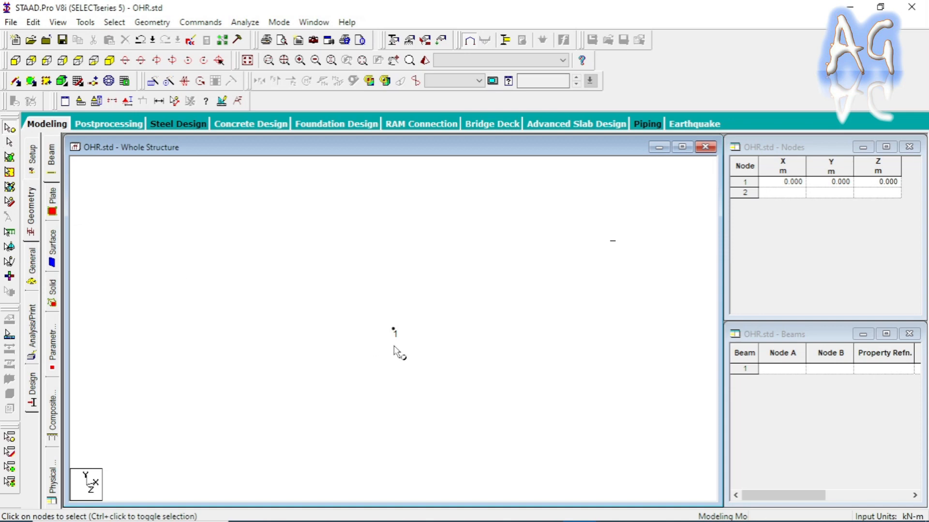
pyautogui.moveTo(366, 295); pyautogui.dragTo(453, 362)
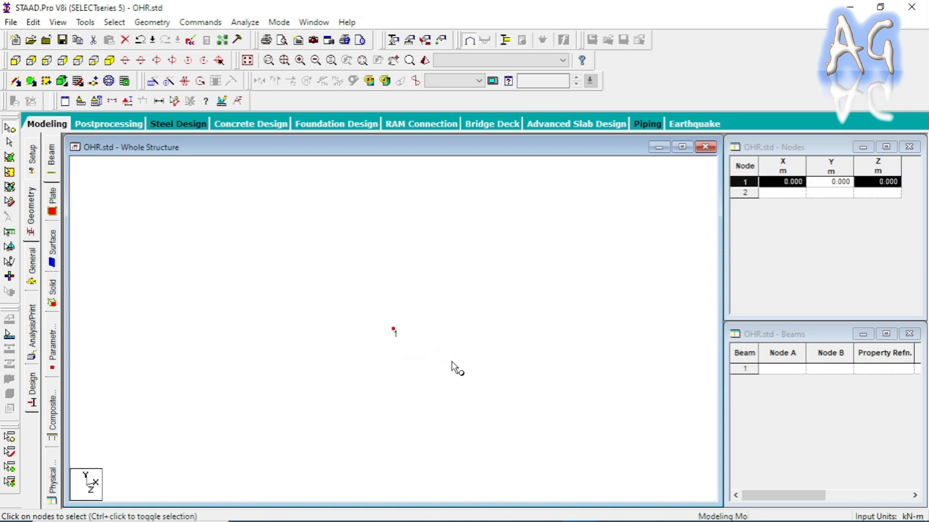
pyautogui.click(81, 64)
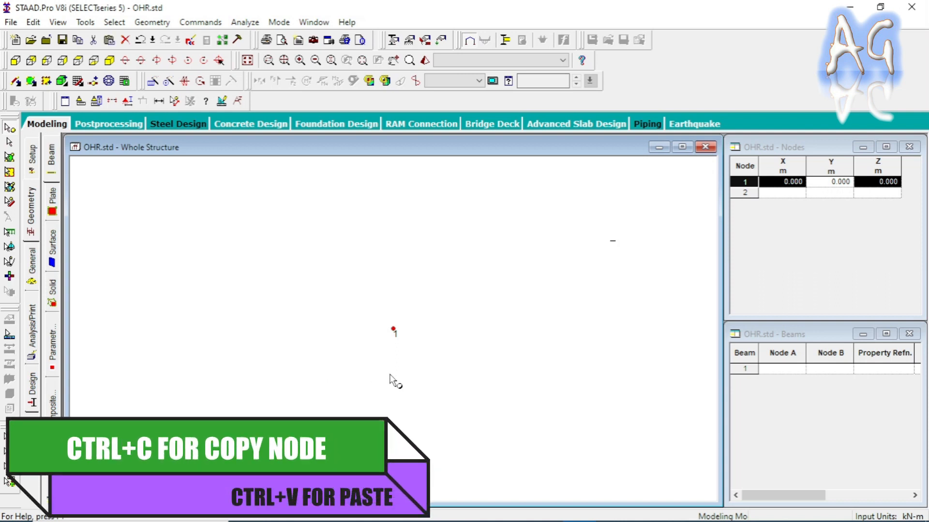
pyautogui.hotkey('ctrl', 'v')
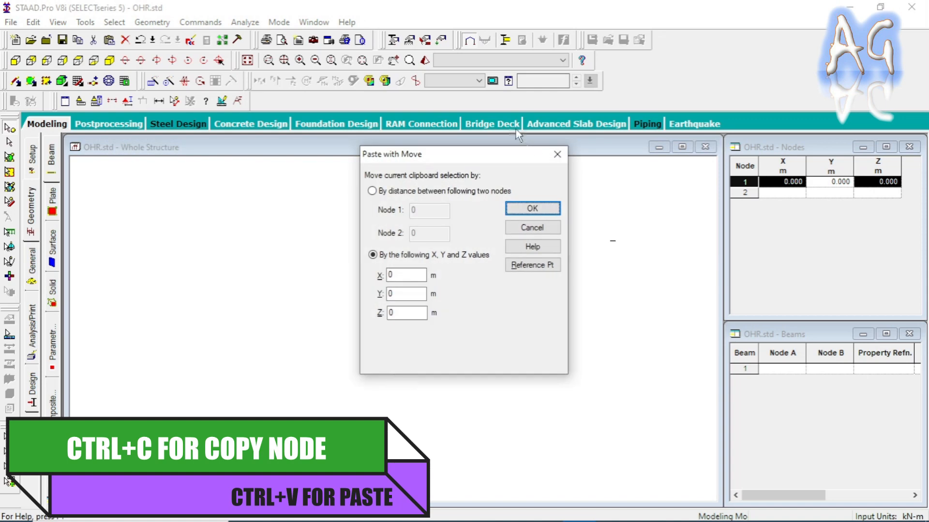
pyautogui.moveTo(442, 156); pyautogui.dragTo(498, 169)
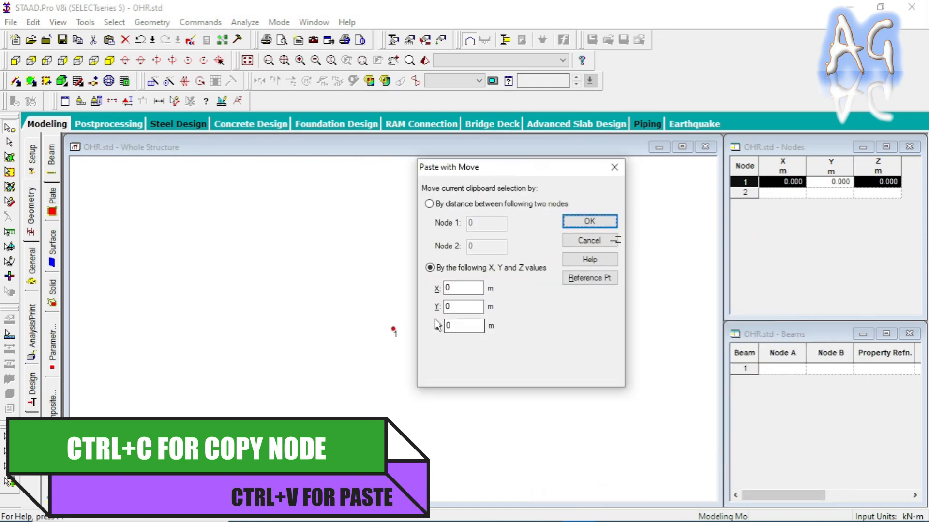
pyautogui.doubleClick(472, 286)
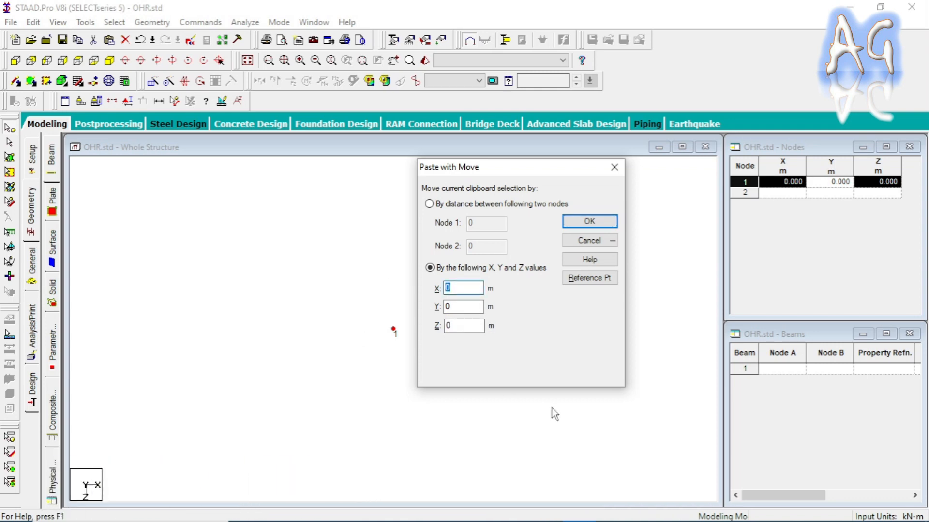
pyautogui.press('BackSpace')
pyautogui.write('3.52')
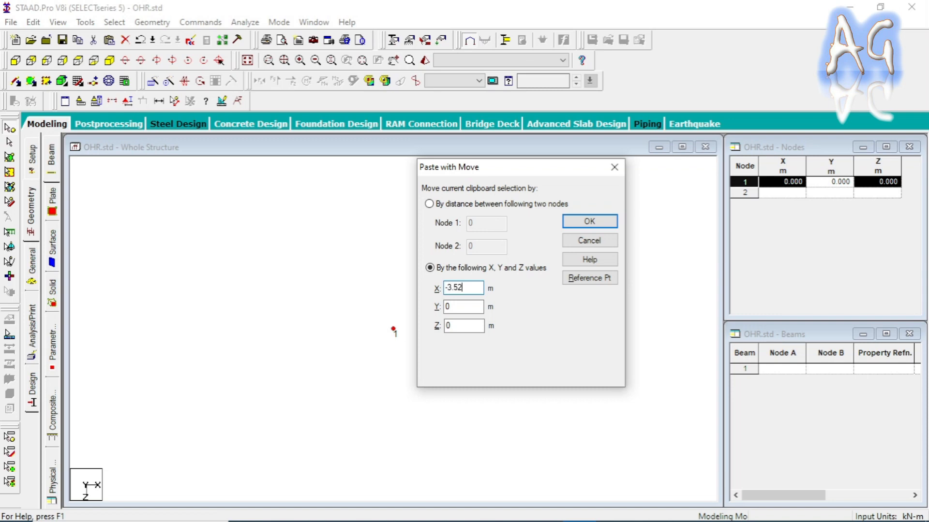
pyautogui.click(593, 225)
# Measure the distance between node 2 and node 1, clear the dimension and deselect the node.
pyautogui.scroll(-12, 339, 370)
pyautogui.moveTo(538, 410); pyautogui.dragTo(461, 429, button='middle')
pyautogui.scroll(-6, 461, 389)
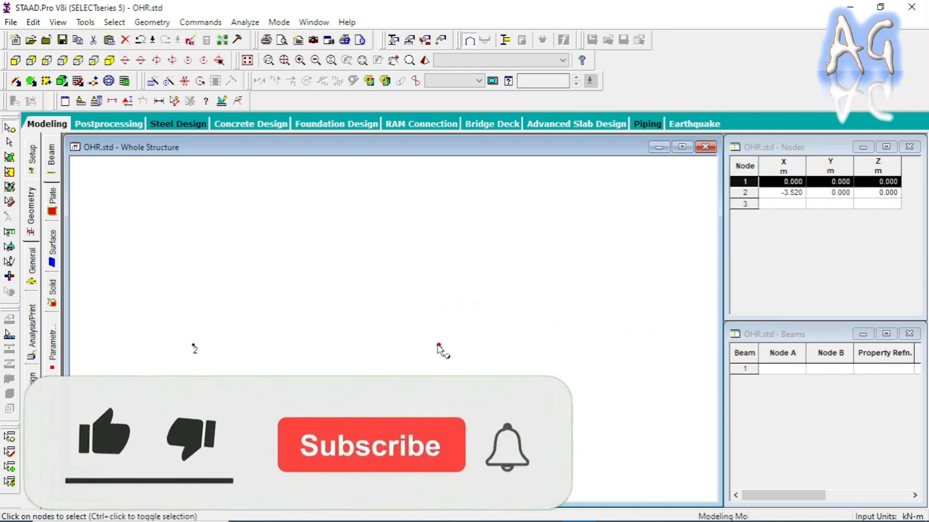
pyautogui.moveTo(453, 388); pyautogui.dragTo(417, 329, button='middle')
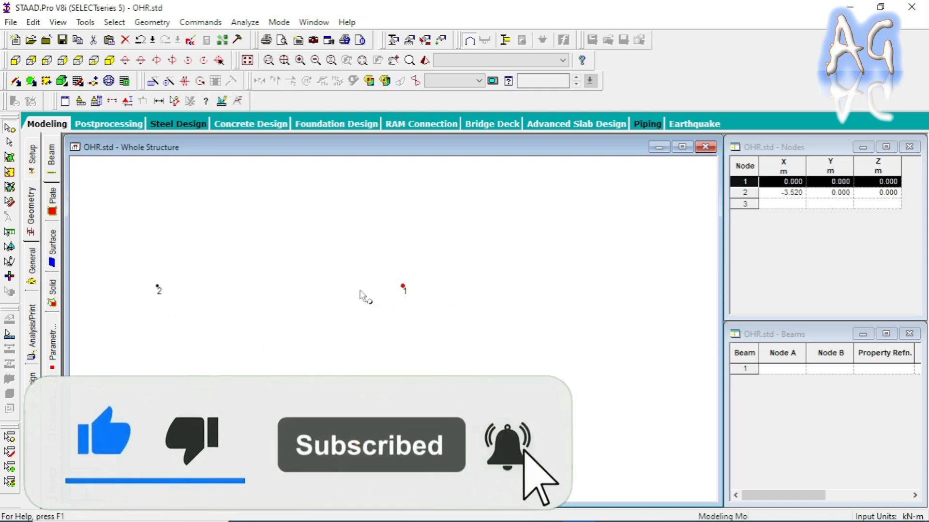
pyautogui.click(175, 102)
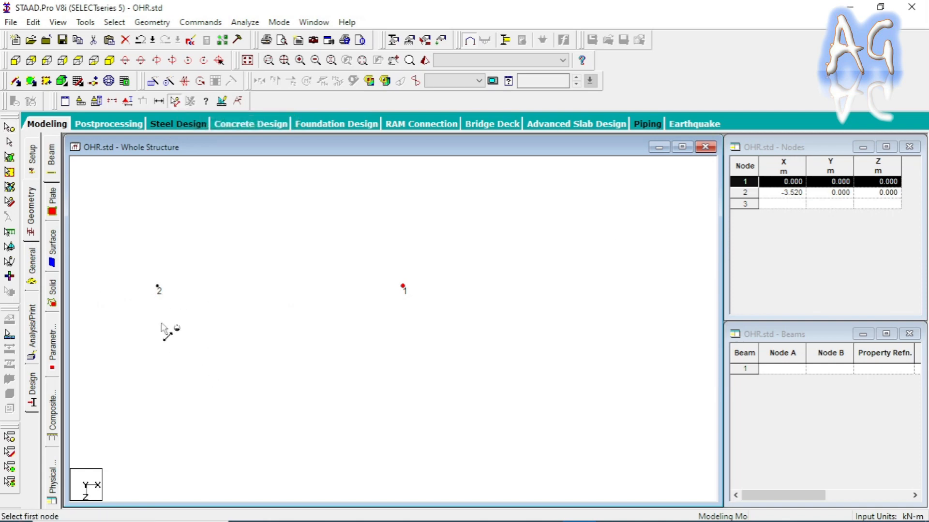
pyautogui.click(158, 287)
pyautogui.click(404, 289)
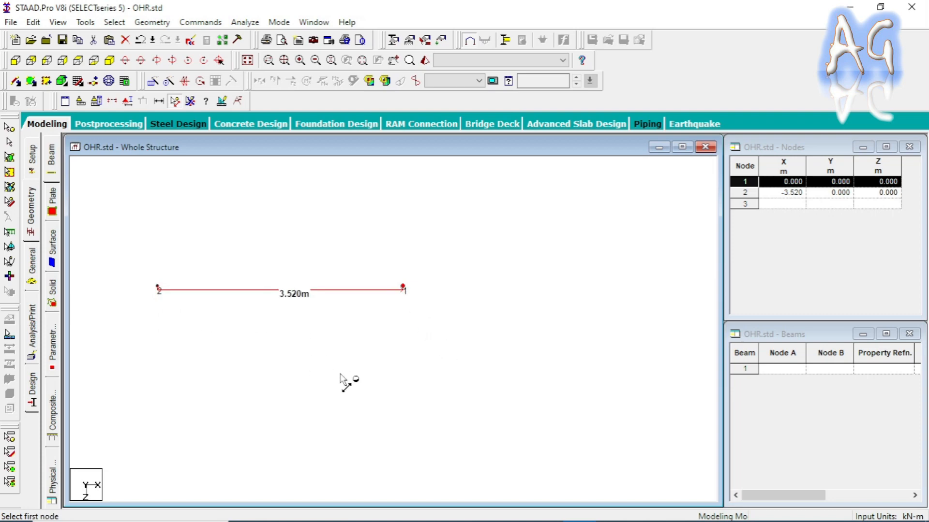
pyautogui.click(190, 101)
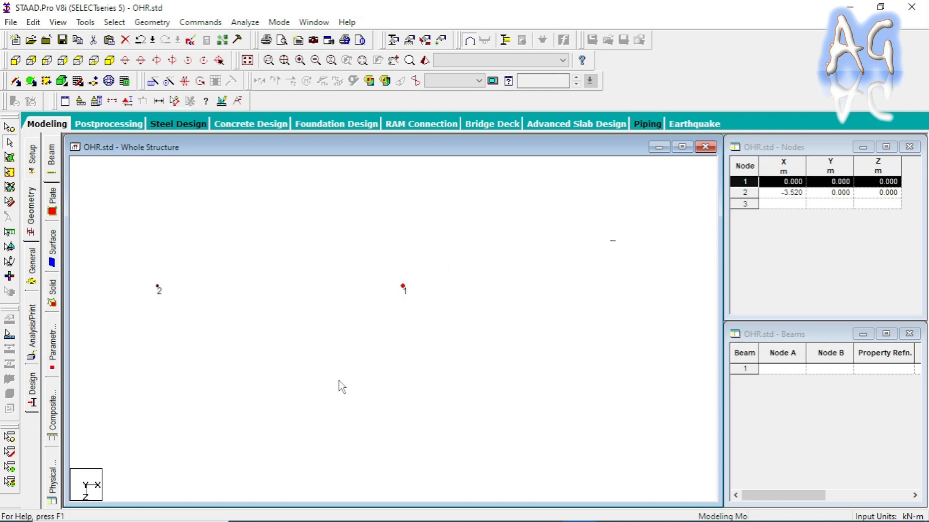
pyautogui.click(167, 313)
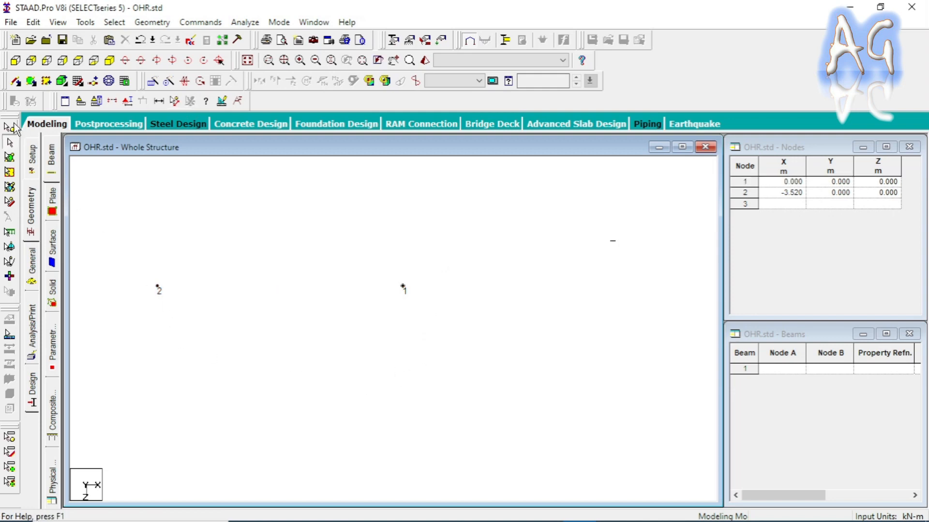
# Set up a Circular Repeat of node 2 about the Y axis with 6 steps over 360 degrees, checking the hexagonal plan in the PDF.
pyautogui.click(12, 127)
pyautogui.click(157, 288)
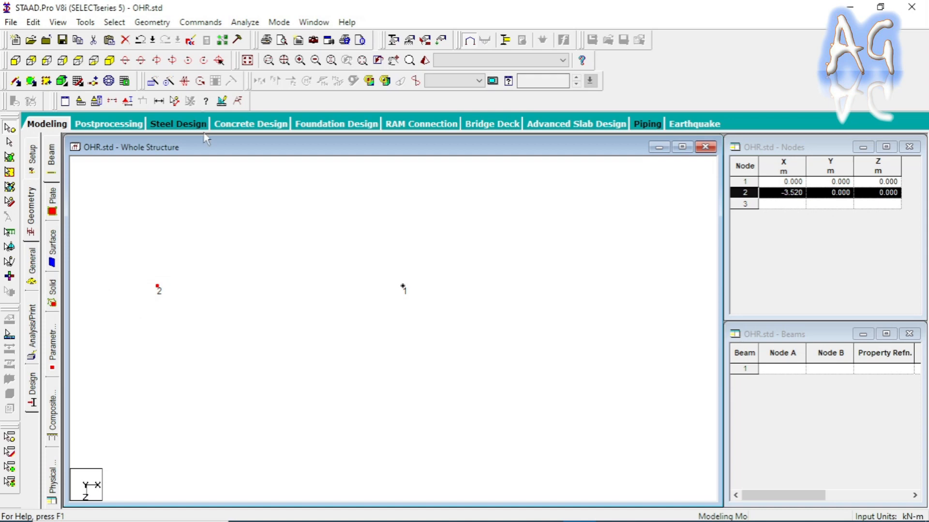
pyautogui.click(170, 83)
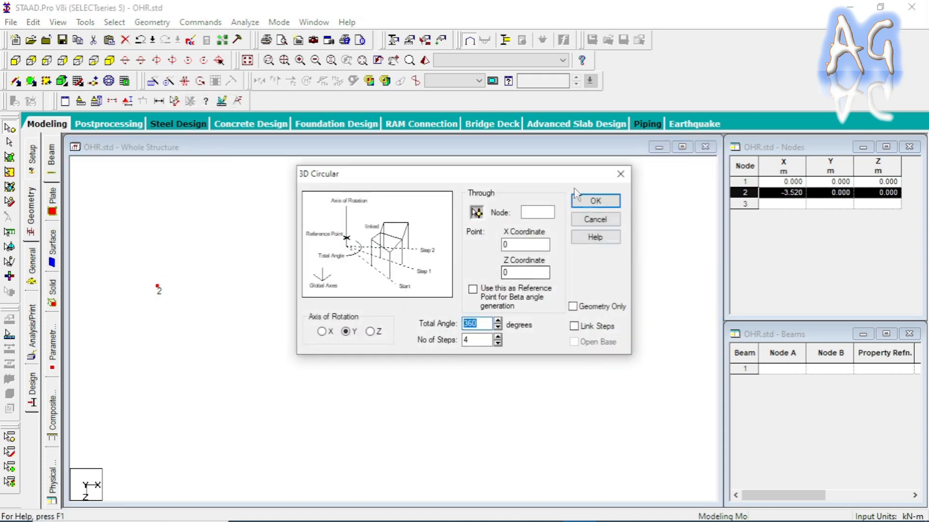
pyautogui.moveTo(486, 179); pyautogui.dragTo(629, 176)
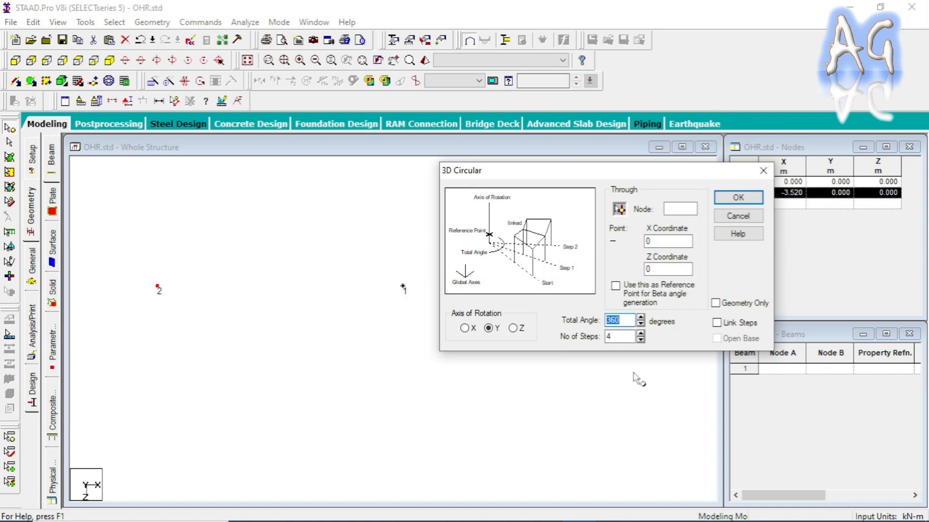
pyautogui.moveTo(617, 336); pyautogui.dragTo(583, 335)
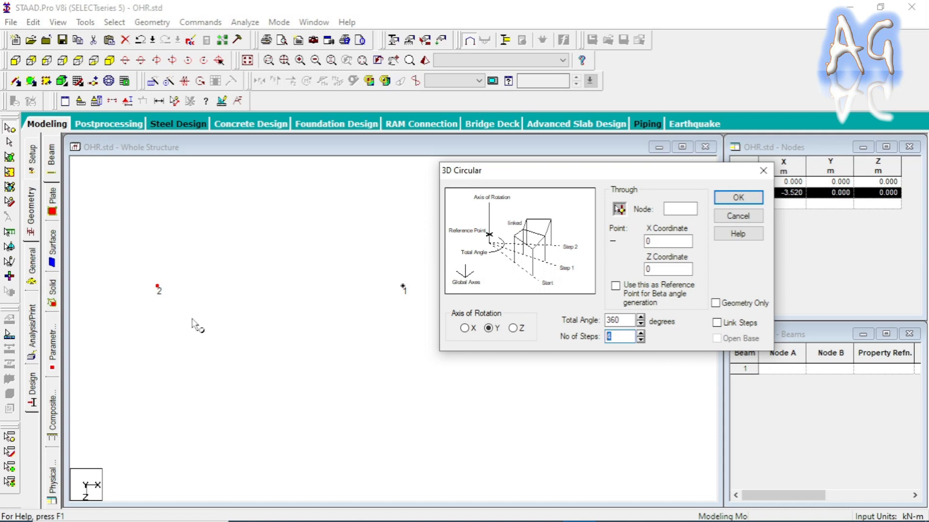
pyautogui.hotkey('alt', 'Tab')
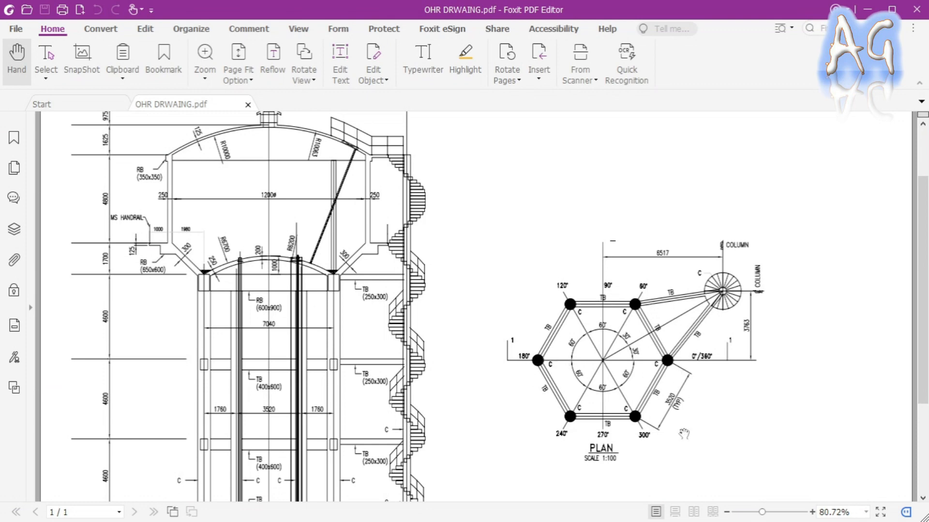
pyautogui.hotkey('alt', 'Tab')
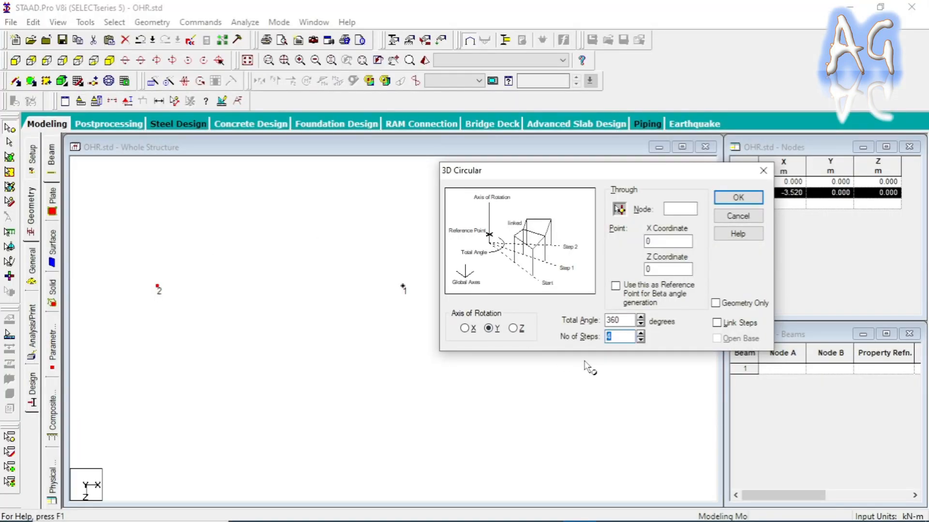
pyautogui.write('6')
pyautogui.moveTo(627, 174); pyautogui.dragTo(711, 193)
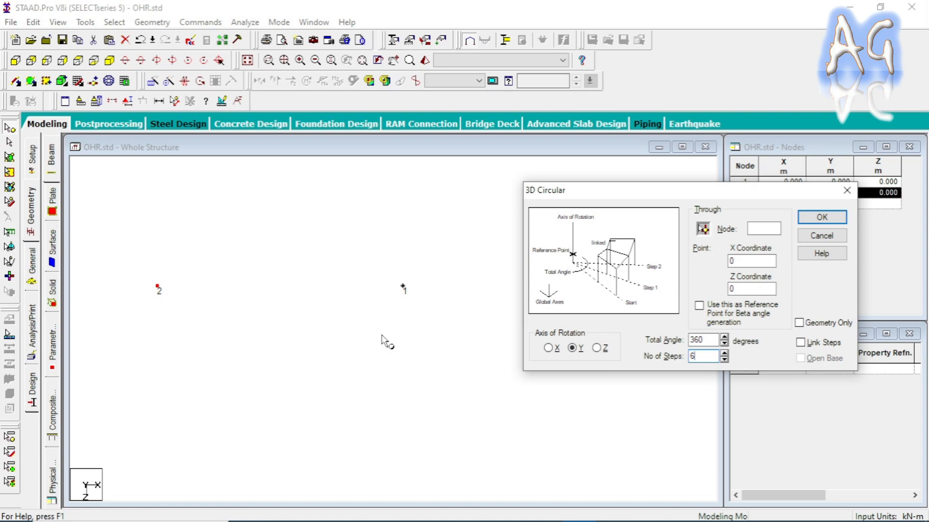
# Accept the auto save, take node 1 as the rotation centre and generate the circular array of column nodes.
pyautogui.moveTo(404, 300); pyautogui.dragTo(390, 309, button='middle')
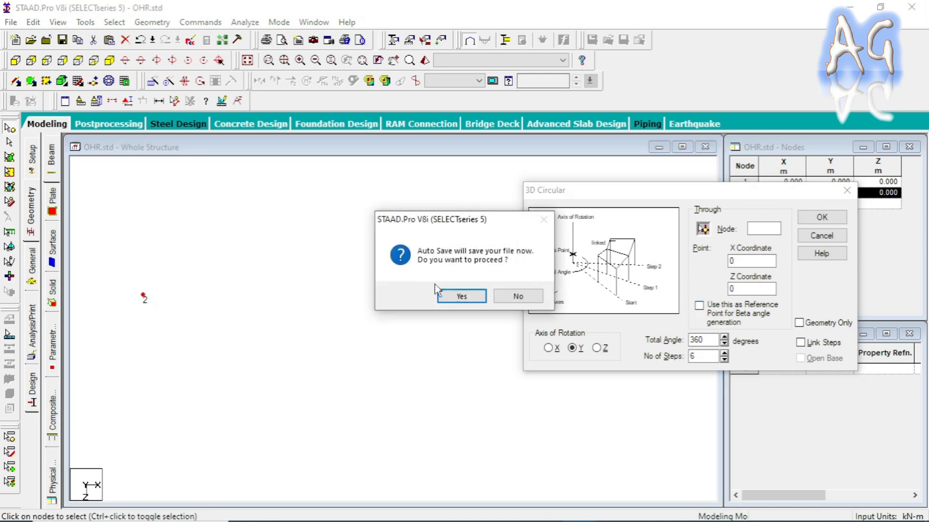
pyautogui.click(452, 294)
pyautogui.click(375, 287)
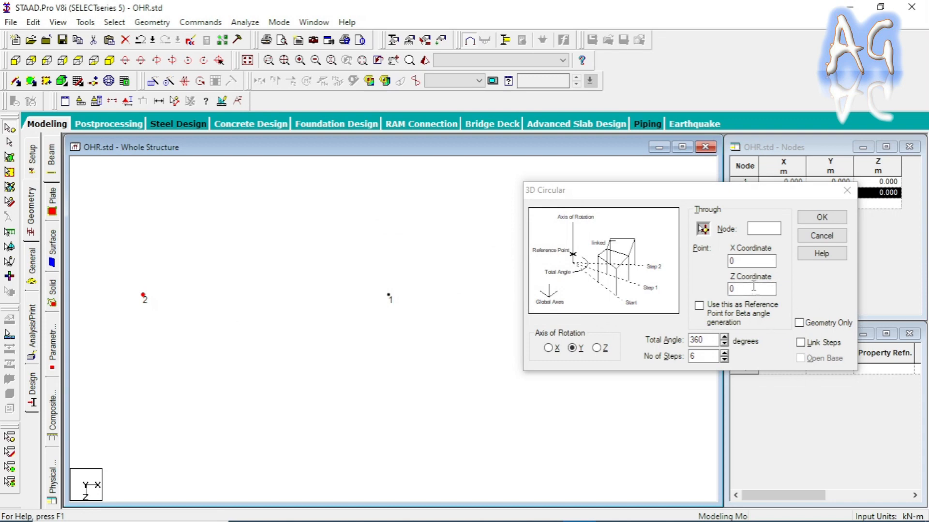
pyautogui.moveTo(549, 194); pyautogui.dragTo(538, 191)
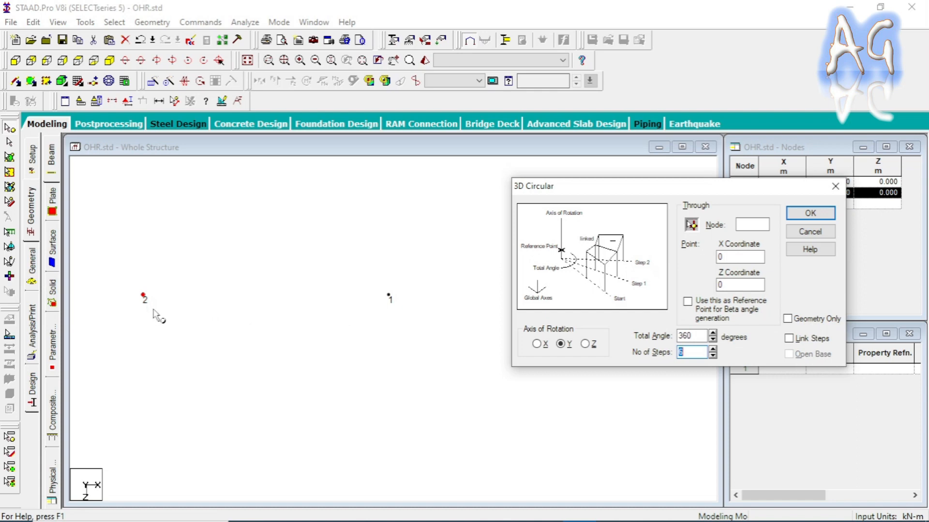
pyautogui.click(389, 296)
pyautogui.click(801, 215)
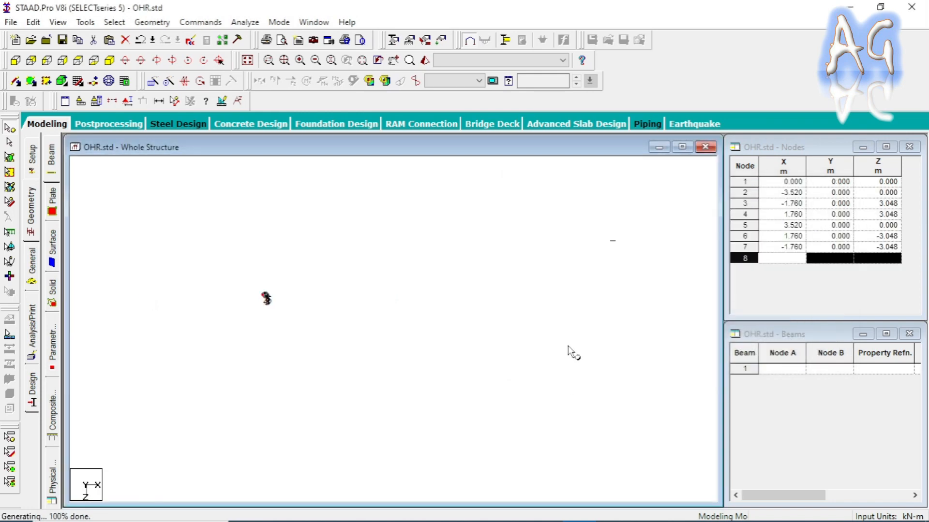
# Measure the distance between opposite nodes 2 and 5 and compare it with the column spacing in the PDF drawing.
pyautogui.scroll(5, 223, 319)
pyautogui.scroll(1, 257, 358)
pyautogui.moveTo(257, 358); pyautogui.dragTo(424, 361, button='middle')
pyautogui.scroll(2, 436, 346)
pyautogui.scroll(2, 468, 325)
pyautogui.moveTo(467, 325); pyautogui.dragTo(443, 344, button='middle')
pyautogui.click(175, 101)
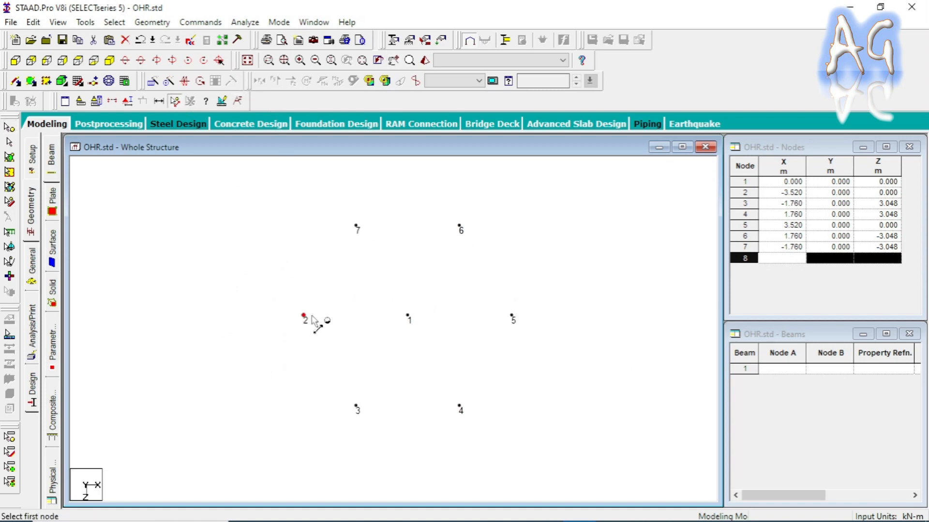
pyautogui.click(304, 316)
pyautogui.click(512, 316)
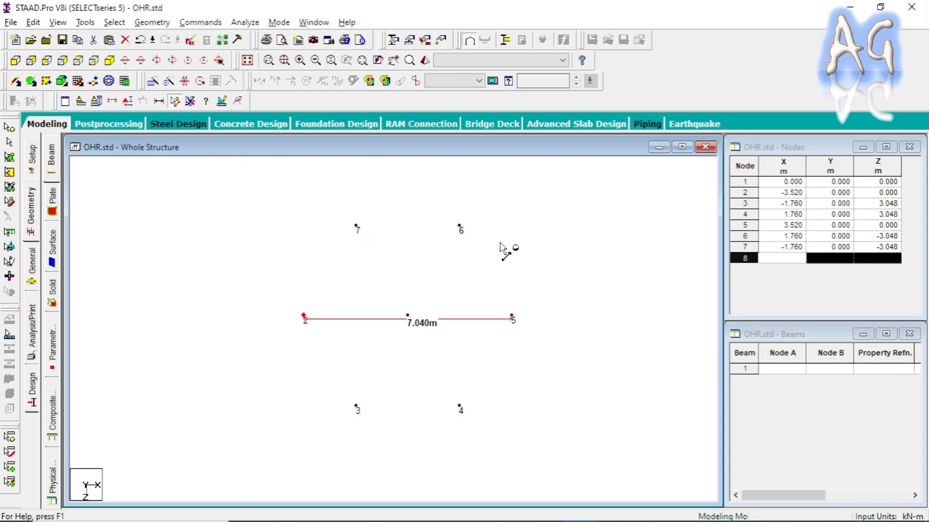
pyautogui.hotkey('alt', 'Tab')
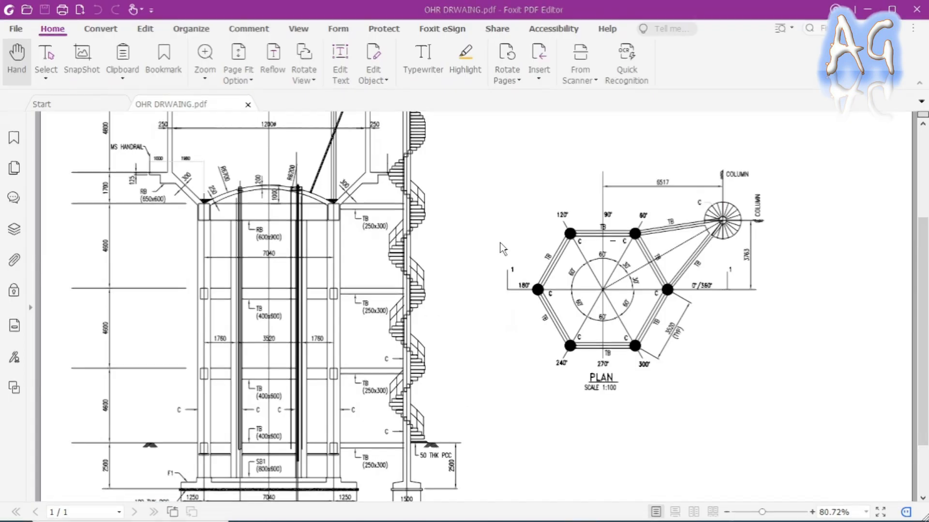
pyautogui.scroll(-1, 500, 247)
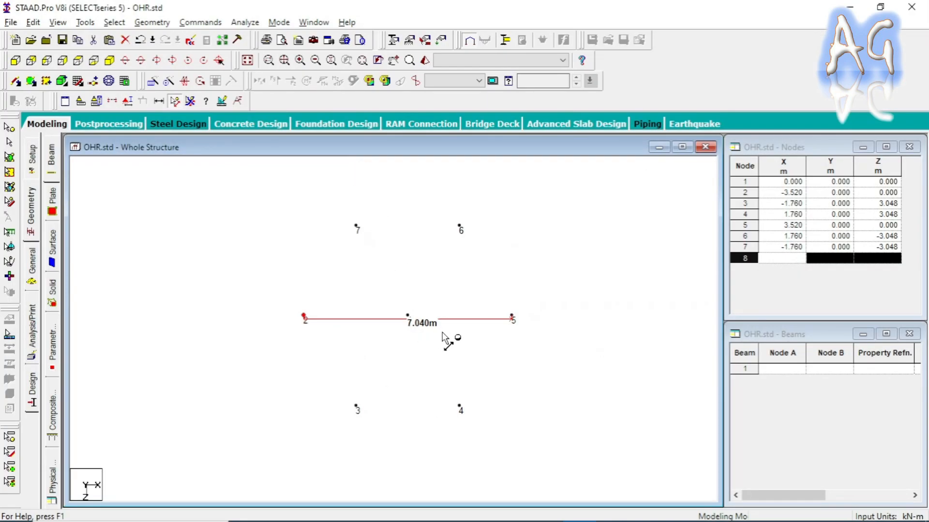
# Select all seven plan nodes and start a Translational Repeat in the global Y direction, checking the column levels in the PDF section.
pyautogui.click(9, 128)
pyautogui.moveTo(231, 195); pyautogui.dragTo(667, 491)
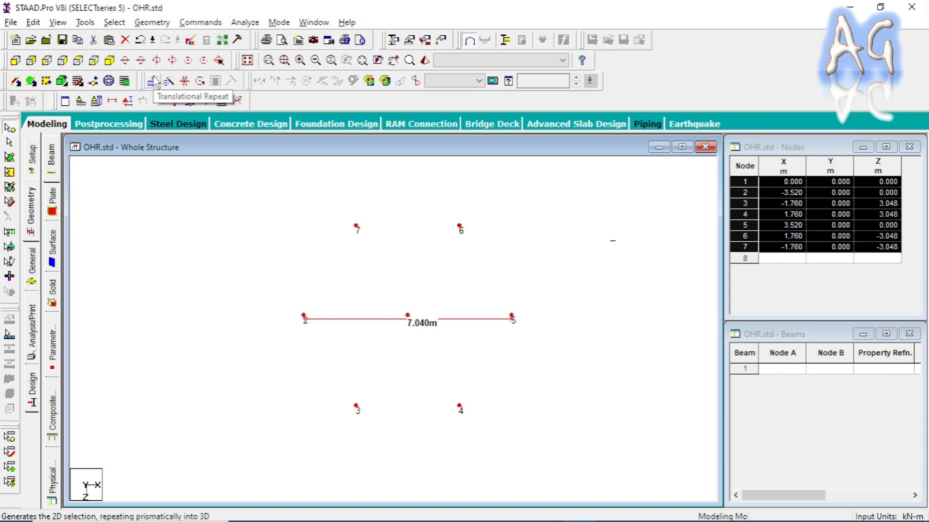
pyautogui.click(151, 22)
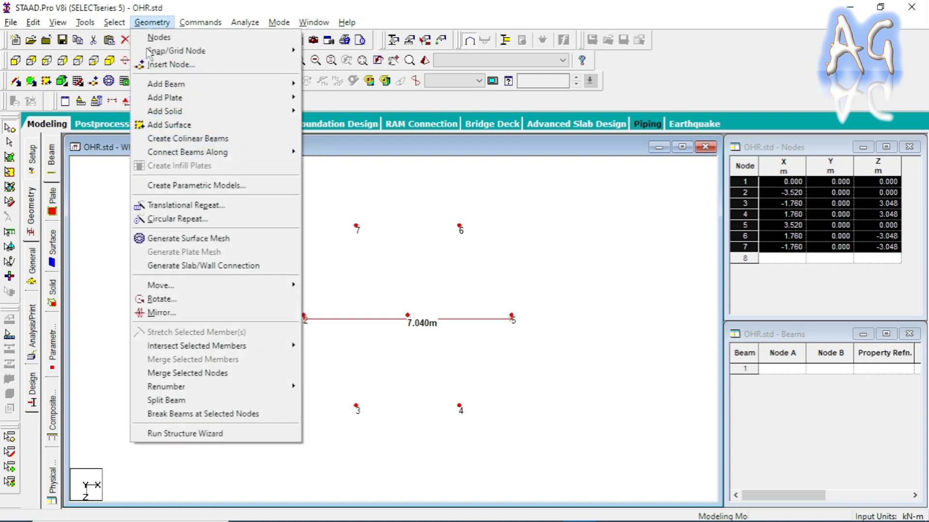
pyautogui.click(189, 205)
pyautogui.moveTo(455, 186); pyautogui.dragTo(662, 143)
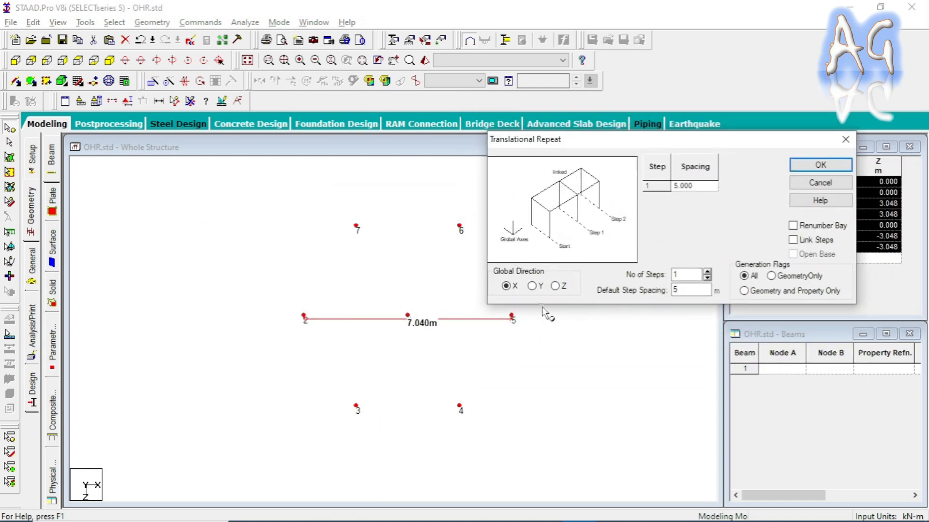
pyautogui.click(532, 286)
pyautogui.hotkey('alt', 'Tab')
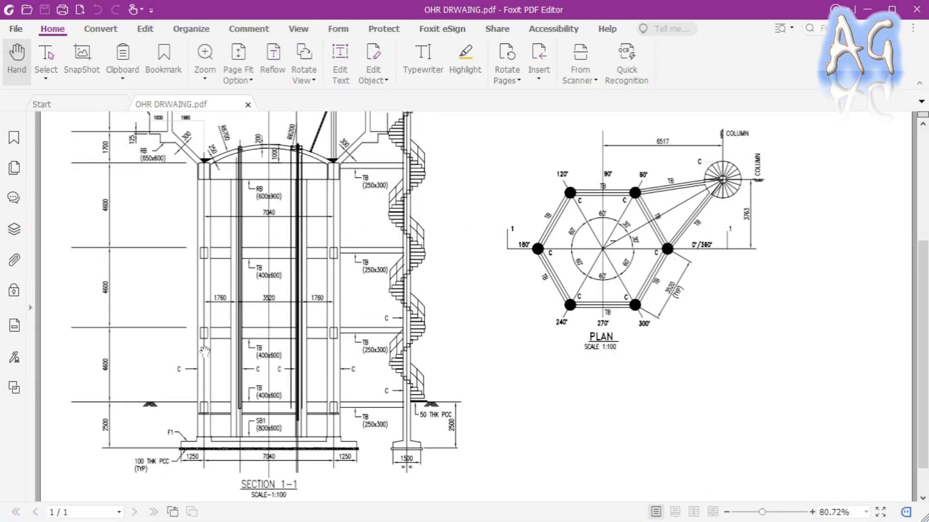
pyautogui.hotkey('alt', 'Tab')
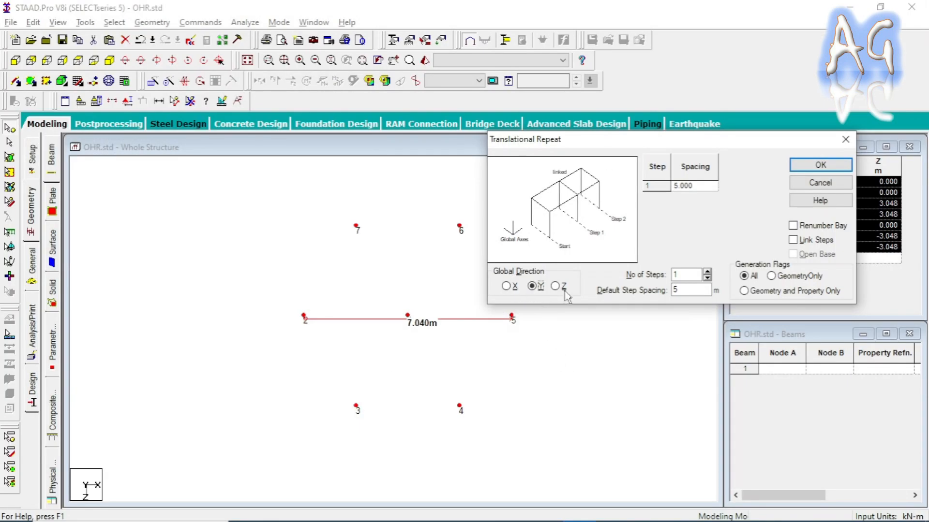
pyautogui.hotkey('alt', 'Tab')
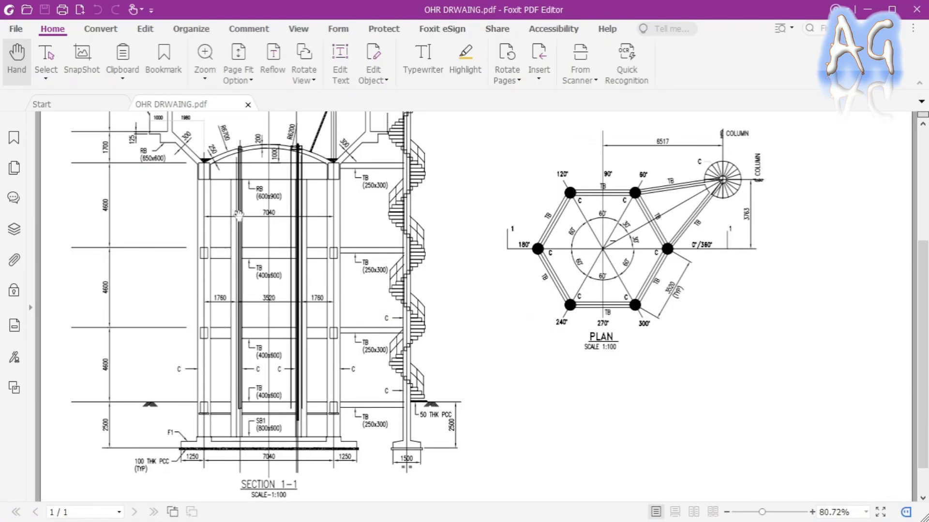
pyautogui.hotkey('alt', 'Tab')
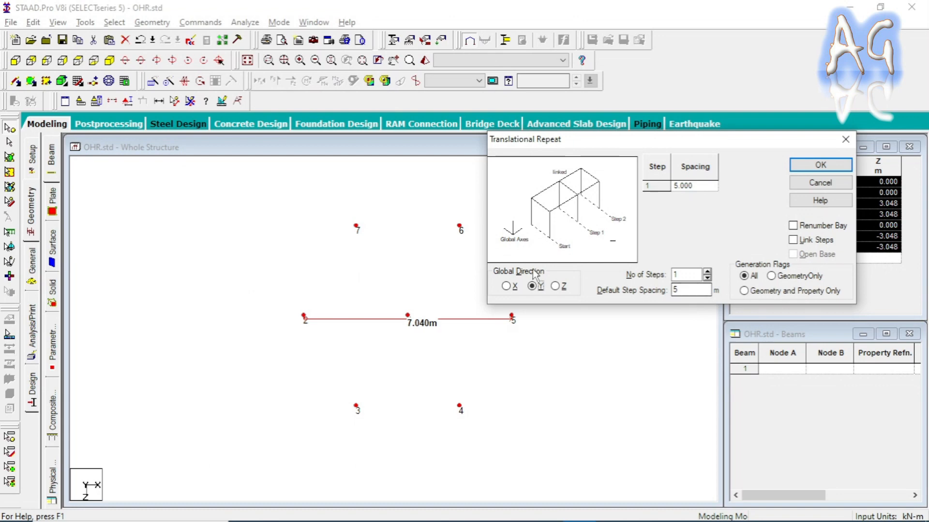
# Set the Translational Repeat to 4 steps with a default step spacing of 4.6 m, according to the PDF section.
pyautogui.moveTo(680, 291); pyautogui.dragTo(574, 296)
pyautogui.hotkey('shift', 'Tab')
pyautogui.write('4')
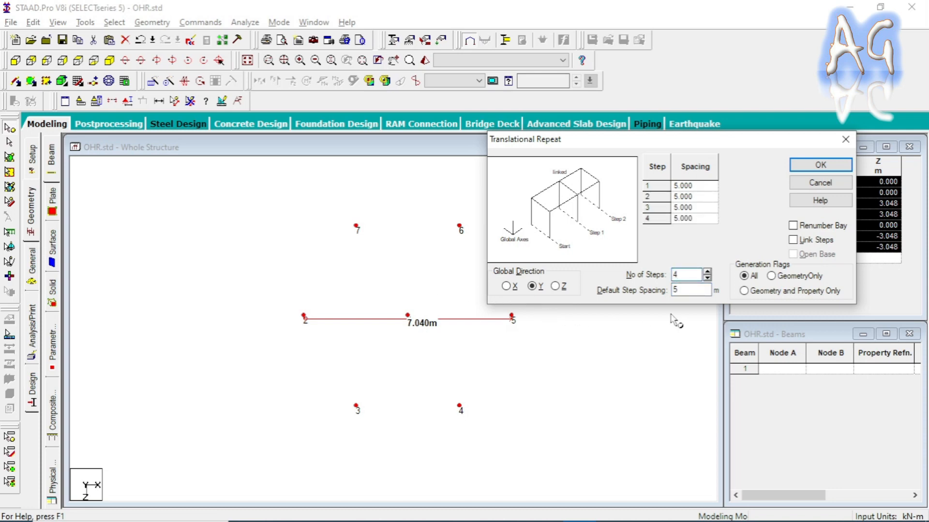
pyautogui.moveTo(688, 290); pyautogui.dragTo(605, 301)
pyautogui.hotkey('alt', 'Tab')
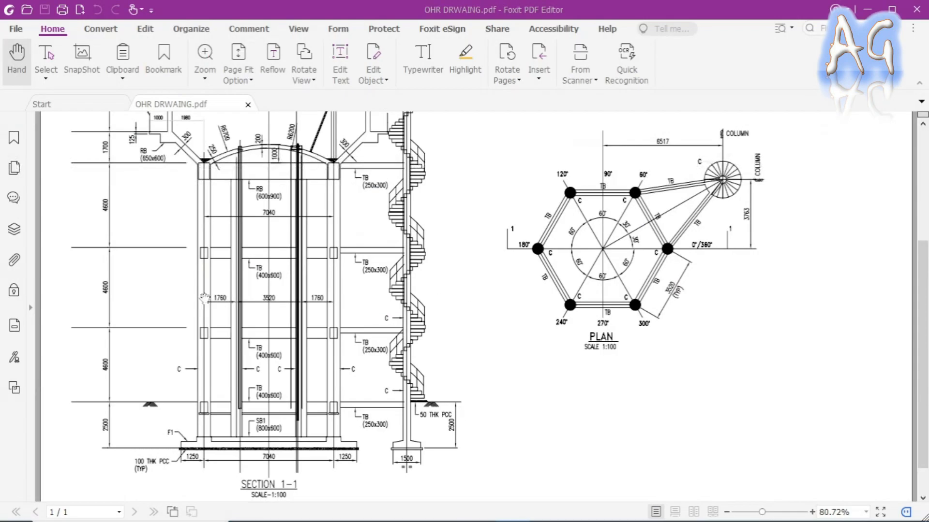
pyautogui.hotkey('alt', 'Tab')
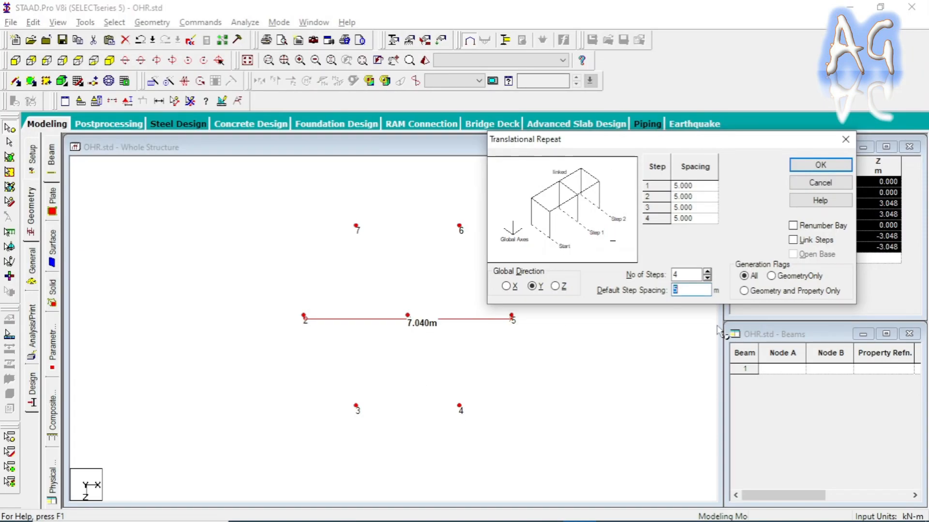
pyautogui.write('4.6')
pyautogui.hotkey('shift', 'Tab')
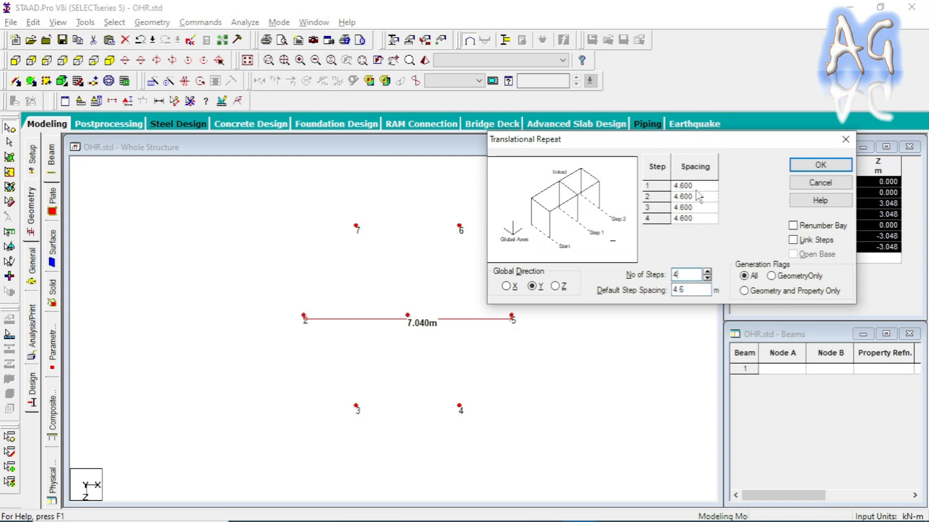
# Override the spacing of step 1 with 2.5 m, checking the lowest level in the PDF drawing.
pyautogui.hotkey('alt', 'Tab')
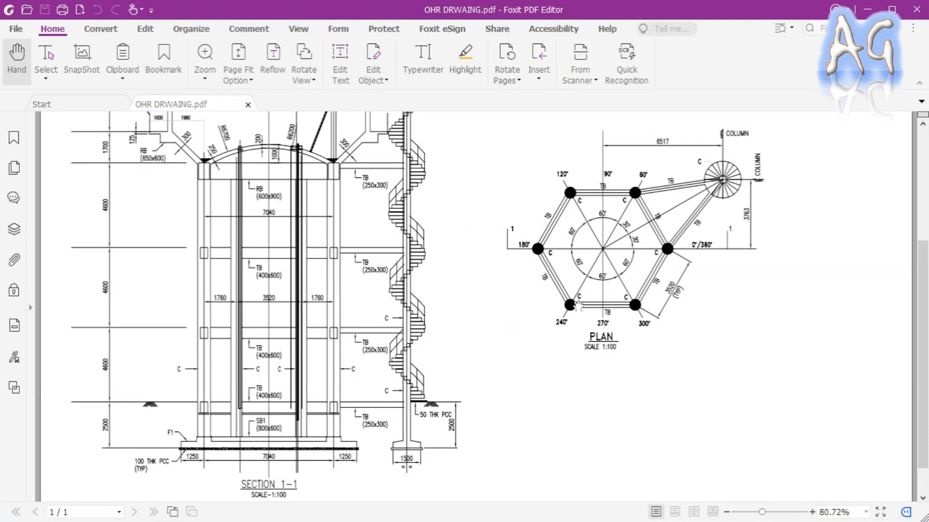
pyautogui.hotkey('alt', 'Tab')
pyautogui.click(683, 187)
pyautogui.doubleClick(682, 187)
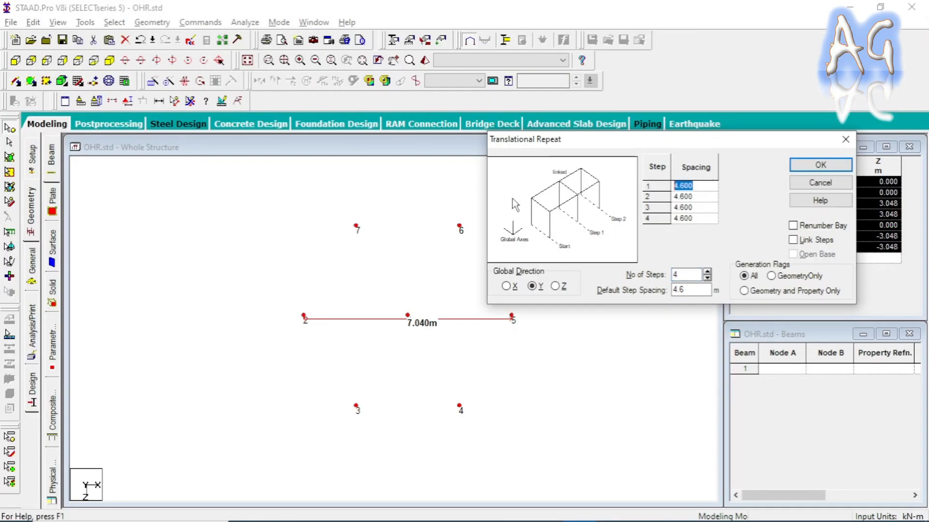
pyautogui.write('2.5')
pyautogui.click(699, 200)
pyautogui.hotkey('alt', 'Tab')
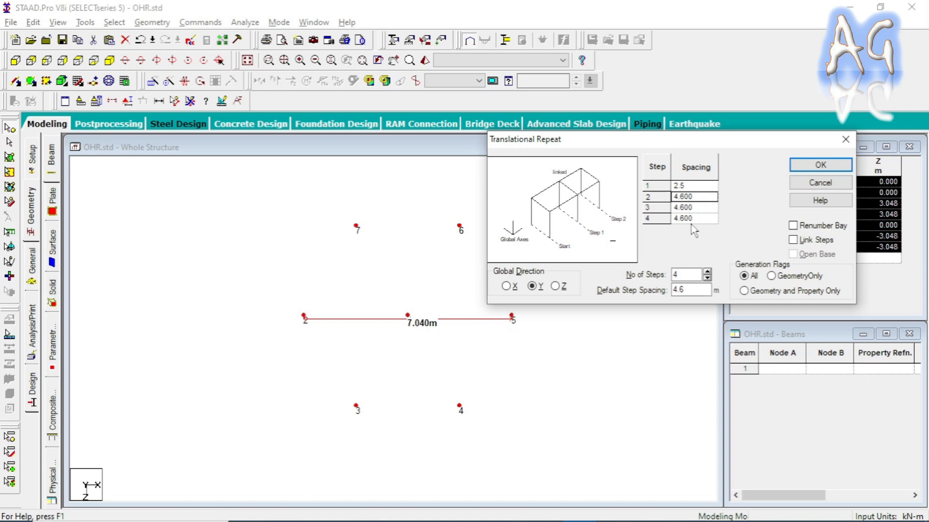
# Turn on Link Steps and generate the repeated nodes with their connecting column members.
pyautogui.click(806, 240)
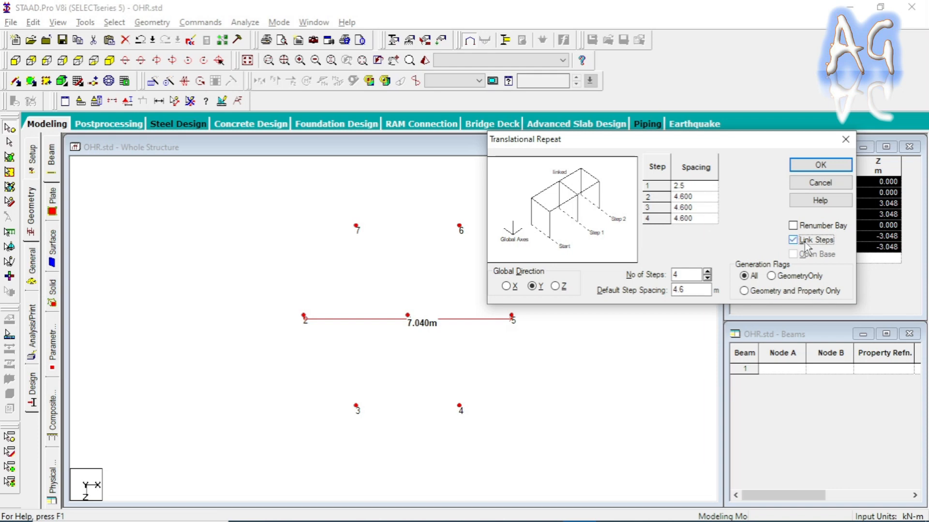
pyautogui.moveTo(670, 141); pyautogui.dragTo(704, 122)
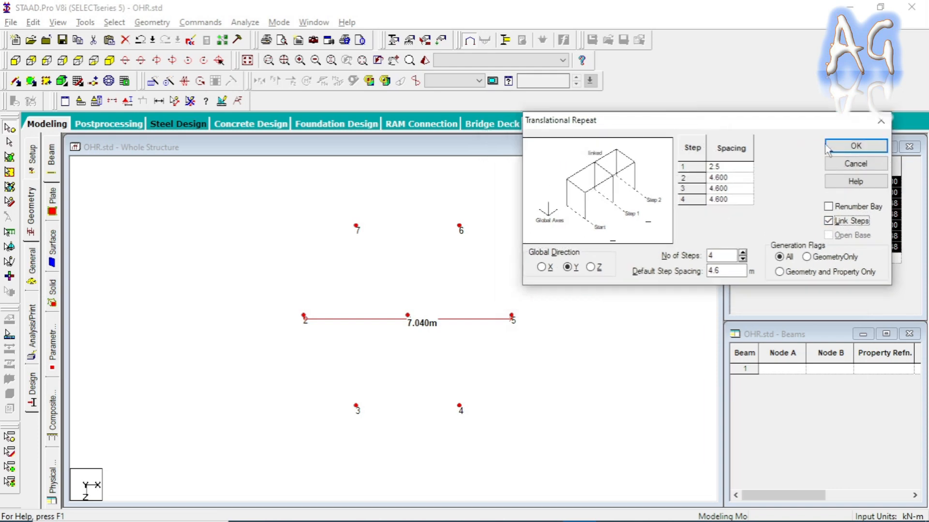
pyautogui.click(855, 145)
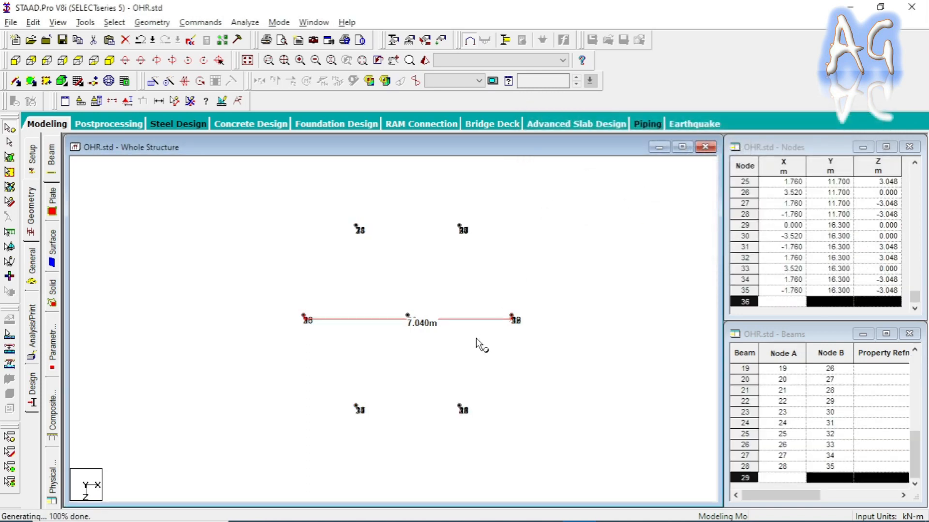
# Examine the generated columns in an isometric view and rotate the model to see all column lines separately.
pyautogui.click(110, 70)
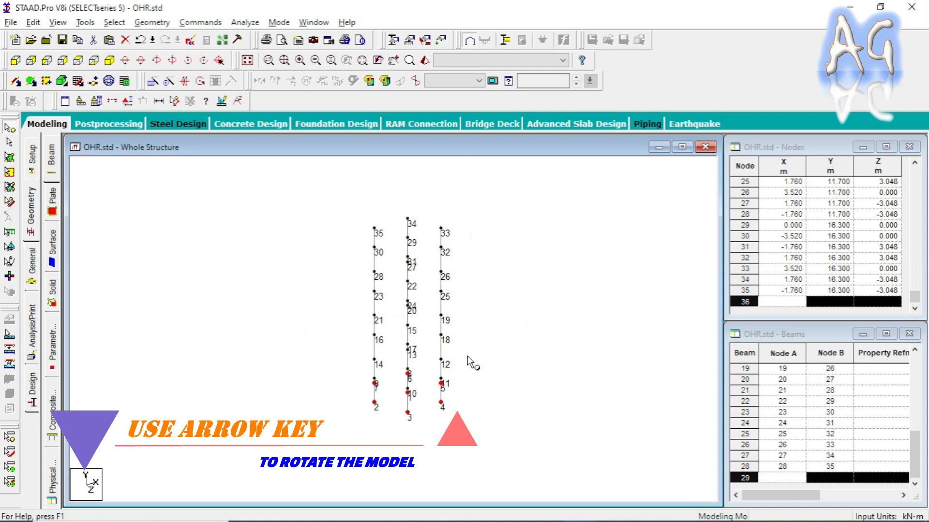
pyautogui.press('Right')
pyautogui.press('Right')
pyautogui.press('Right')
pyautogui.press('Right')
pyautogui.press('Right')
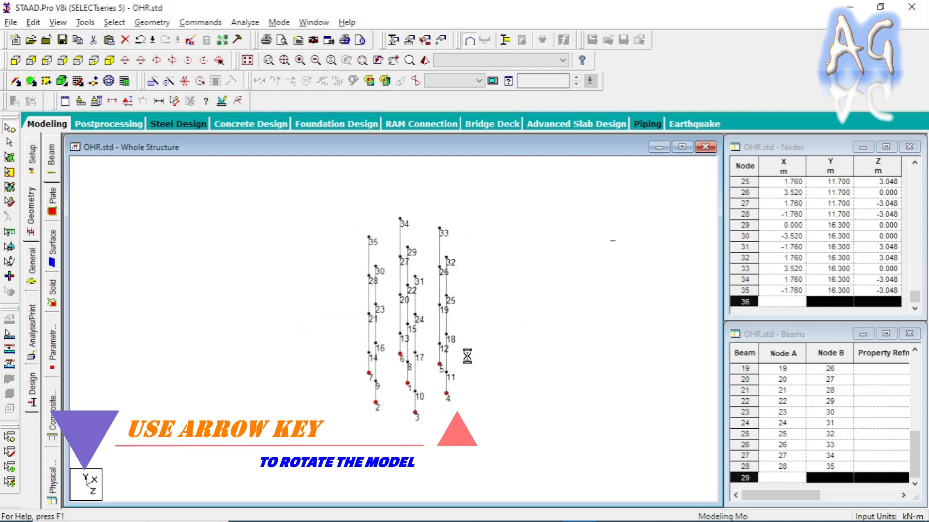
pyautogui.press('Right')
pyautogui.press('Right')
pyautogui.press('Right')
pyautogui.press('Right')
pyautogui.press('Right')
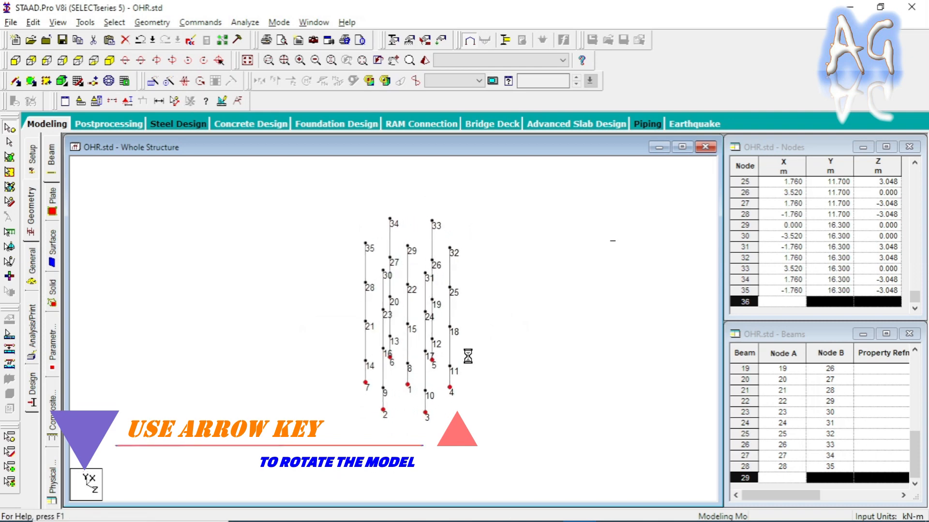
pyautogui.press('Down')
pyautogui.press('Down')
pyautogui.press('Down')
pyautogui.press('Down')
pyautogui.press('Down')
pyautogui.press('Down')
pyautogui.press('Down')
pyautogui.press('Down')
pyautogui.press('Down')
pyautogui.press('Down')
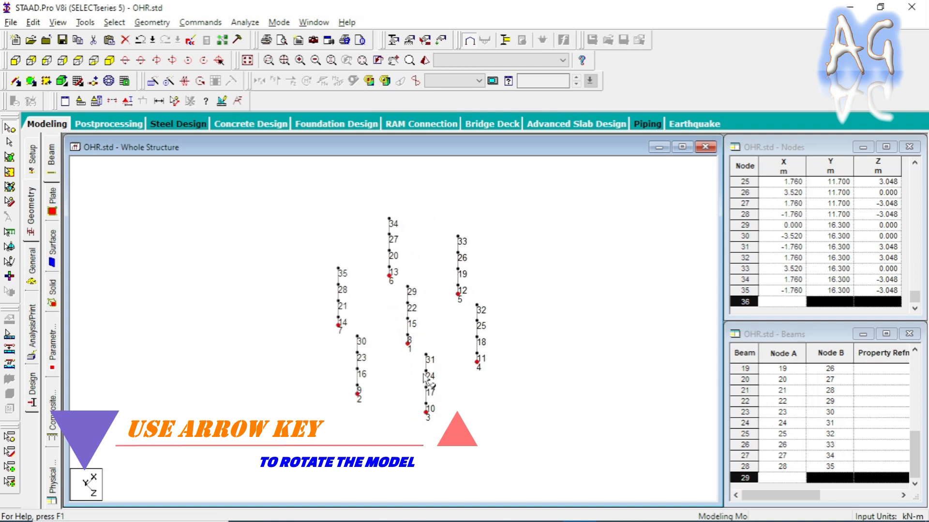
# Delete the central column's members in a view along the columns, together with the orphan nodes they leave behind.
pyautogui.press('Up')
pyautogui.press('Up')
pyautogui.press('Up')
pyautogui.press('Up')
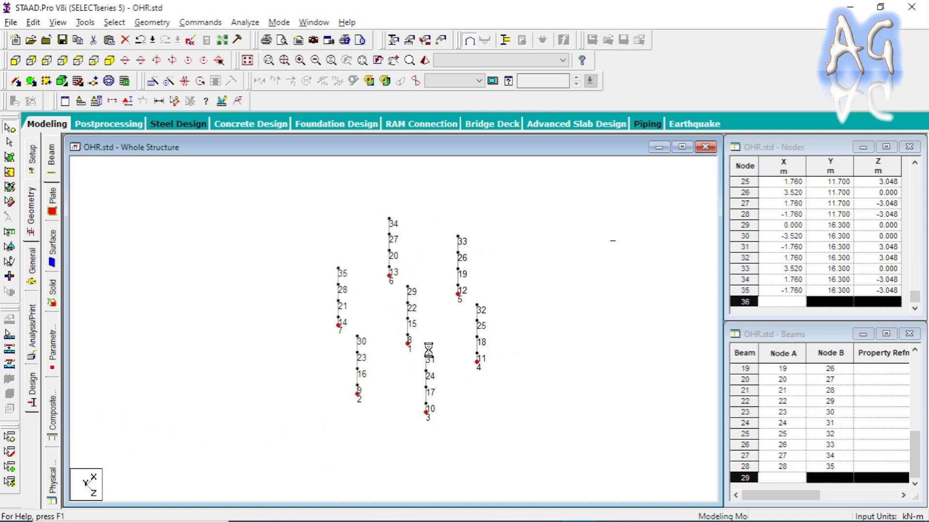
pyautogui.press('Down')
pyautogui.press('Down')
pyautogui.press('Down')
pyautogui.click(12, 142)
pyautogui.click(443, 354)
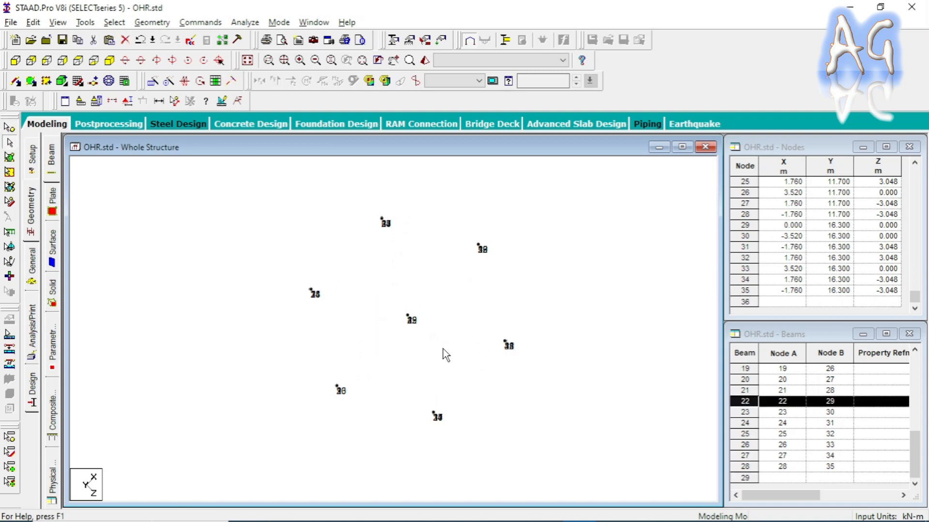
pyautogui.press('Delete')
pyautogui.click(503, 295)
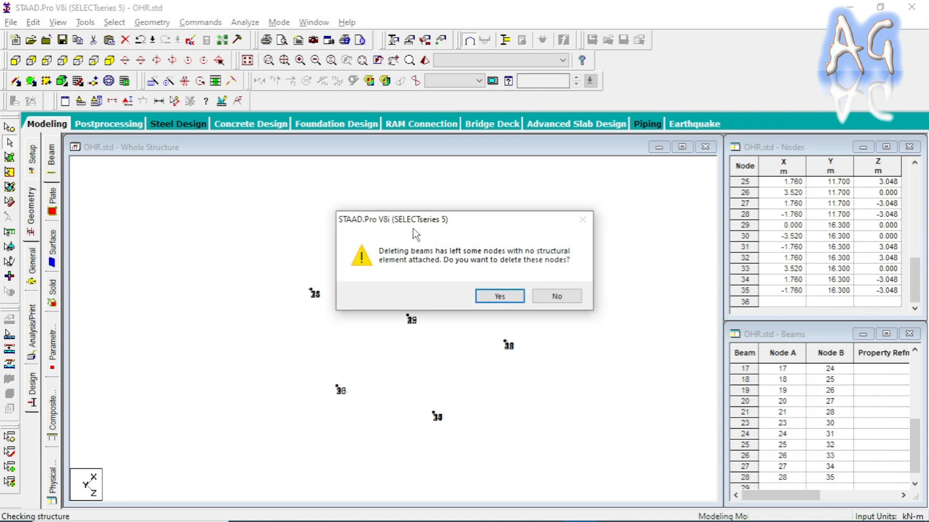
pyautogui.click(503, 293)
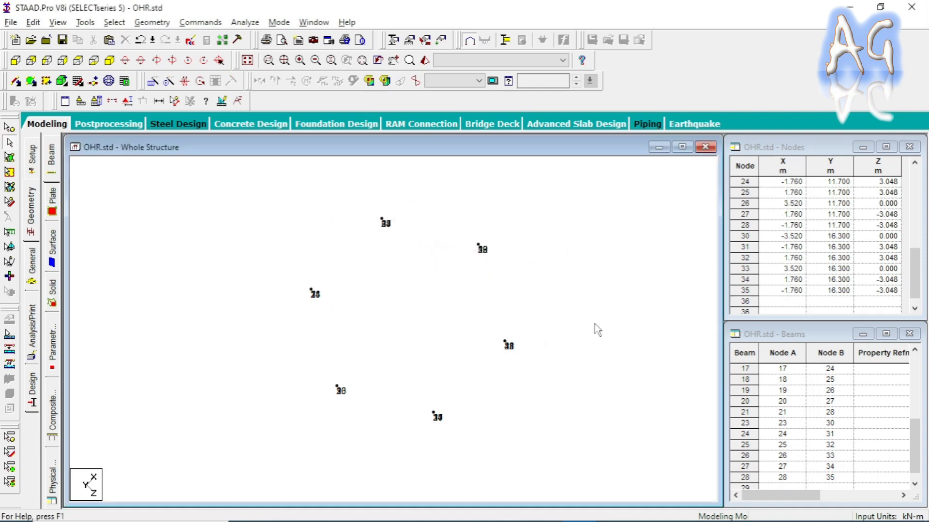
# Examine the remaining hexagonal column layout in an isometric view, turning the model until every column is distinguishable.
pyautogui.click(109, 62)
pyautogui.scroll(2, 386, 385)
pyautogui.press('Down')
pyautogui.press('Down')
pyautogui.press('Down')
pyautogui.press('Down')
pyautogui.press('Down')
pyautogui.press('Down')
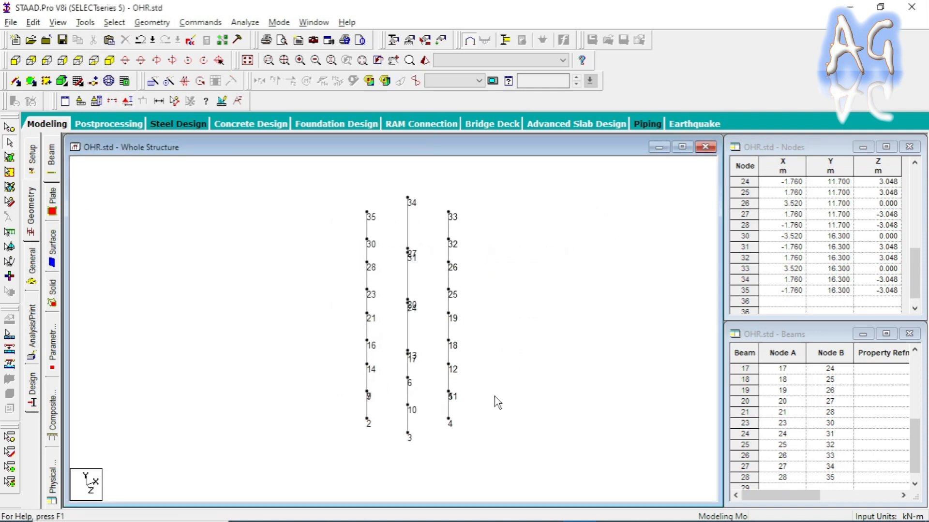
pyautogui.press('Left')
pyautogui.press('Left')
pyautogui.press('Left')
pyautogui.press('Left')
pyautogui.press('Left')
pyautogui.press('Left')
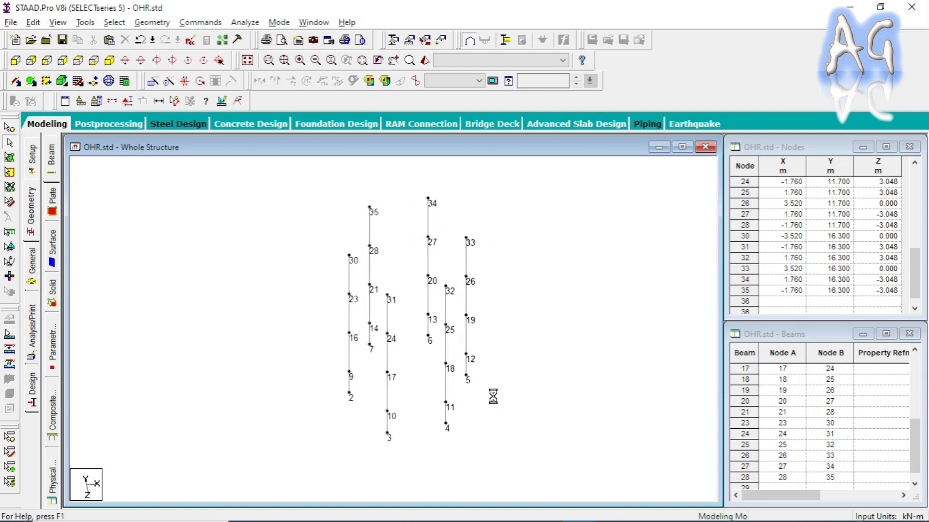
pyautogui.press('Down')
pyautogui.press('Left')
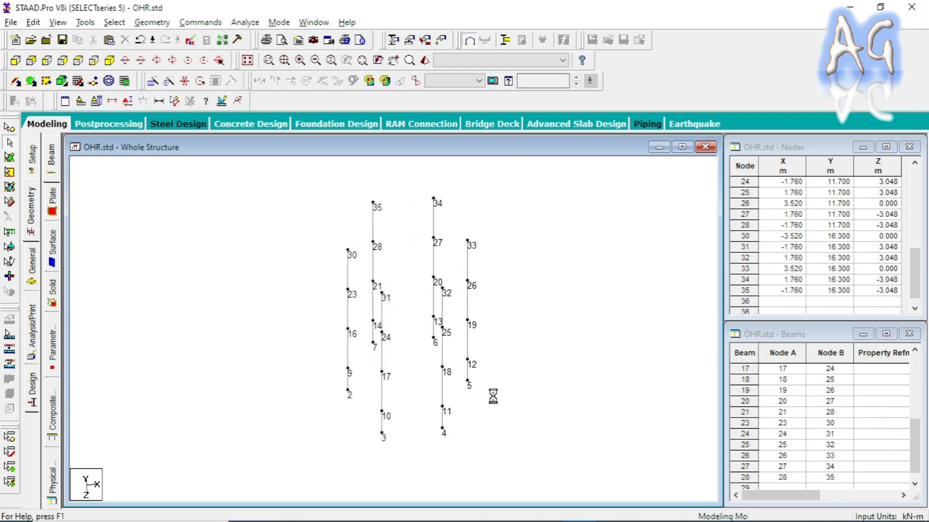
# Measure the column segments between nodes 5, 12, 19, 26 and 33, clear the dimensions and switch to the PDF section.
pyautogui.click(175, 101)
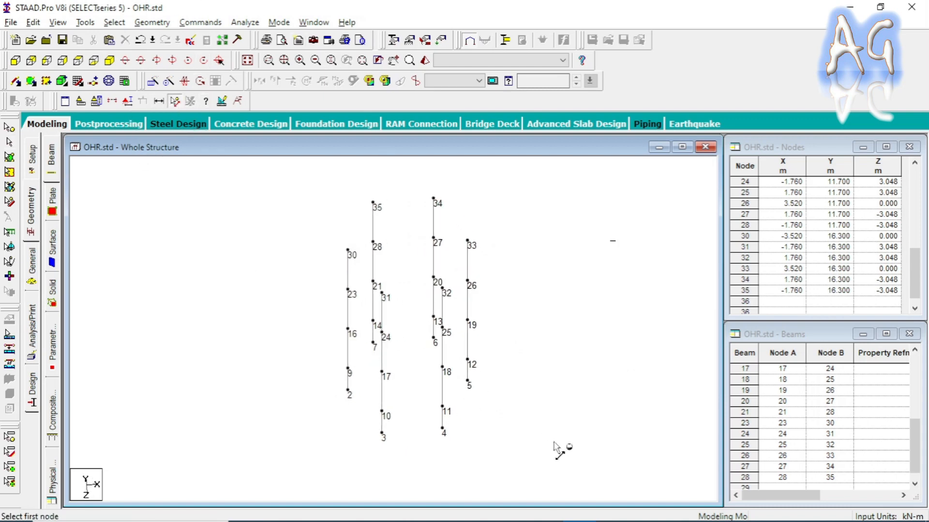
pyautogui.click(469, 383)
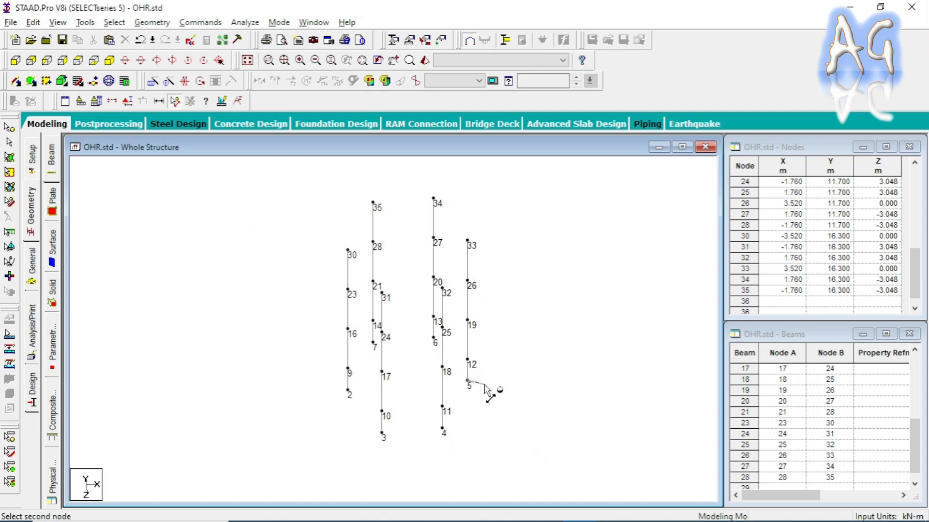
pyautogui.click(468, 361)
pyautogui.click(469, 360)
pyautogui.click(468, 321)
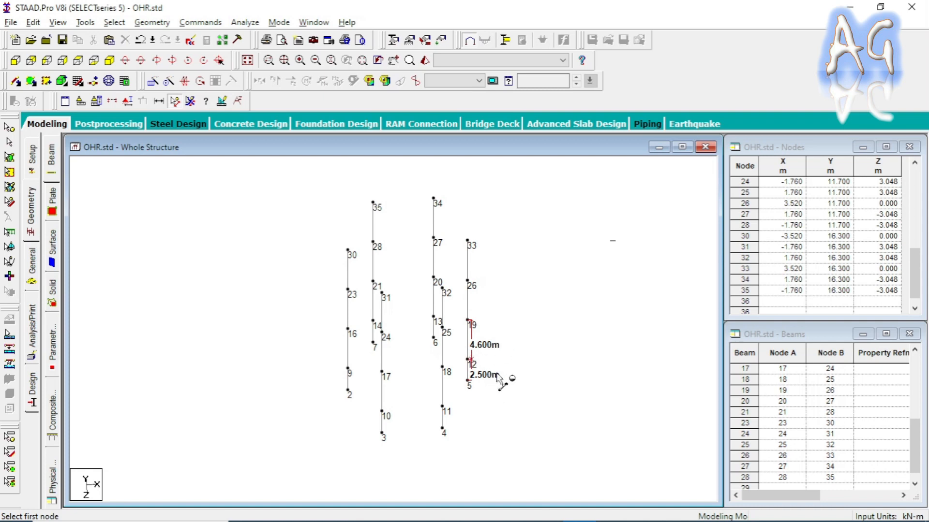
pyautogui.click(468, 321)
pyautogui.click(468, 282)
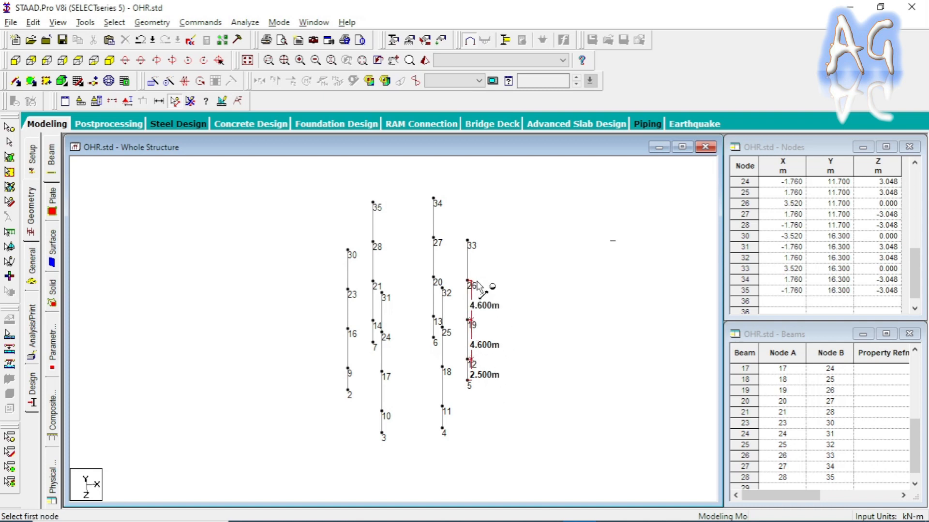
pyautogui.click(468, 282)
pyautogui.click(468, 241)
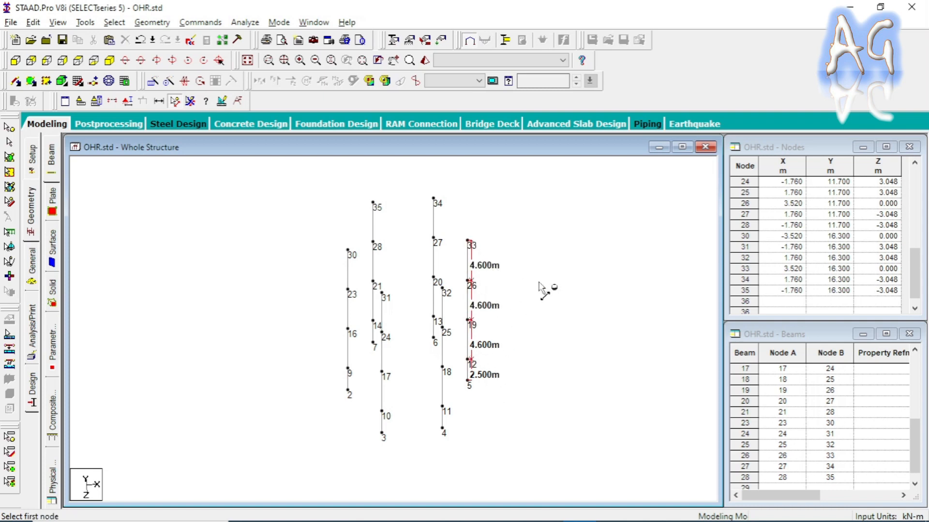
pyautogui.click(189, 102)
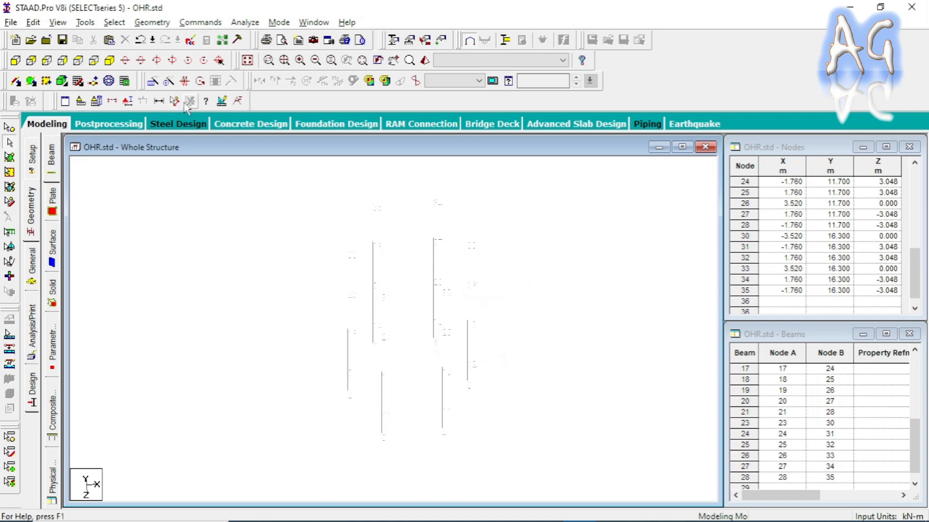
pyautogui.hotkey('alt', 'Tab')
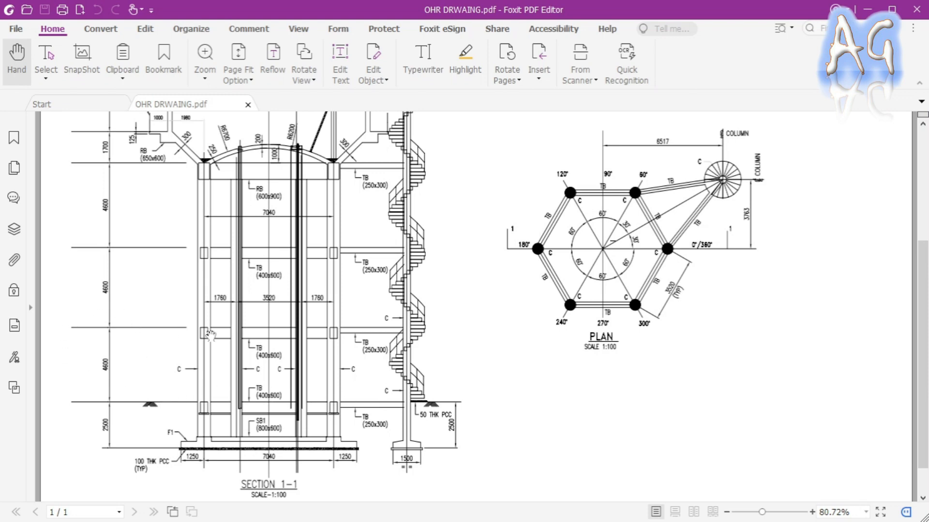
# Switch back to STAAD.Pro, select the base nodes of all six columns in the front view and save the modified structure.
pyautogui.hotkey('alt', 'Tab')
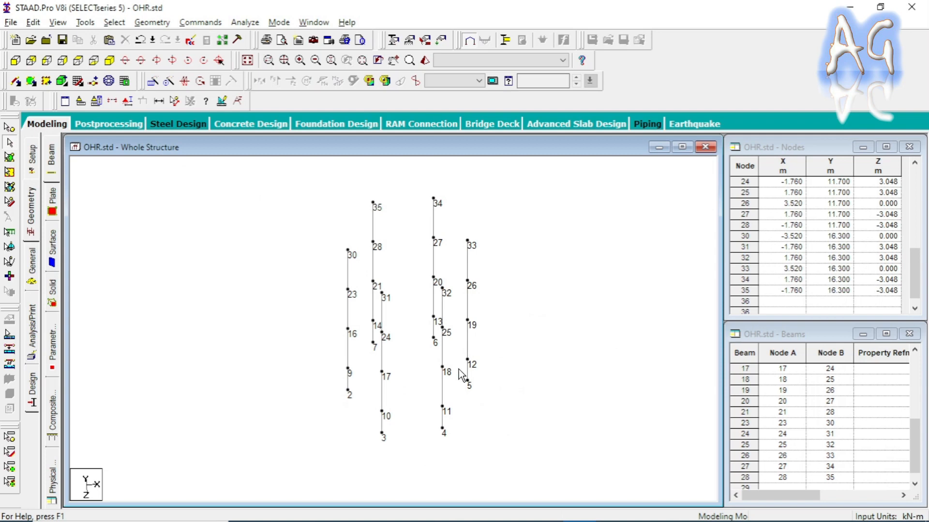
pyautogui.click(15, 61)
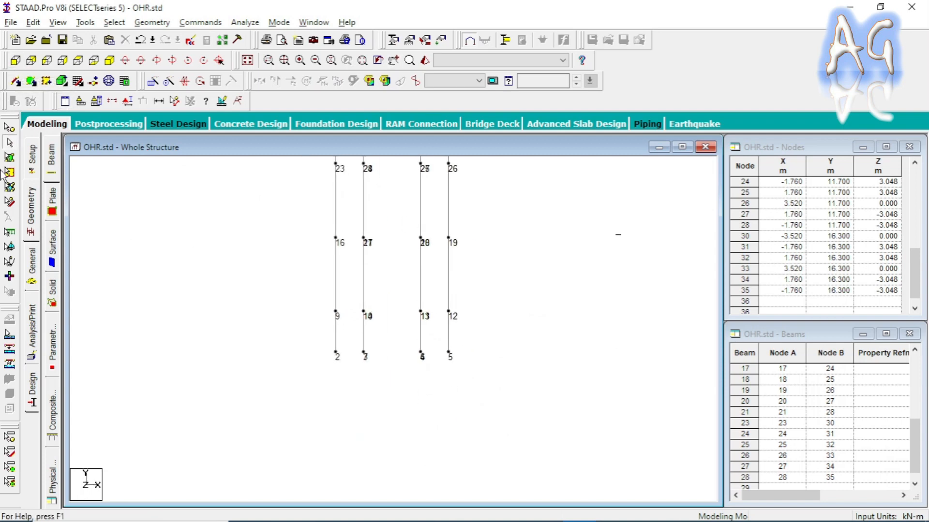
pyautogui.click(9, 128)
pyautogui.moveTo(559, 413); pyautogui.dragTo(285, 339)
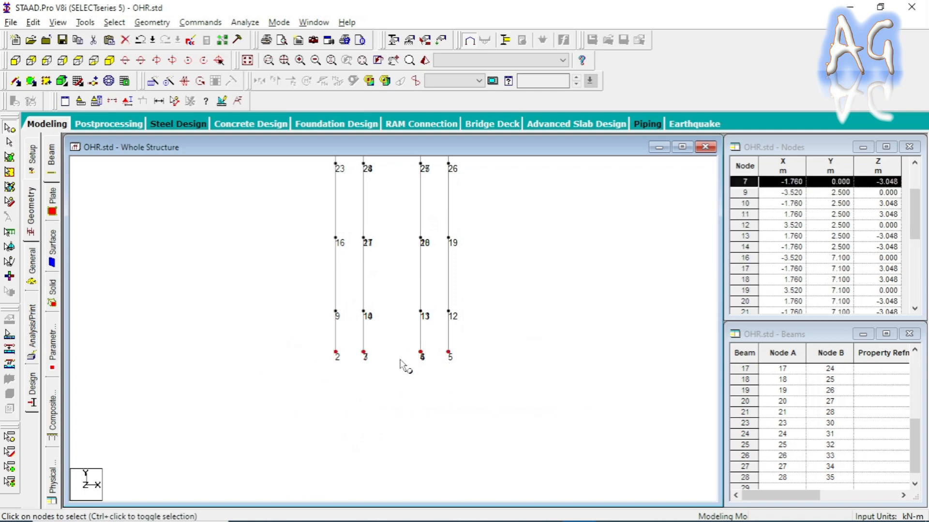
pyautogui.click(459, 296)
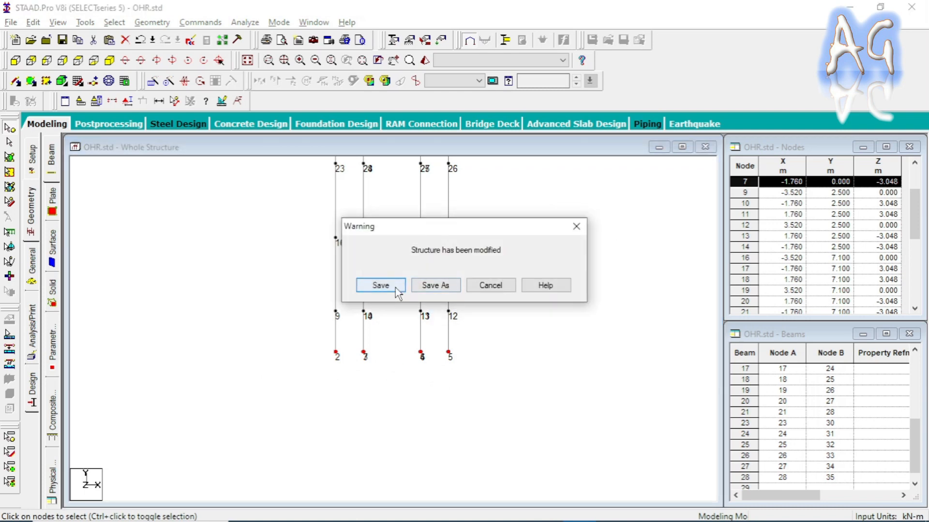
pyautogui.click(381, 286)
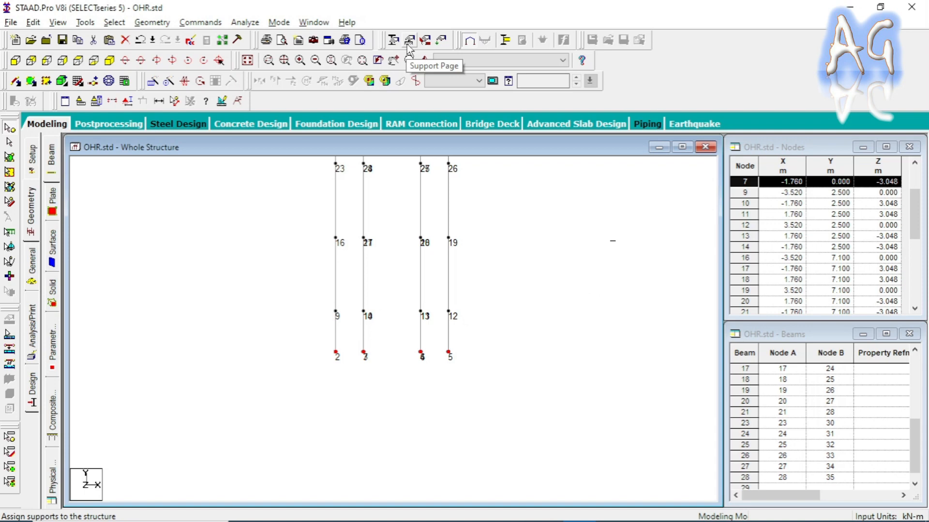
# Create a Fixed support and assign it to the selected column base nodes 2 to 7.
pyautogui.click(408, 45)
pyautogui.click(190, 38)
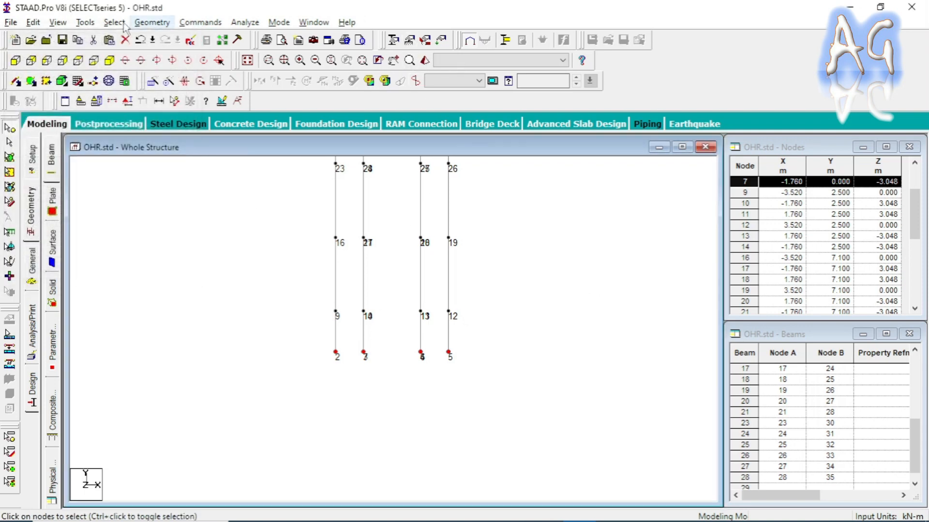
pyautogui.click(205, 24)
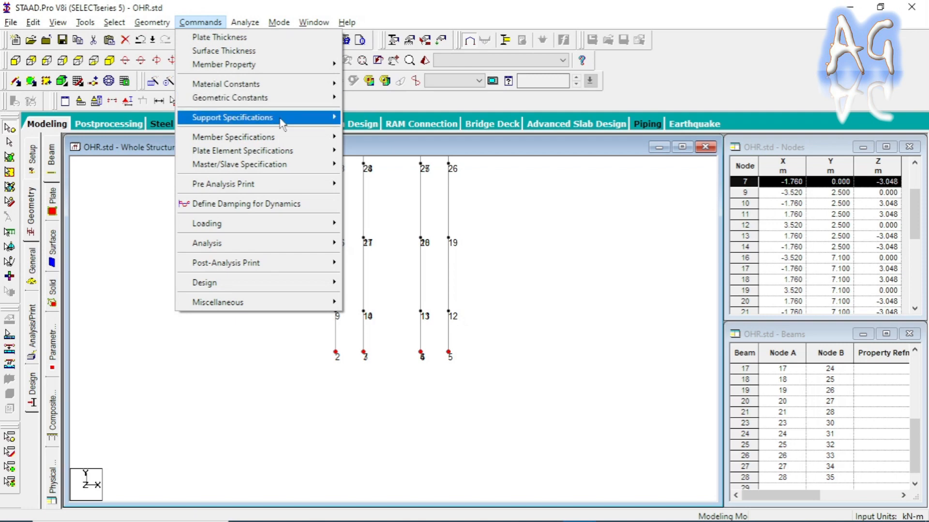
pyautogui.moveTo(282, 118)
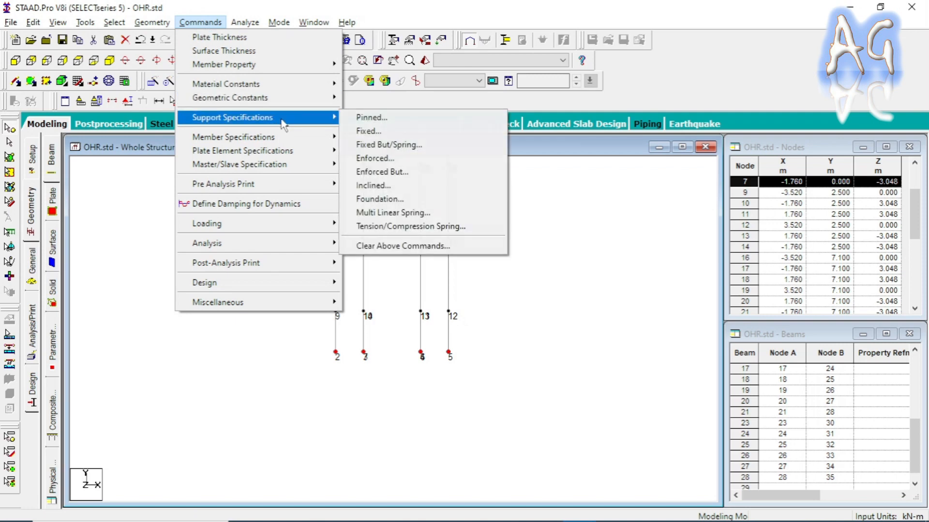
pyautogui.click(417, 135)
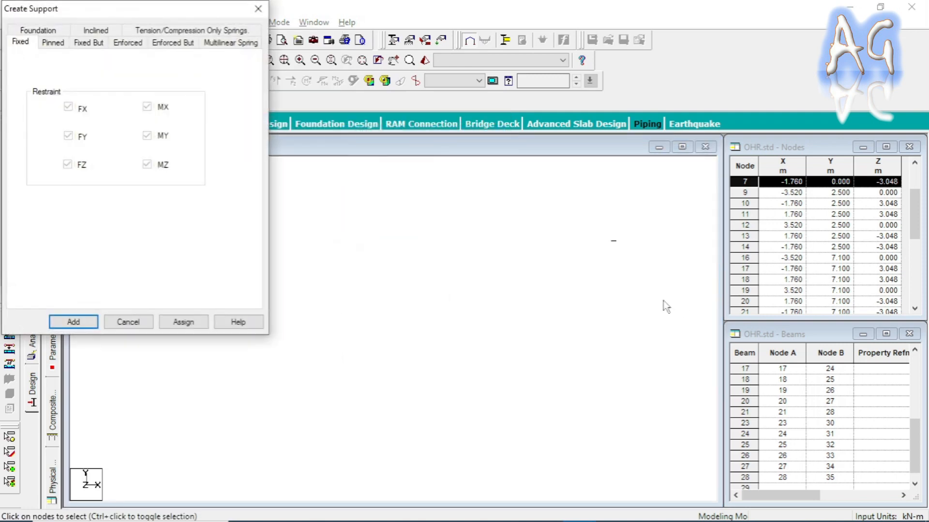
pyautogui.click(185, 329)
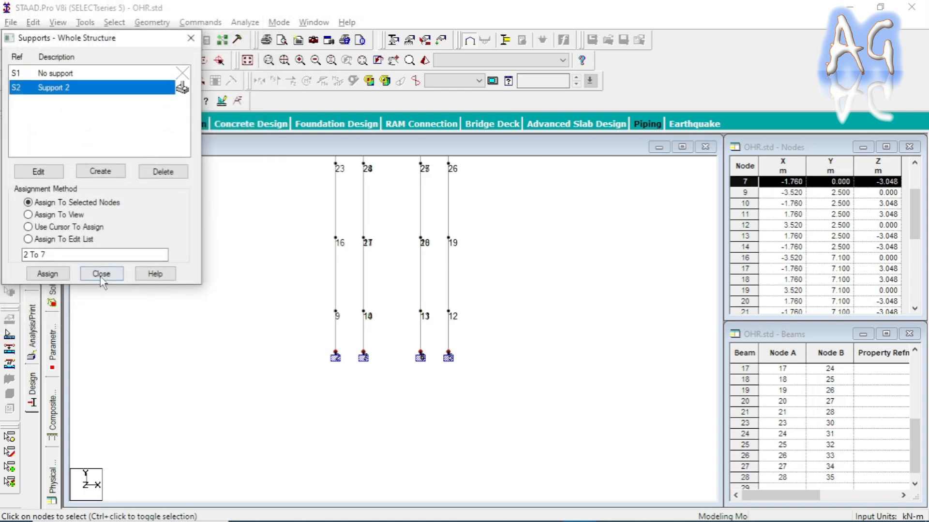
pyautogui.click(102, 278)
# Examine the fixed supports at the column bases in an isometric view, turning the model until each base is distinguishable.
pyautogui.click(109, 62)
pyautogui.scroll(1, 430, 352)
pyautogui.moveTo(432, 357); pyautogui.dragTo(442, 428, button='middle')
pyautogui.press('Right')
pyautogui.press('Right')
pyautogui.press('Up')
pyautogui.press('Up')
pyautogui.moveTo(504, 398); pyautogui.dragTo(506, 352, button='middle')
pyautogui.scroll(1, 505, 357)
# Isolate nodes 9 to 14 at the first brace level by viewing only the selected nodes, shown in plan.
pyautogui.click(14, 58)
pyautogui.moveTo(471, 424); pyautogui.dragTo(468, 390, button='middle')
pyautogui.scroll(1, 471, 393)
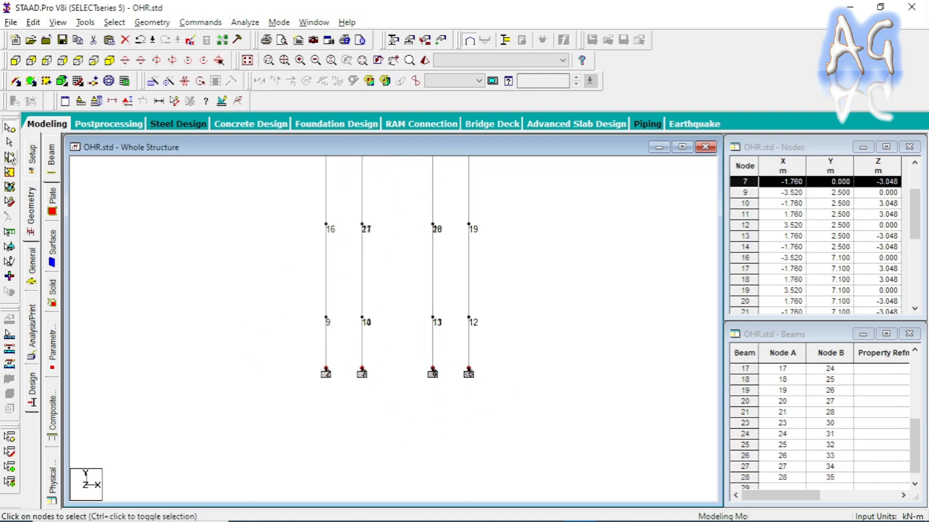
pyautogui.click(9, 127)
pyautogui.moveTo(298, 311); pyautogui.dragTo(514, 321)
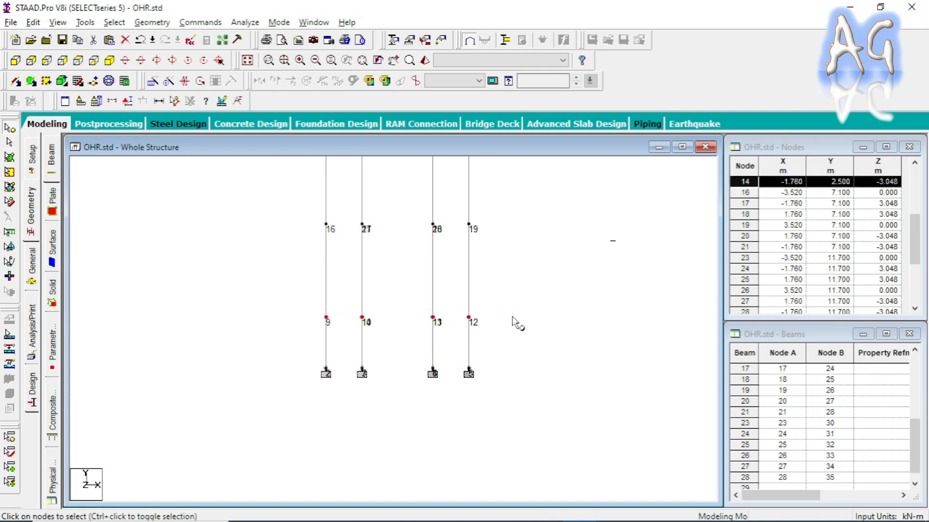
pyautogui.click(58, 22)
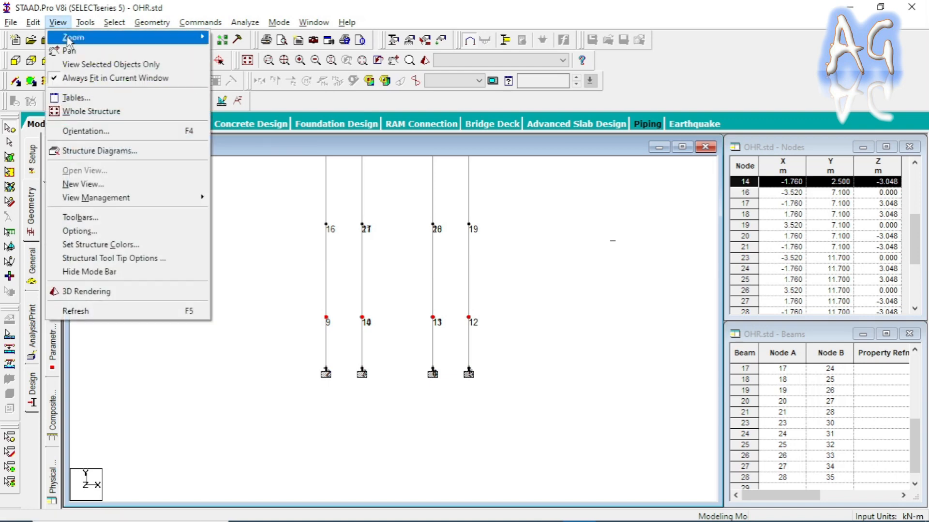
pyautogui.click(91, 65)
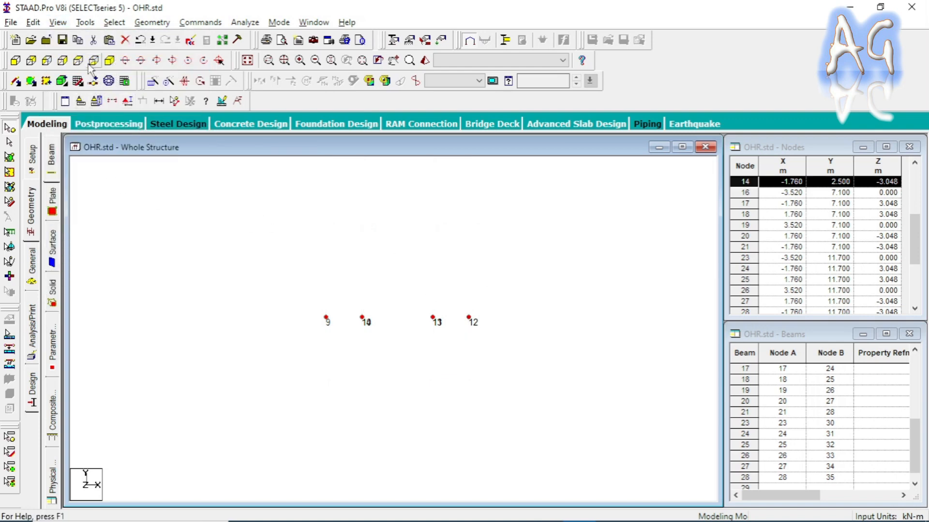
pyautogui.click(91, 64)
pyautogui.scroll(-1, 464, 382)
pyautogui.moveTo(464, 383); pyautogui.dragTo(461, 361, button='middle')
pyautogui.click(378, 293)
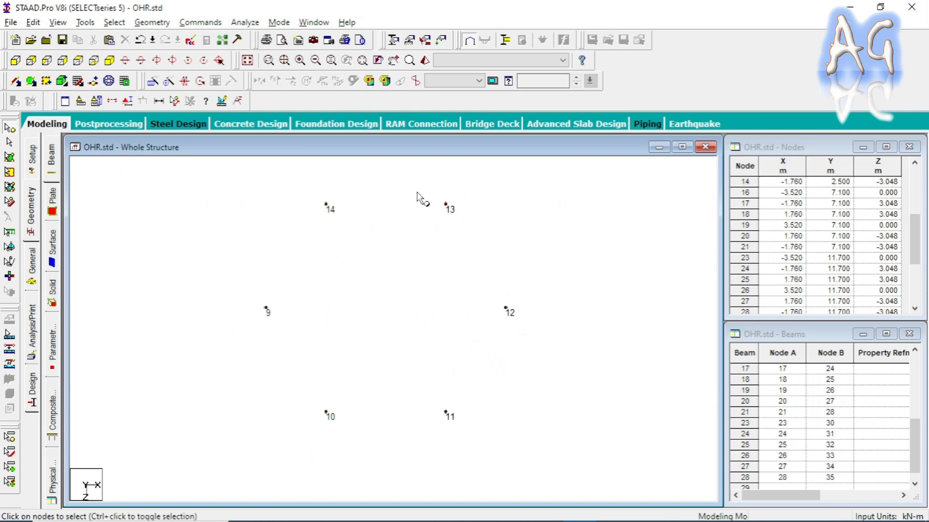
# Check the tie beam layout in the PDF plan and add a point-to-point beam from node 9 to node 14 in STAAD.Pro.
pyautogui.hotkey('alt', 'Tab')
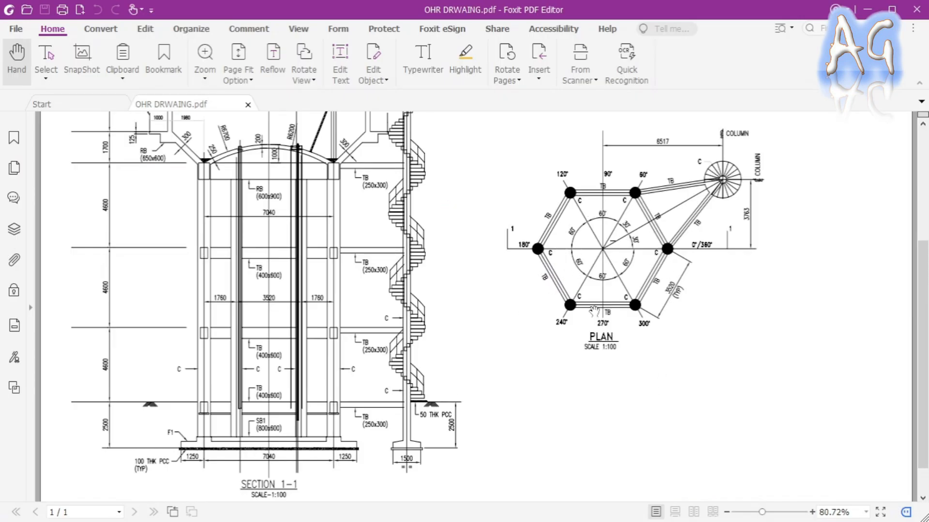
pyautogui.hotkey('alt', 'Tab')
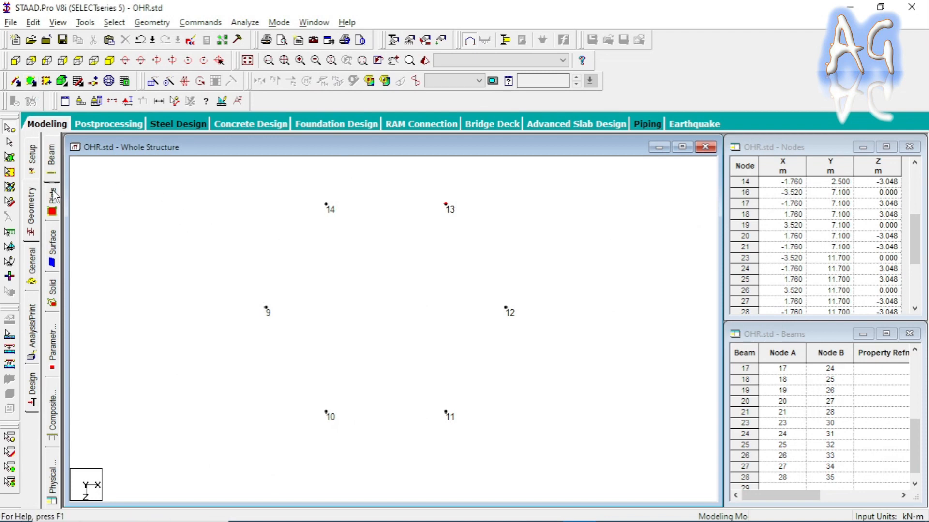
pyautogui.click(16, 83)
pyautogui.click(151, 22)
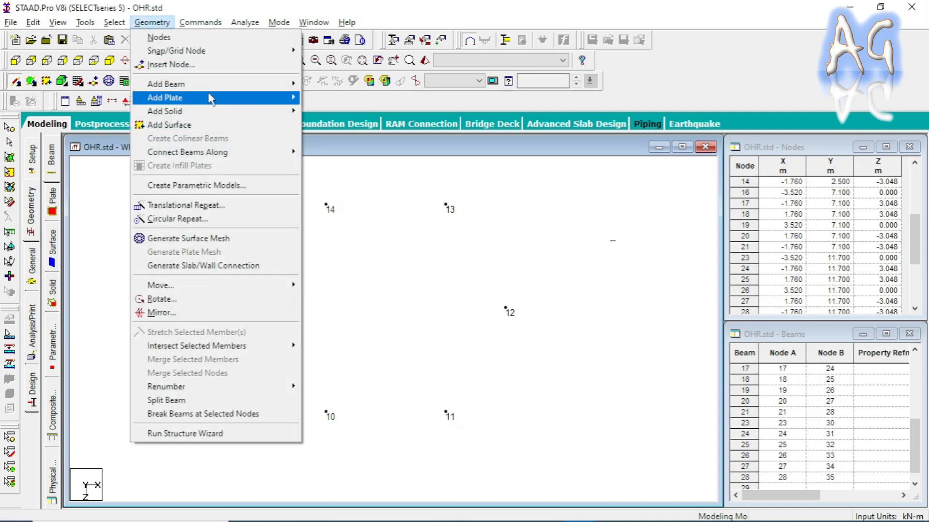
pyautogui.moveTo(212, 86)
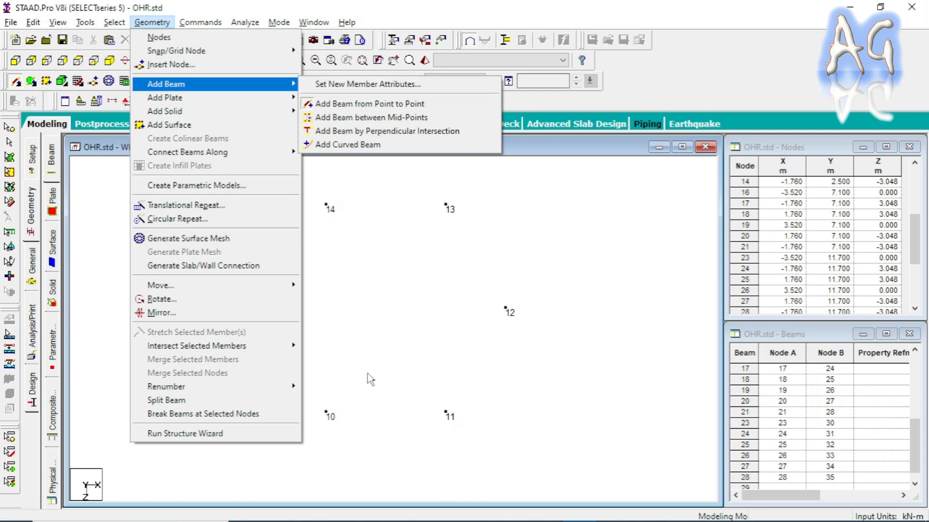
pyautogui.click(570, 192)
pyautogui.moveTo(268, 310); pyautogui.dragTo(326, 206)
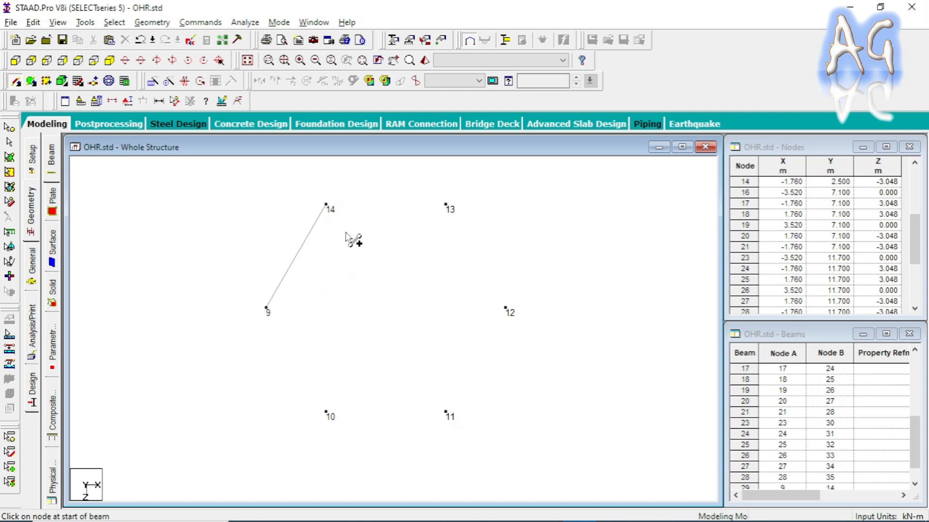
# Circularly repeat the beam between nodes 9 and 14 about the Y axis over 360 degrees to close the hexagonal ring.
pyautogui.click(14, 140)
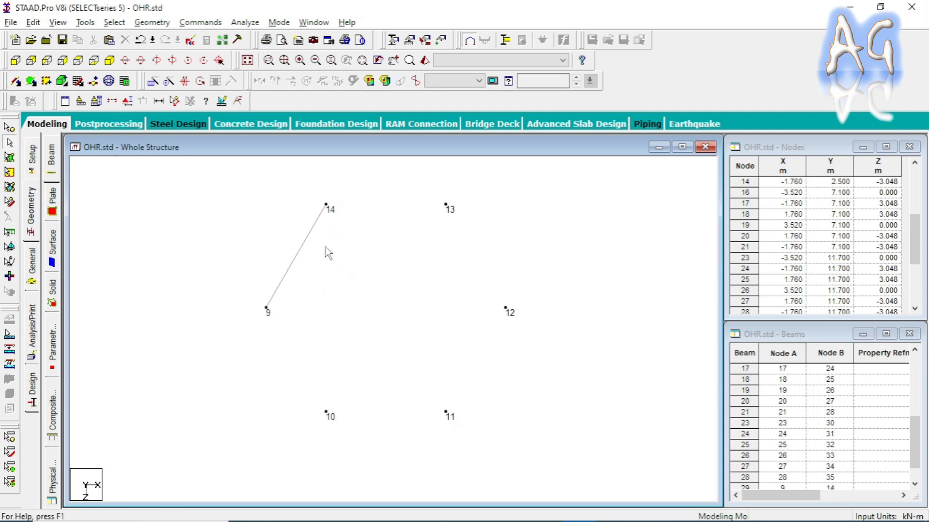
pyautogui.click(312, 242)
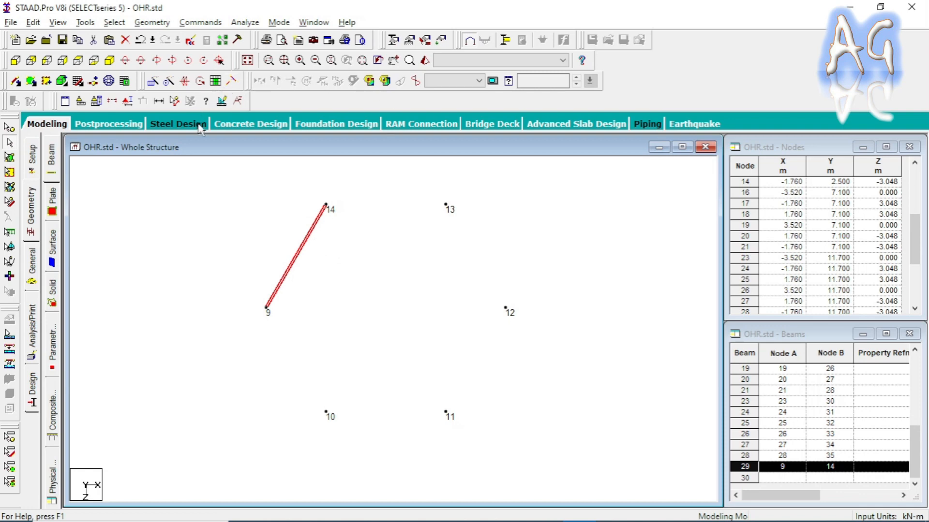
pyautogui.click(169, 86)
pyautogui.moveTo(445, 173); pyautogui.dragTo(694, 178)
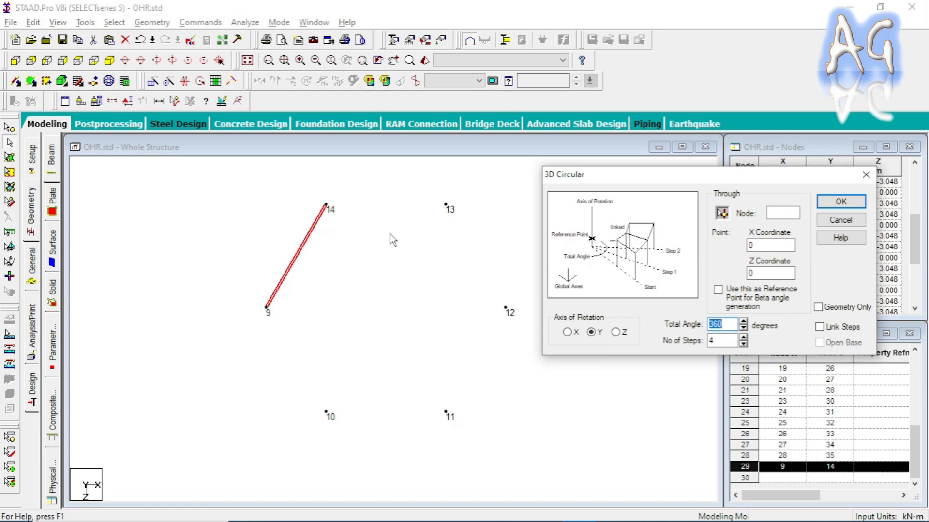
pyautogui.press('Tab')
pyautogui.click(841, 201)
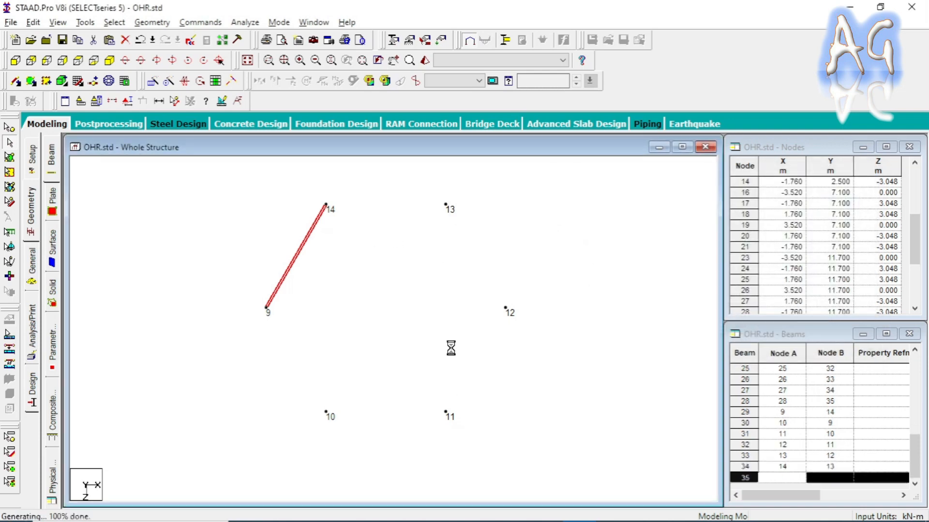
pyautogui.click(373, 300)
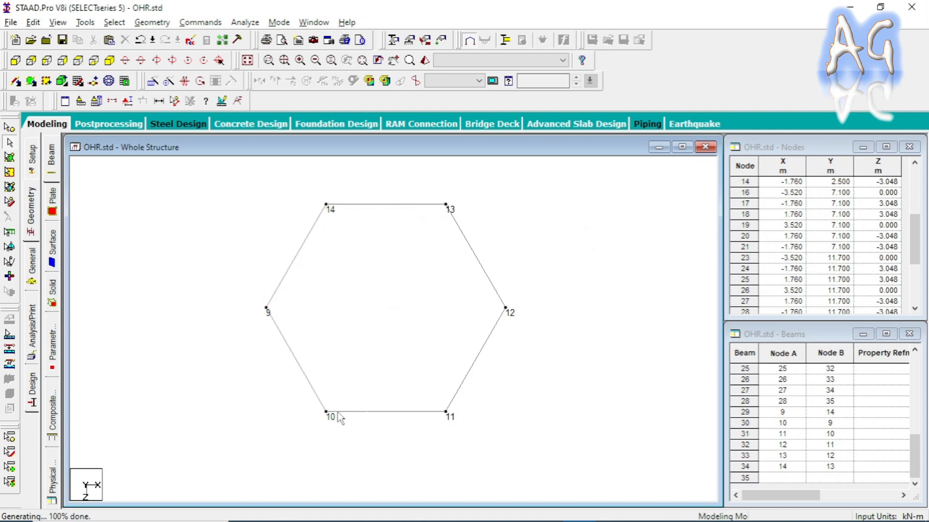
# Select all six brace beams of the hexagonal ring and redisplay the whole structure in a rotated isometric view.
pyautogui.scroll(1, 387, 397)
pyautogui.scroll(-2, 387, 397)
pyautogui.click(125, 81)
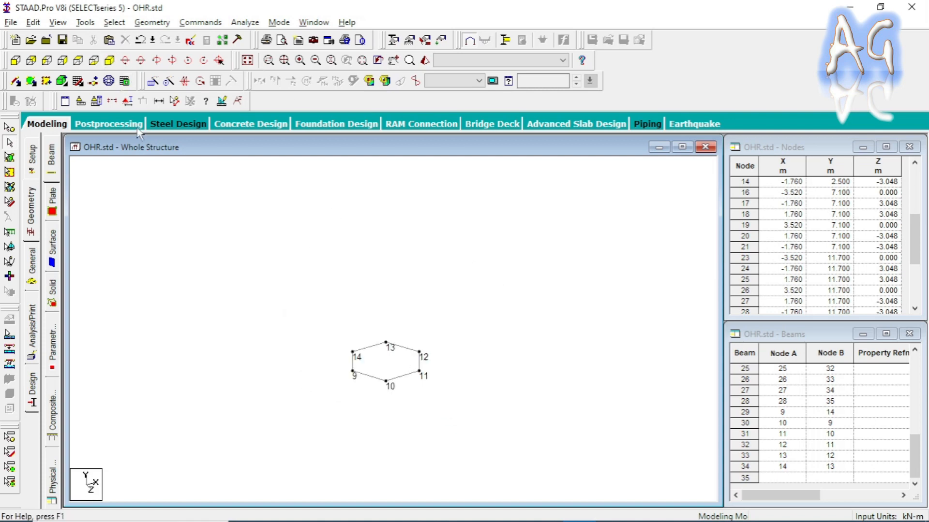
pyautogui.click(80, 62)
pyautogui.scroll(-3, 408, 377)
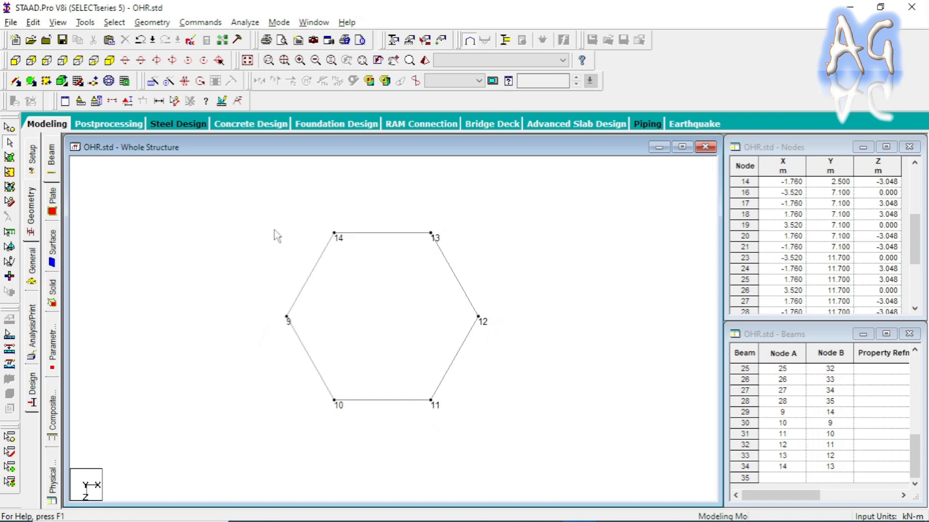
pyautogui.moveTo(248, 210); pyautogui.dragTo(522, 448)
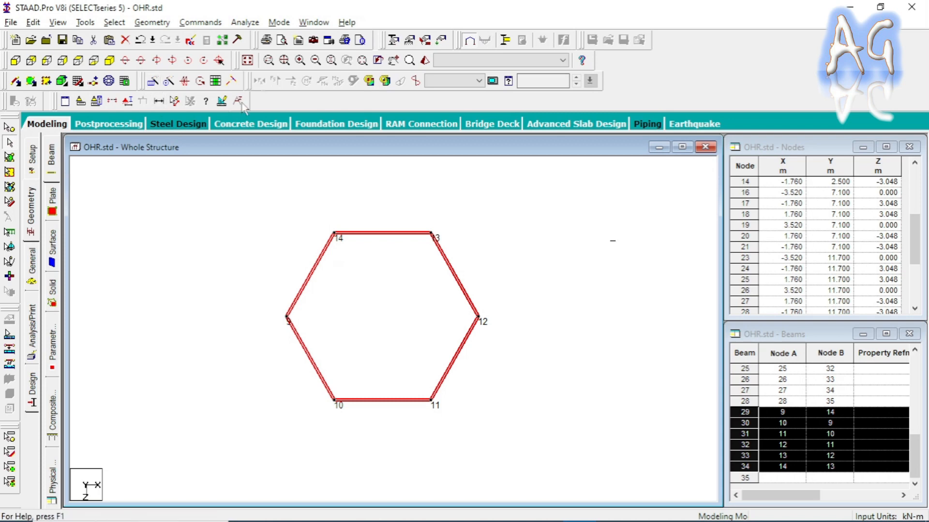
pyautogui.click(246, 61)
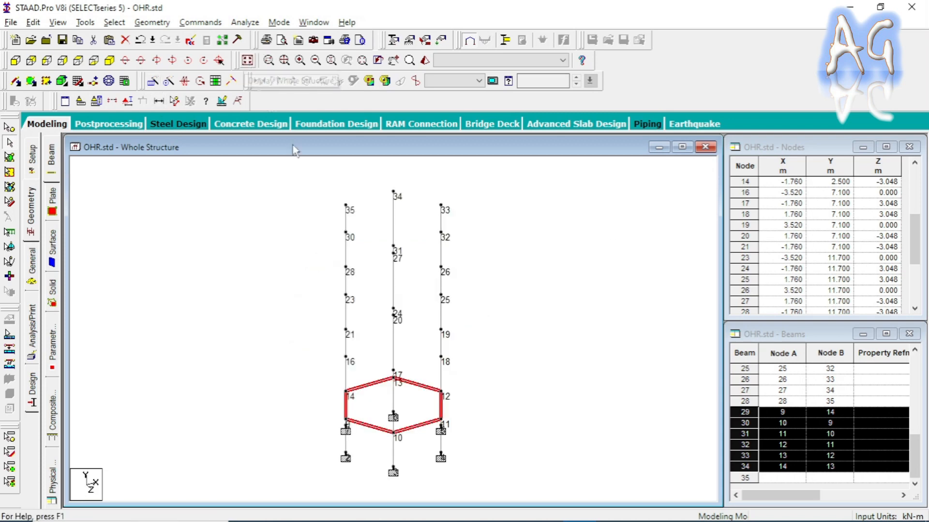
pyautogui.press('Down')
pyautogui.press('Right')
pyautogui.press('Right')
pyautogui.press('Right')
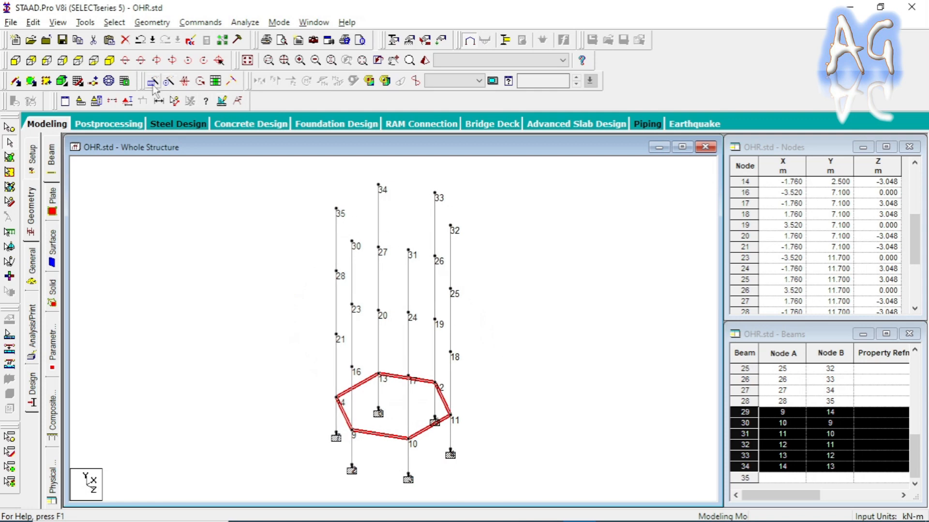
# Check the level spacing in the PDF section and translationally repeat the brace ring along Y in 3 steps of 4.6 m.
pyautogui.click(159, 100)
pyautogui.moveTo(433, 186); pyautogui.dragTo(686, 178)
pyautogui.click(578, 322)
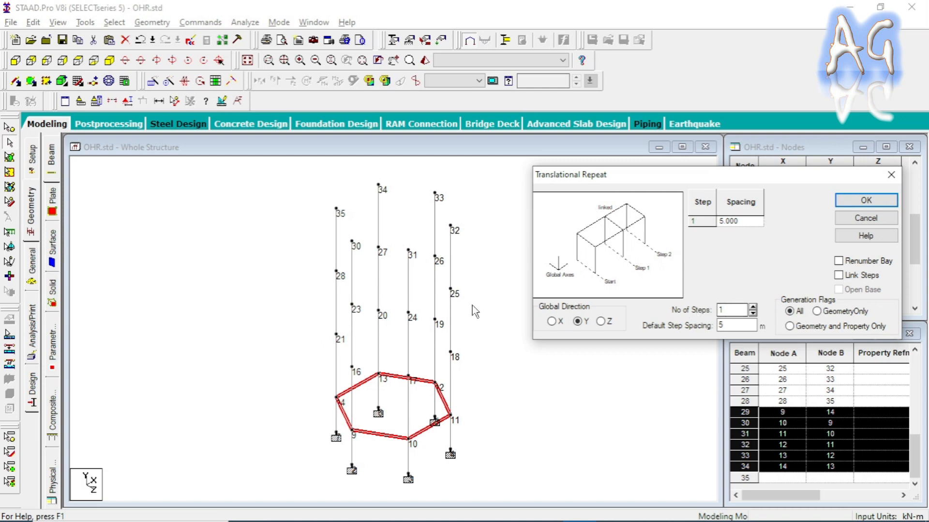
pyautogui.doubleClick(726, 310)
pyautogui.write('3')
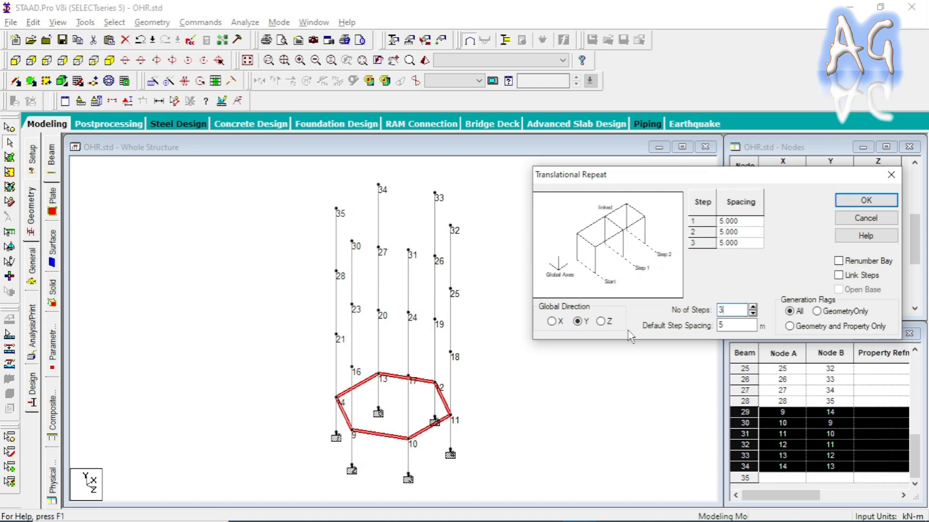
pyautogui.hotkey('alt', 'Tab')
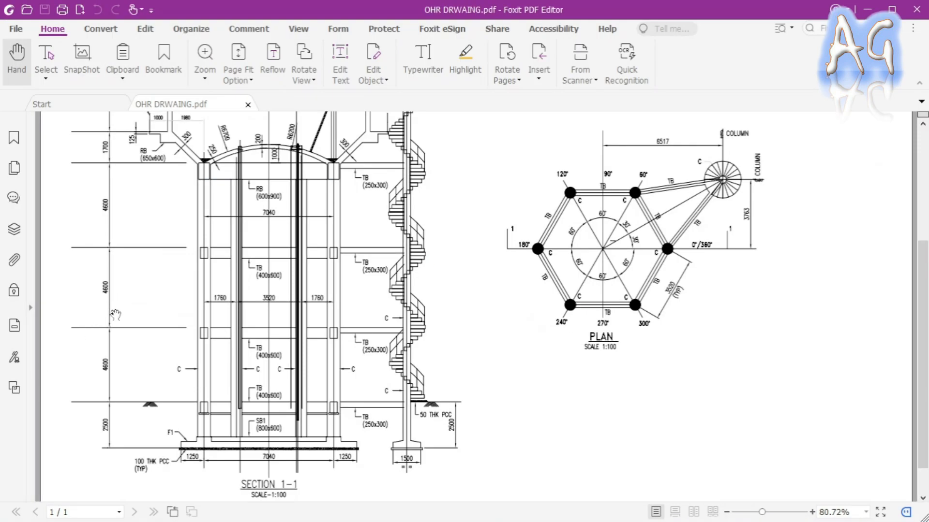
pyautogui.hotkey('alt', 'Tab')
pyautogui.doubleClick(728, 325)
pyautogui.write('4.6')
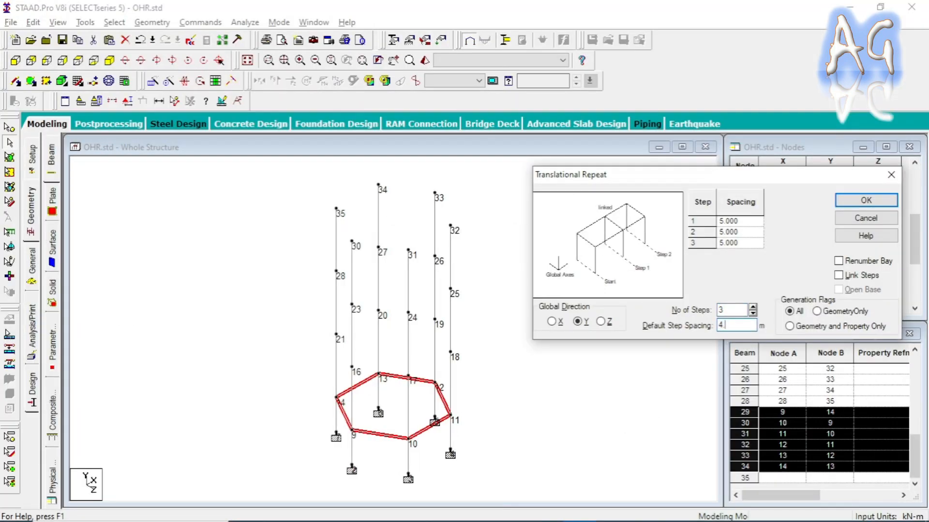
pyautogui.click(864, 202)
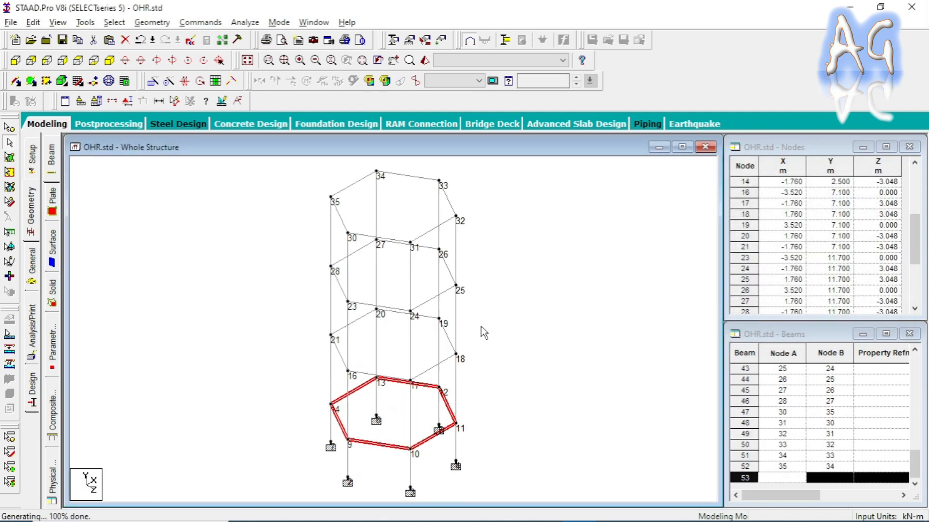
# Check the top ring beam level in the PDF section and delete the six beams of the topmost hexagonal ring in STAAD.Pro.
pyautogui.press('Right')
pyautogui.press('Right')
pyautogui.press('Right')
pyautogui.press('Right')
pyautogui.press('Up')
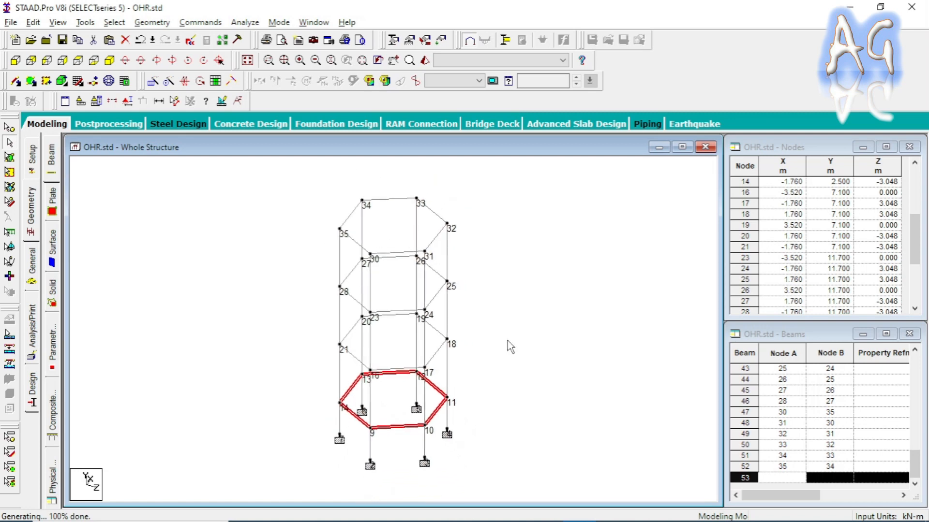
pyautogui.click(507, 340)
pyautogui.click(15, 60)
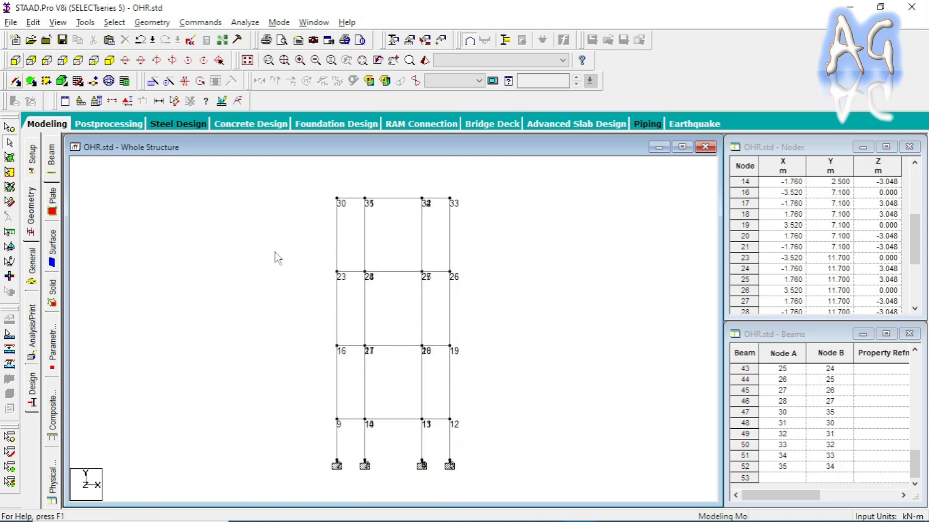
pyautogui.moveTo(409, 283); pyautogui.dragTo(427, 361, button='middle')
pyautogui.moveTo(320, 254); pyautogui.dragTo(523, 286)
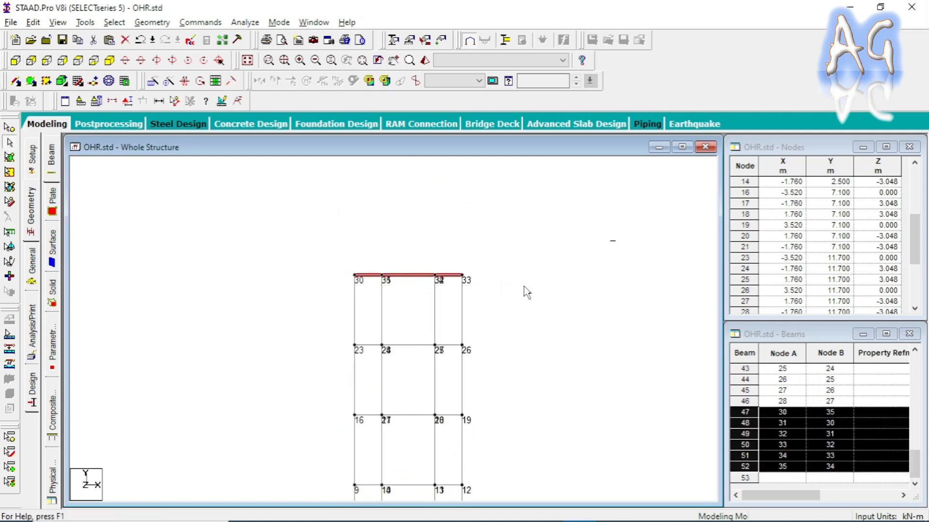
pyautogui.click(109, 60)
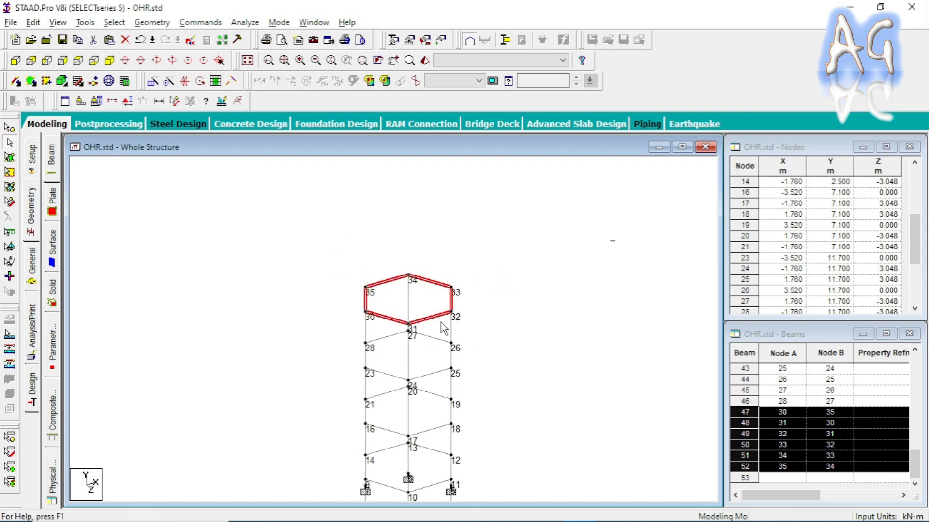
pyautogui.hotkey('alt', 'Tab')
pyautogui.scroll(2, 247, 160)
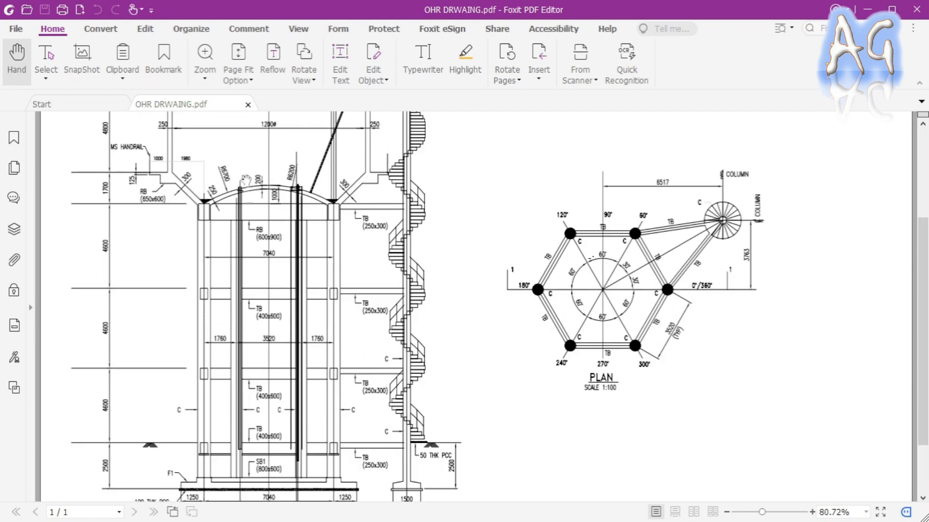
pyautogui.hotkey('alt', 'Tab')
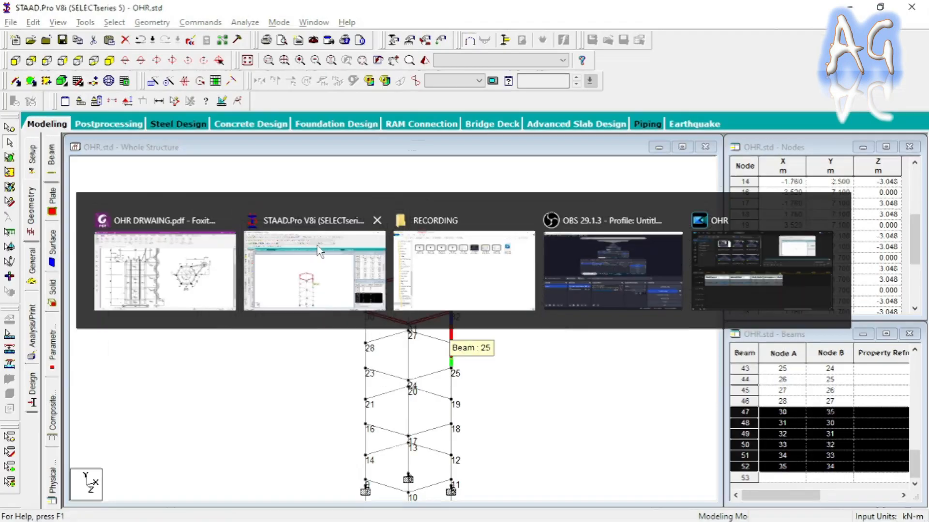
pyautogui.hotkey('alt', 'Tab')
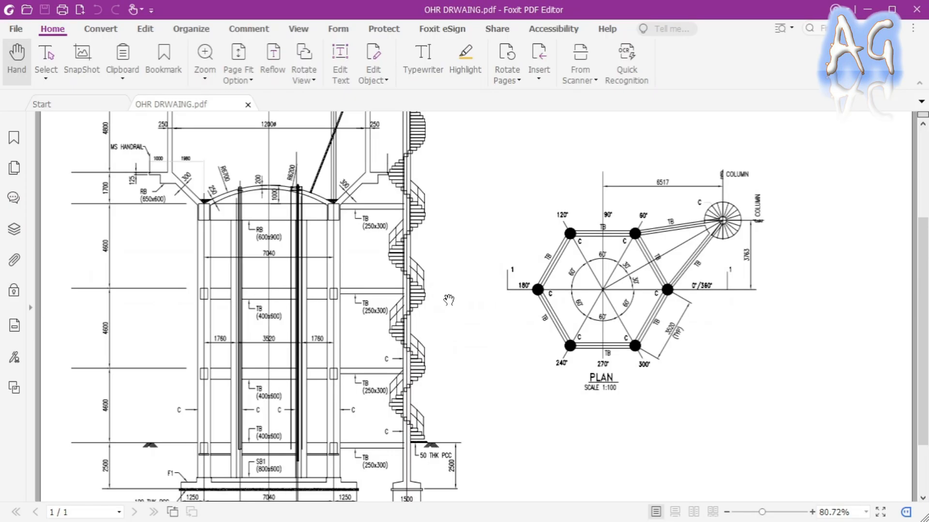
pyautogui.hotkey('alt', 'Tab')
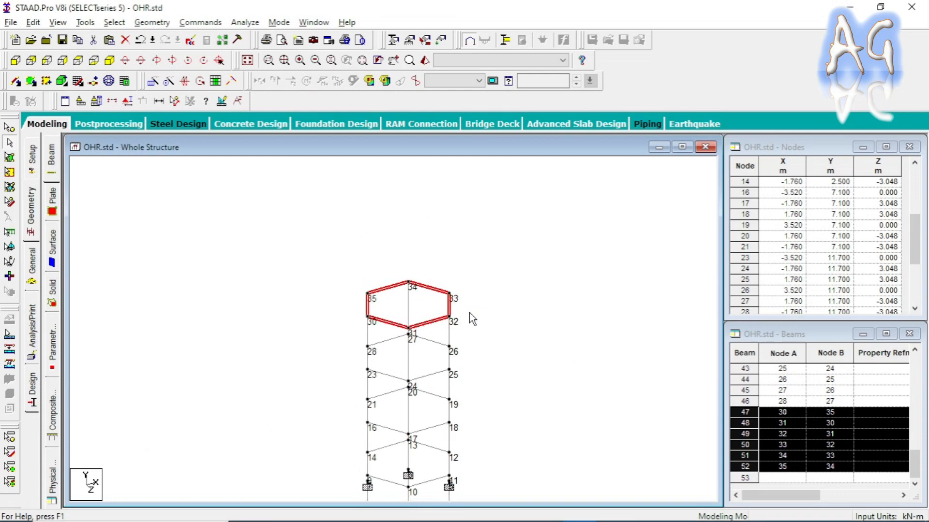
pyautogui.press('Delete')
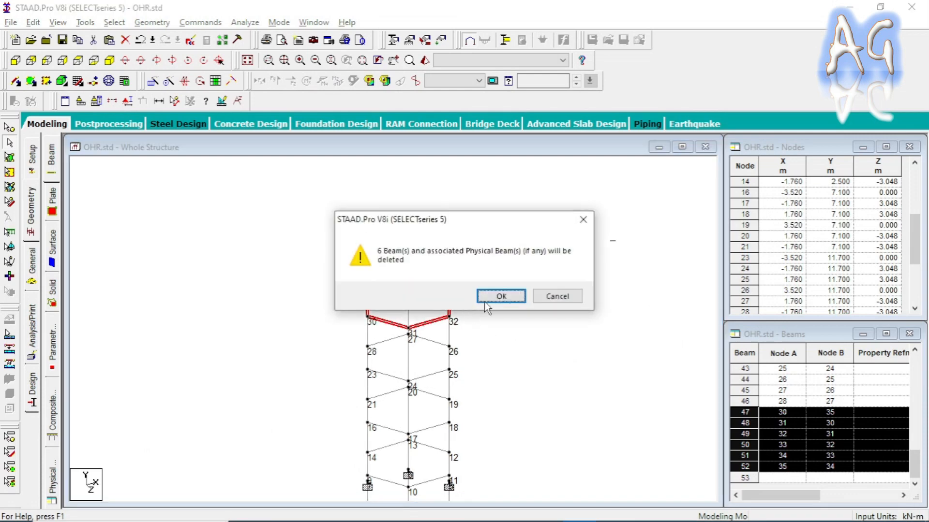
pyautogui.click(516, 299)
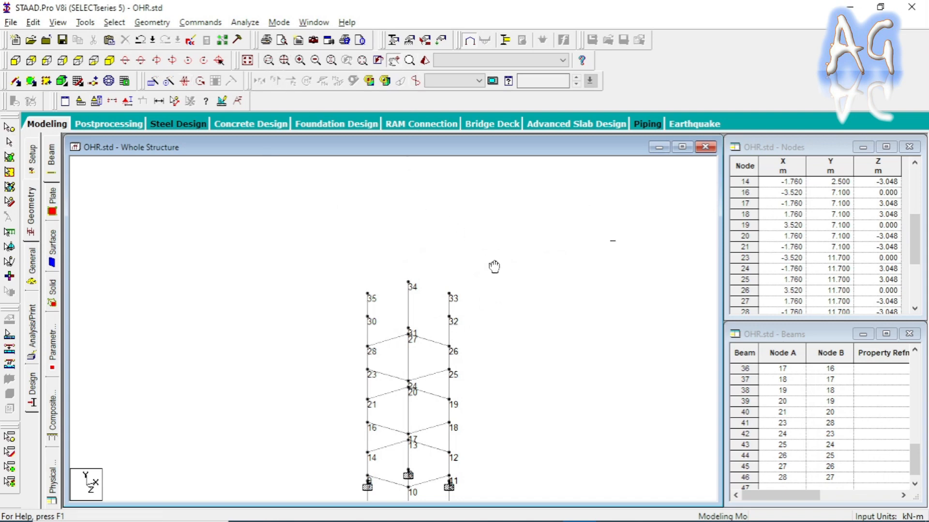
# Inspect the columns and remaining brace rings in the 3D rendered view, then close that view.
pyautogui.moveTo(493, 265); pyautogui.dragTo(457, 181, button='middle')
pyautogui.scroll(-1, 469, 223)
pyautogui.click(425, 61)
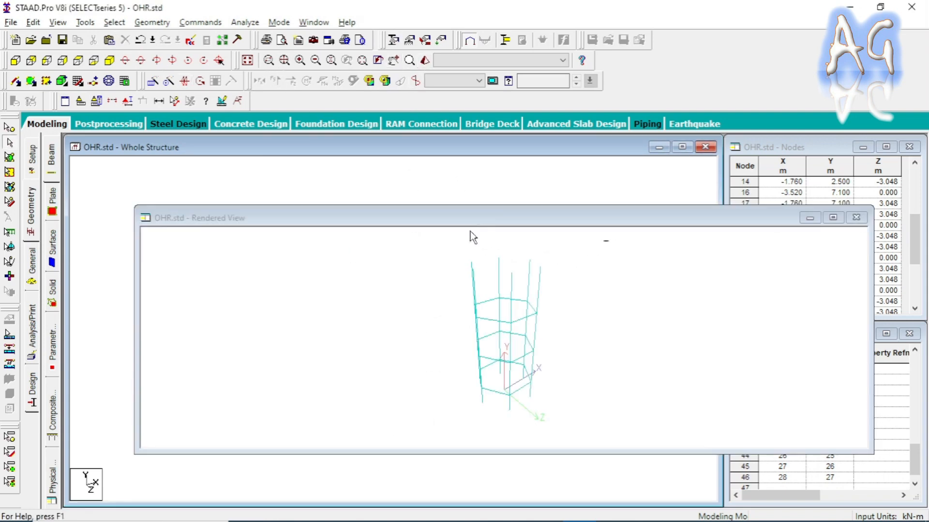
pyautogui.moveTo(523, 345); pyautogui.dragTo(500, 337)
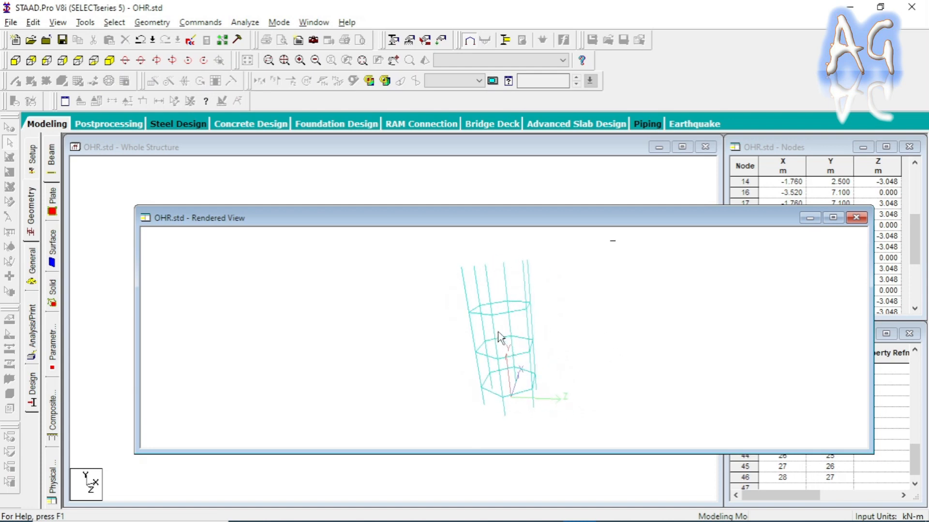
pyautogui.click(865, 218)
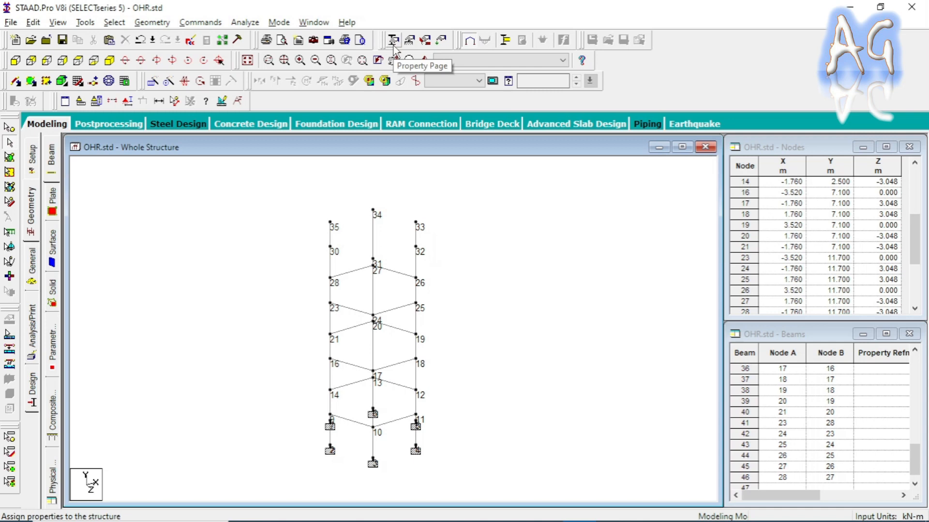
# Select all members parallel to the Y axis in an isometric view and check the columns against the PDF drawing.
pyautogui.click(78, 60)
pyautogui.scroll(-1, 430, 282)
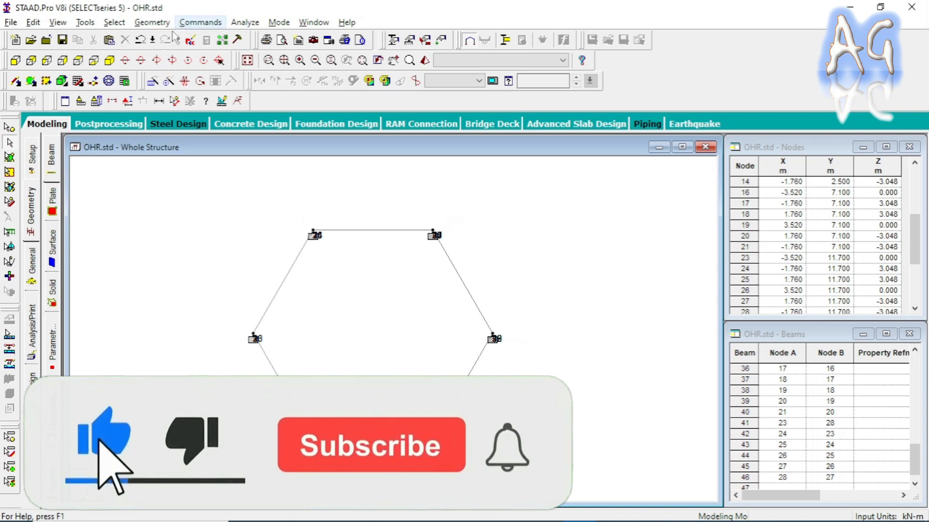
pyautogui.click(109, 61)
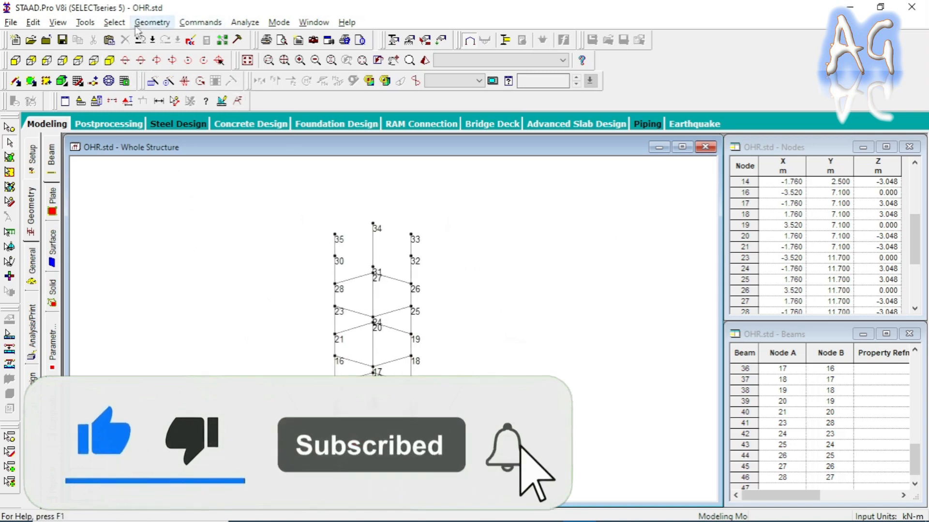
pyautogui.click(118, 23)
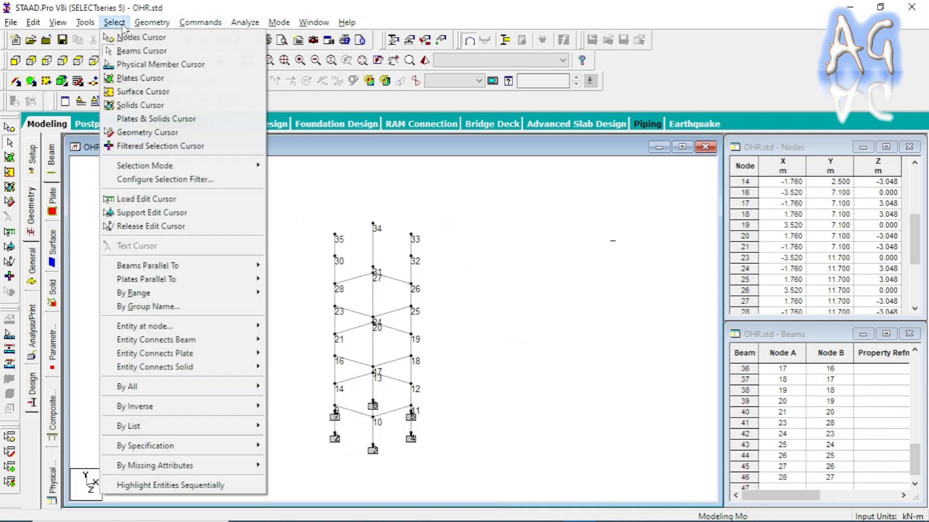
pyautogui.moveTo(241, 271)
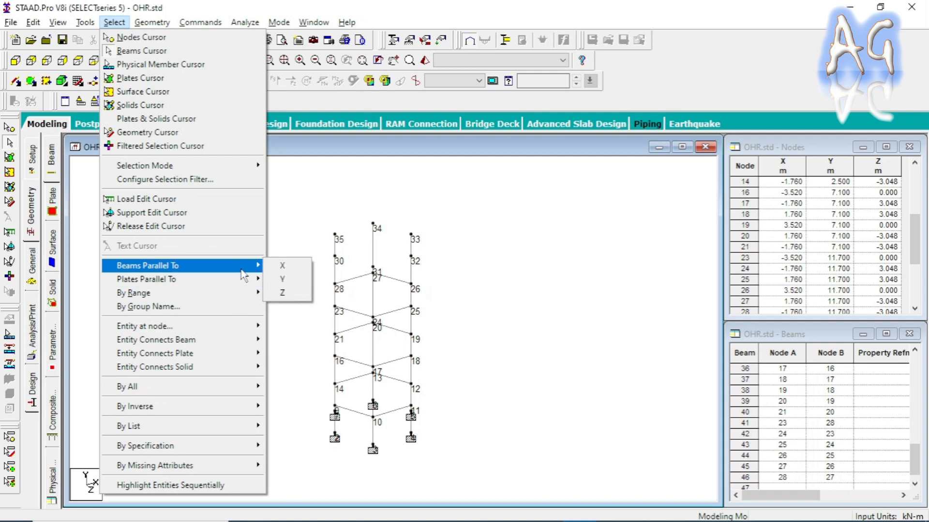
pyautogui.click(285, 279)
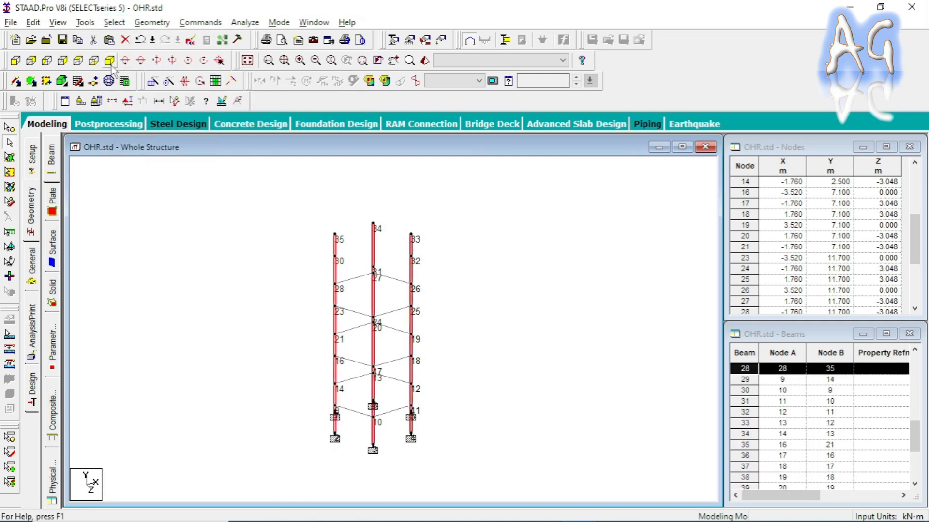
pyautogui.scroll(2, 380, 319)
pyautogui.press('Right')
pyautogui.press('Right')
pyautogui.press('Right')
pyautogui.press('Right')
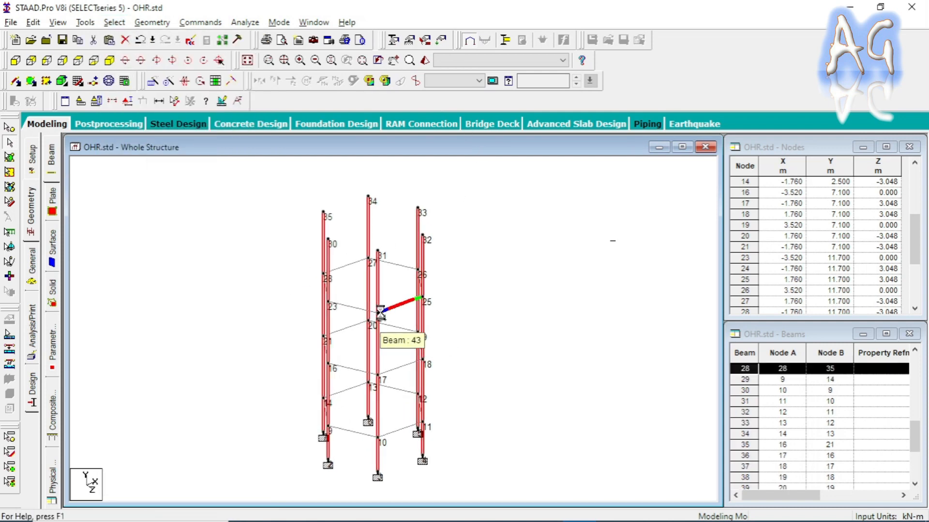
pyautogui.hotkey('alt', 'Tab')
pyautogui.hotkey('alt', 'Tab')
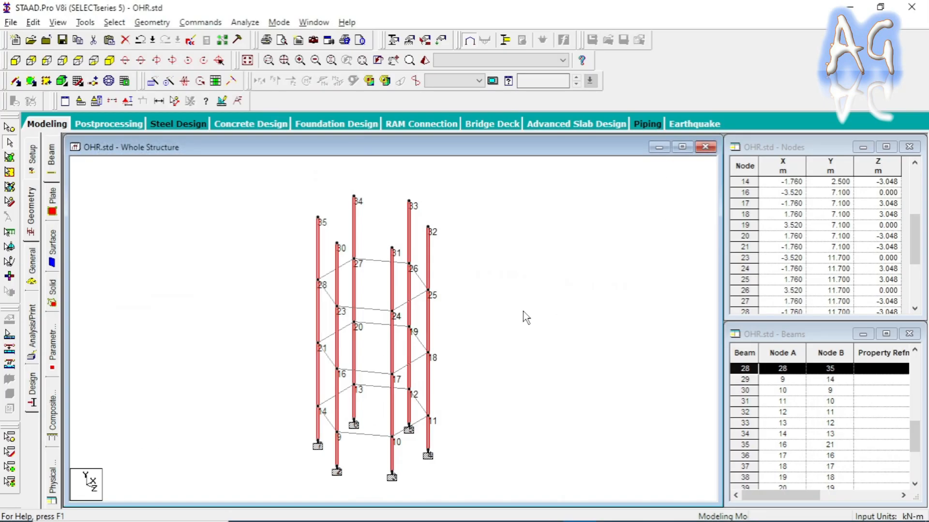
pyautogui.hotkey('alt', 'Tab')
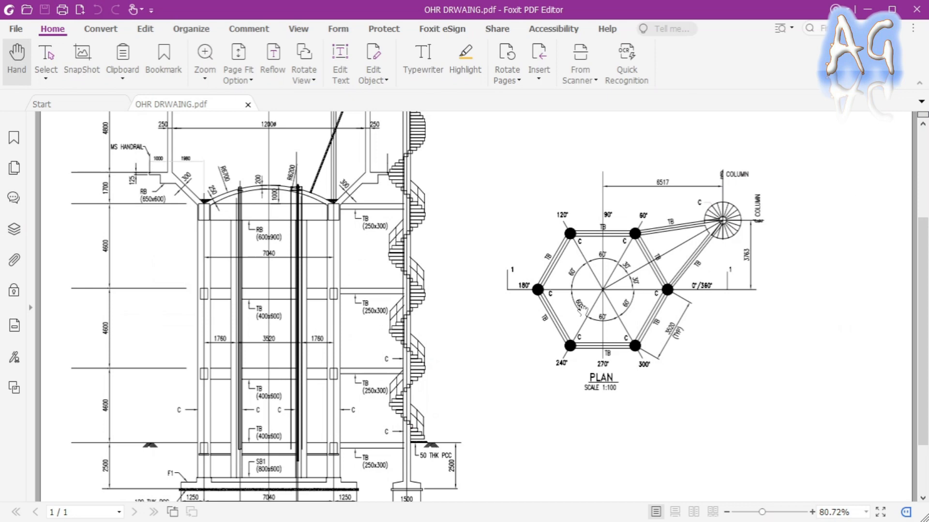
pyautogui.hotkey('alt', 'Tab')
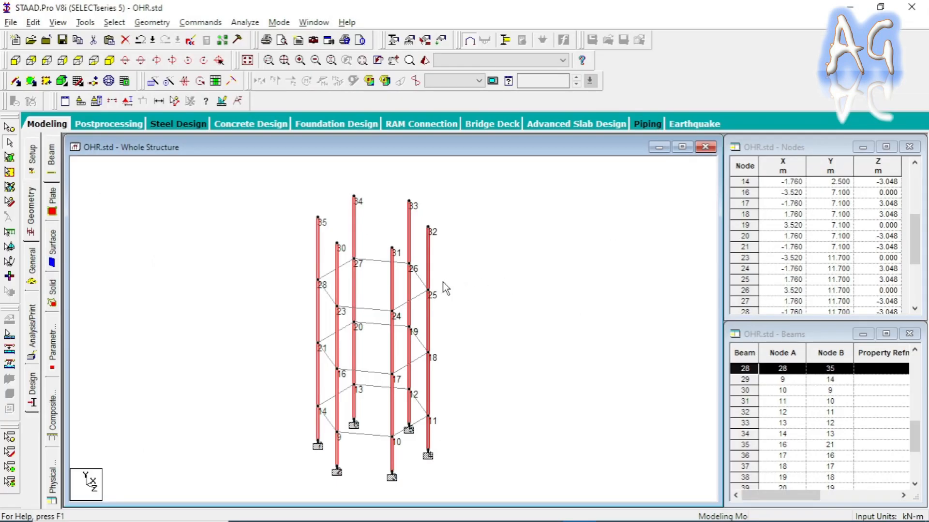
# Define a circular concrete section with YD 0.5 m and assign it to the selected columns.
pyautogui.click(393, 40)
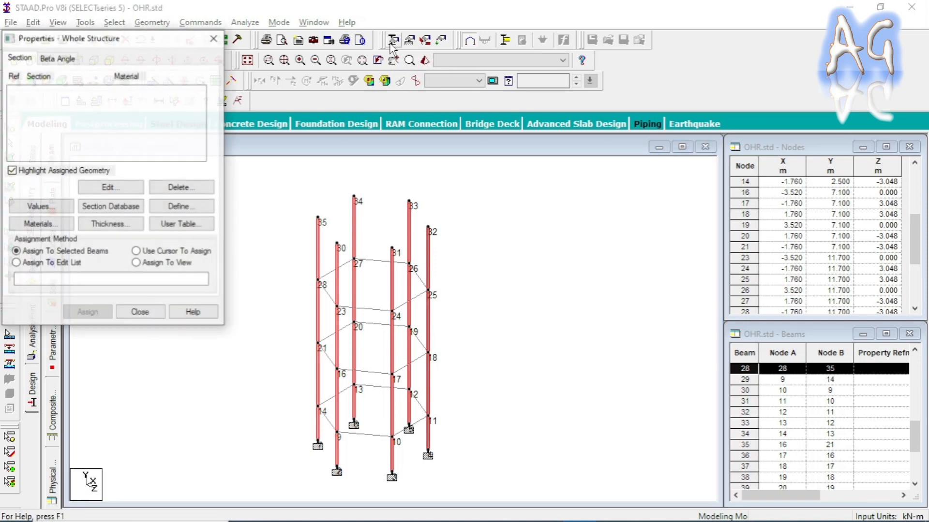
pyautogui.moveTo(151, 11); pyautogui.dragTo(704, 70)
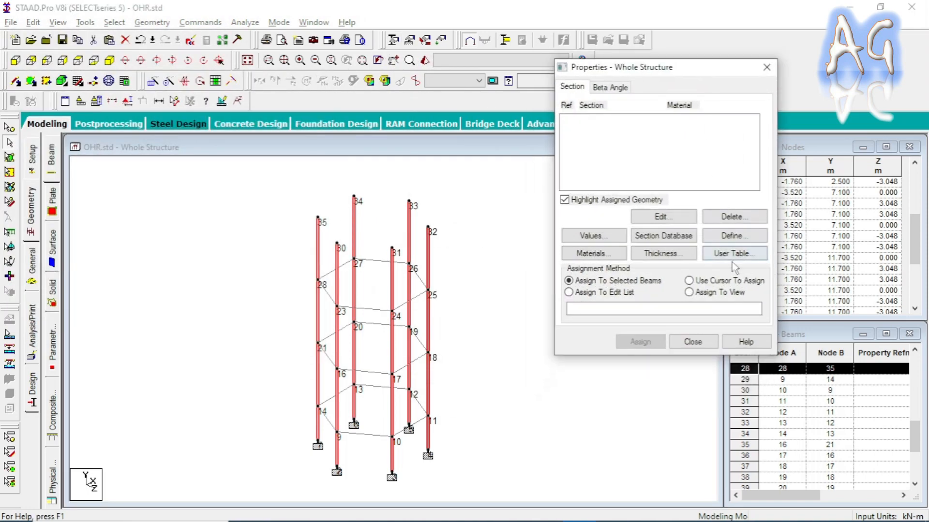
pyautogui.click(729, 237)
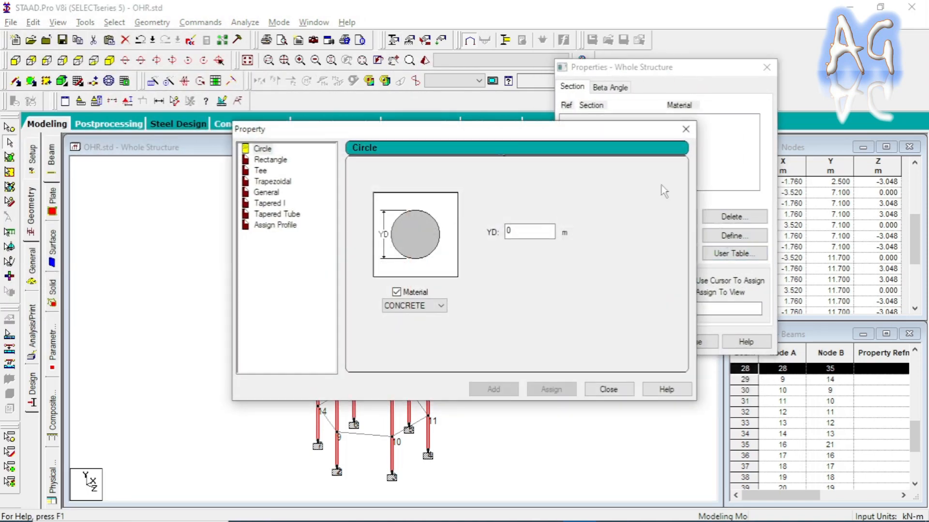
pyautogui.moveTo(323, 137); pyautogui.dragTo(505, 82)
pyautogui.click(445, 98)
pyautogui.click(699, 184)
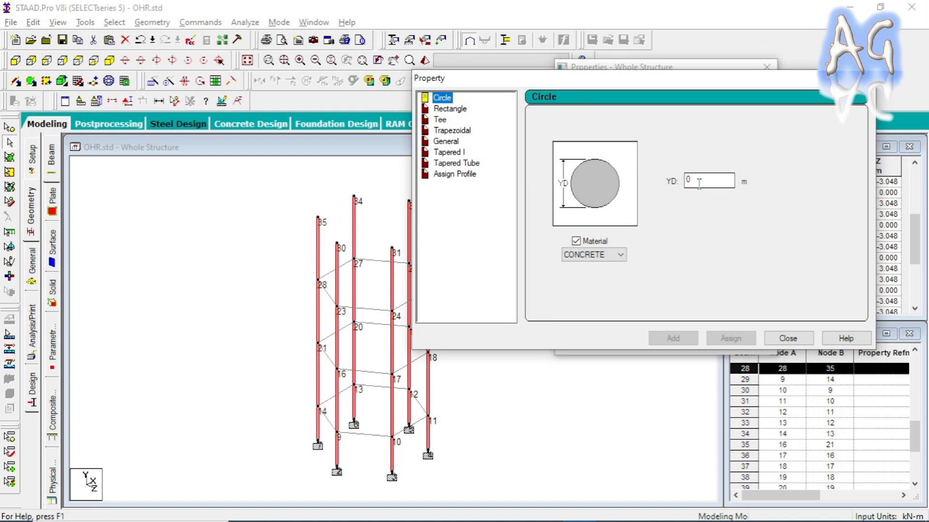
pyautogui.click(709, 186)
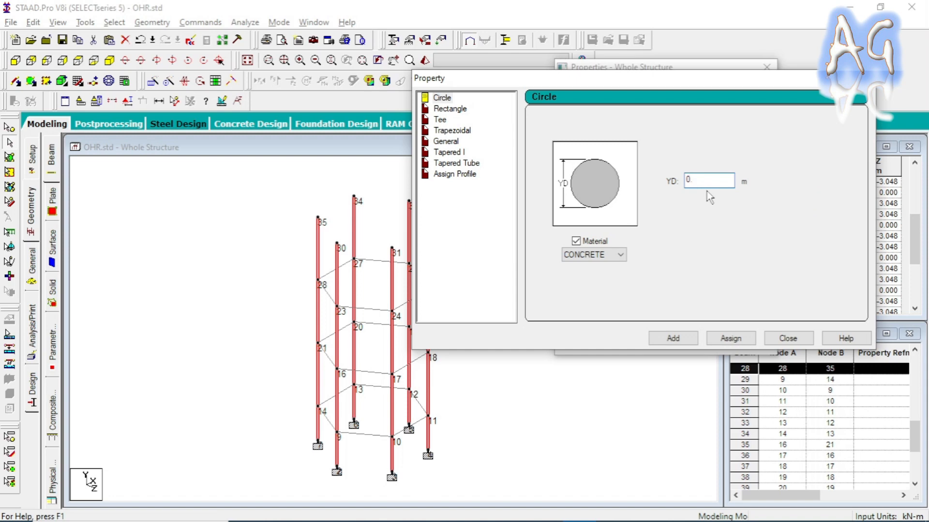
pyautogui.write('.5')
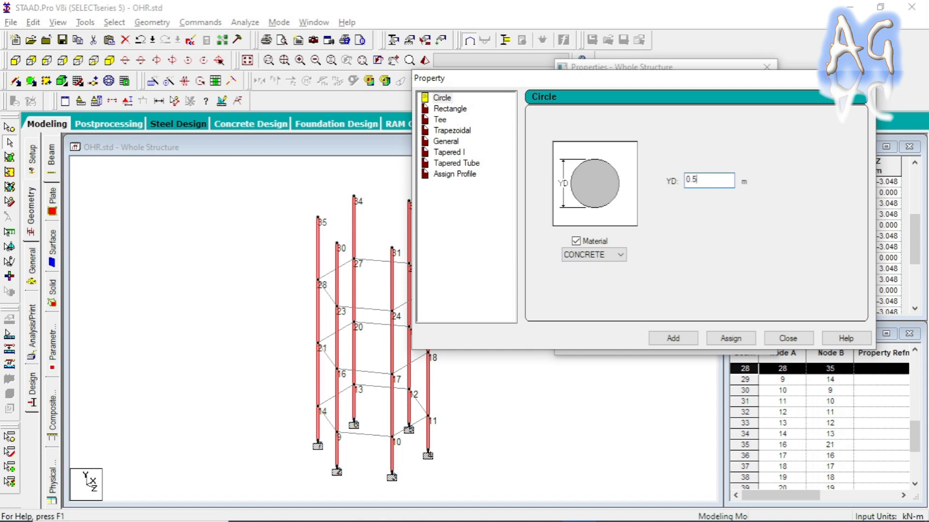
pyautogui.click(730, 338)
pyautogui.click(788, 338)
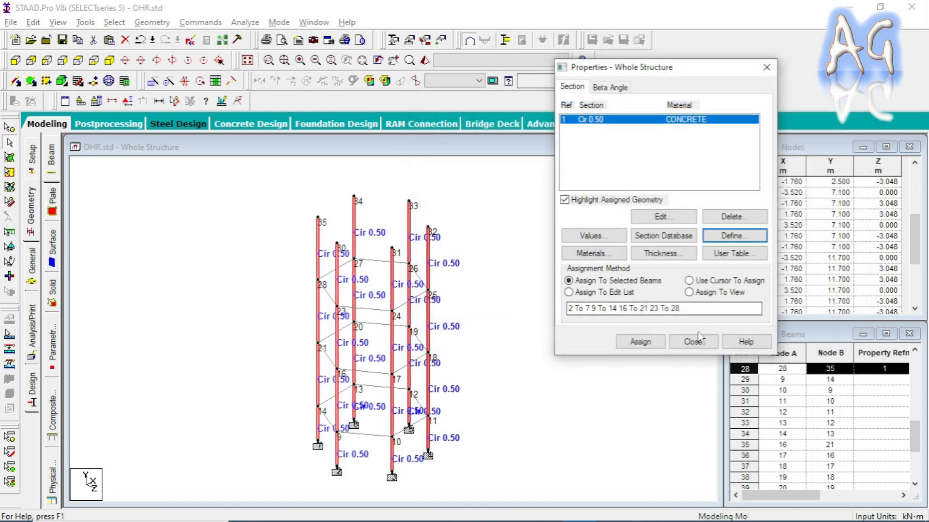
pyautogui.moveTo(653, 67); pyautogui.dragTo(694, 72)
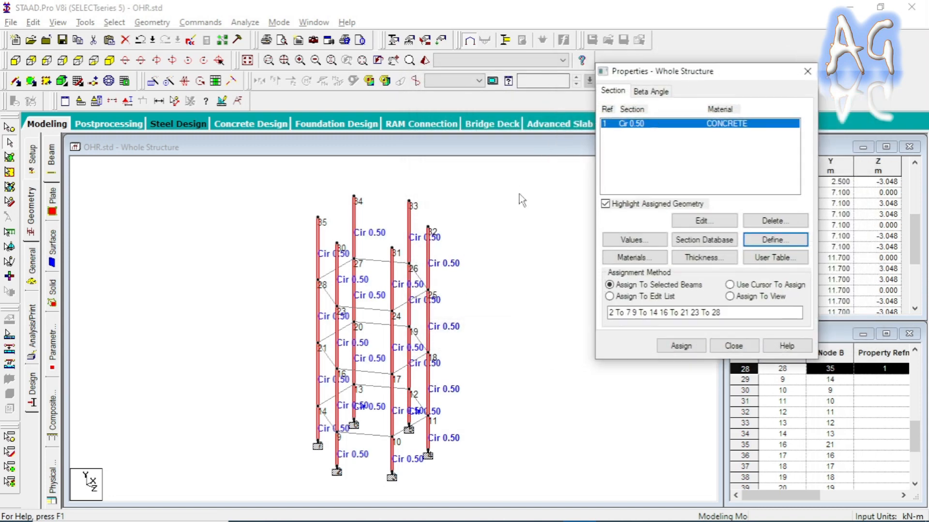
# Clear the column selection and select all members with a missing property.
pyautogui.click(489, 237)
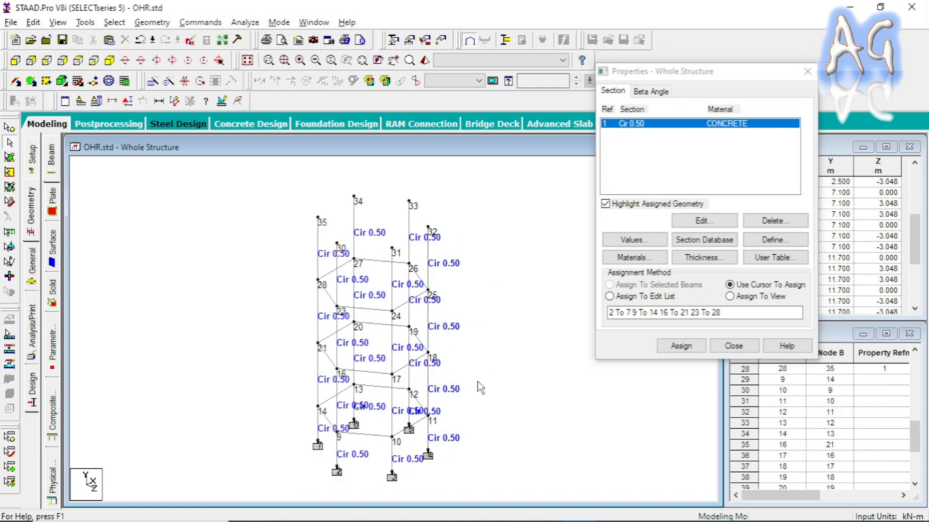
pyautogui.click(114, 23)
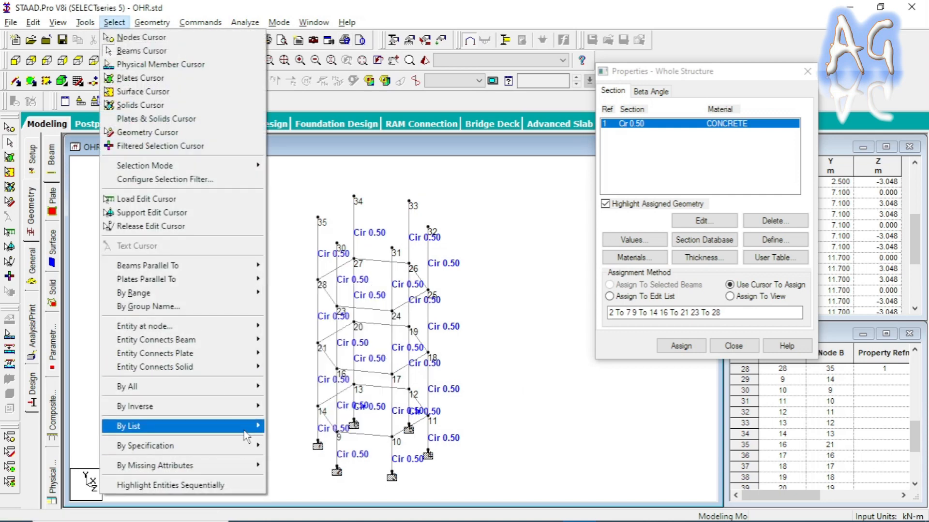
pyautogui.moveTo(244, 432)
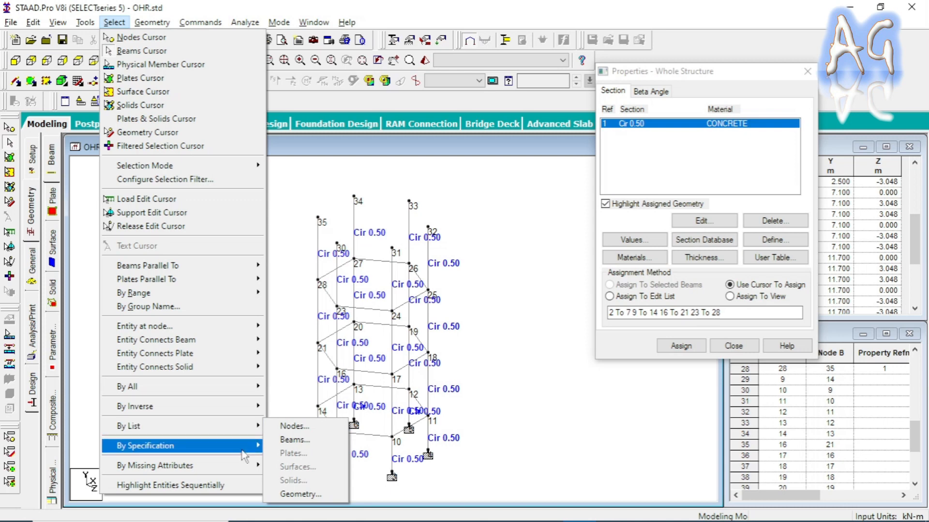
pyautogui.moveTo(244, 454)
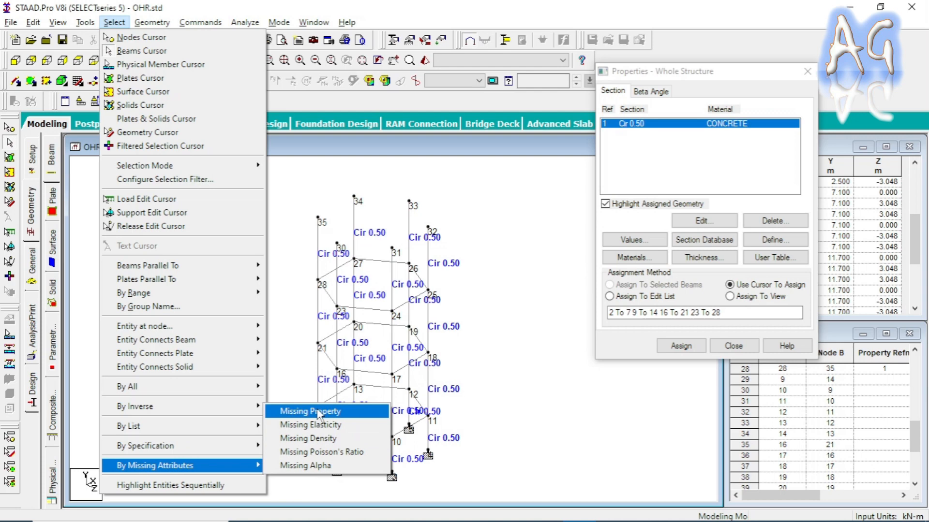
pyautogui.click(334, 416)
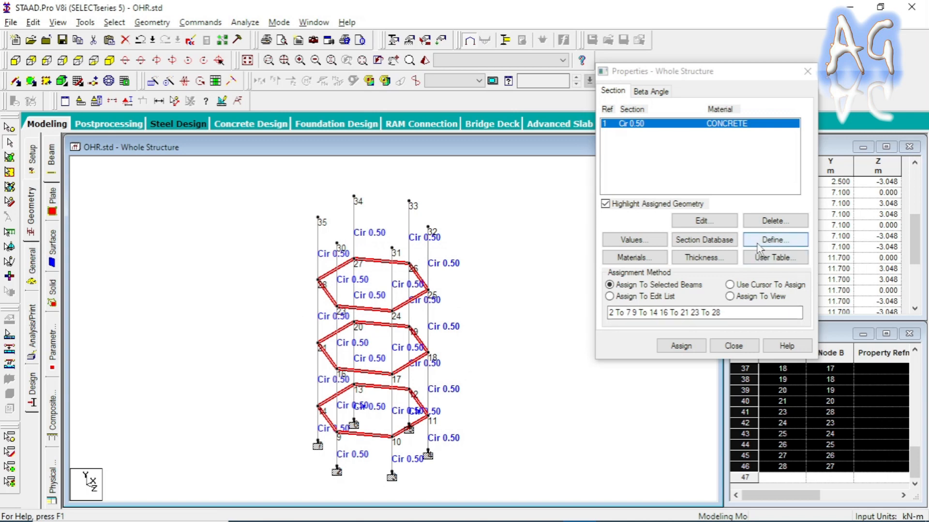
# Define a rectangular concrete section with YD 0.6 m and ZD 0.4 m and assign it to the selected brace members.
pyautogui.click(775, 240)
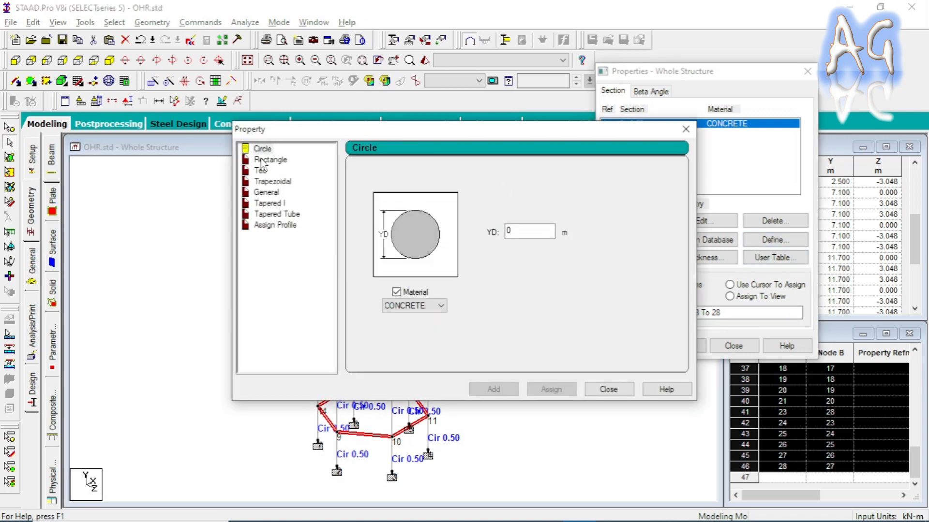
pyautogui.click(262, 160)
pyautogui.click(541, 223)
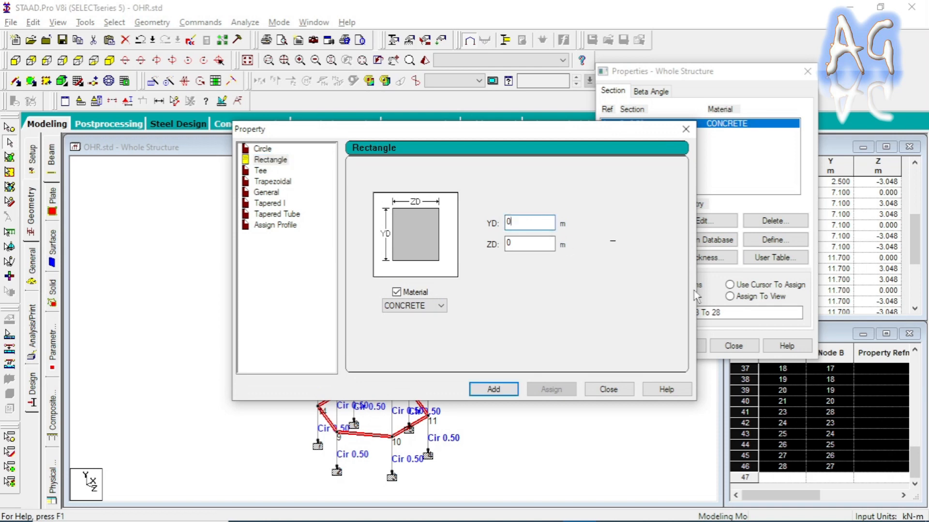
pyautogui.hotkey('alt', 'Tab')
pyautogui.click(518, 222)
pyautogui.write('.')
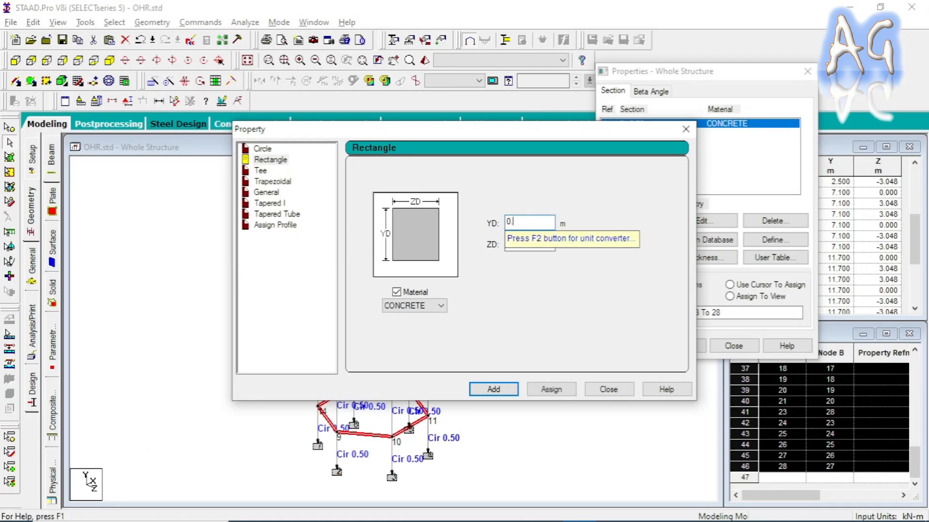
pyautogui.write('6')
pyautogui.click(536, 242)
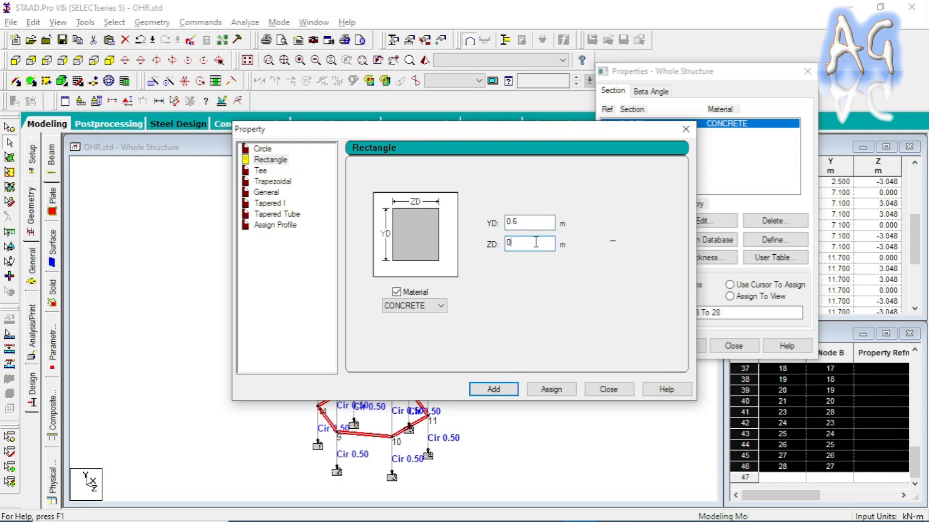
pyautogui.write('.4')
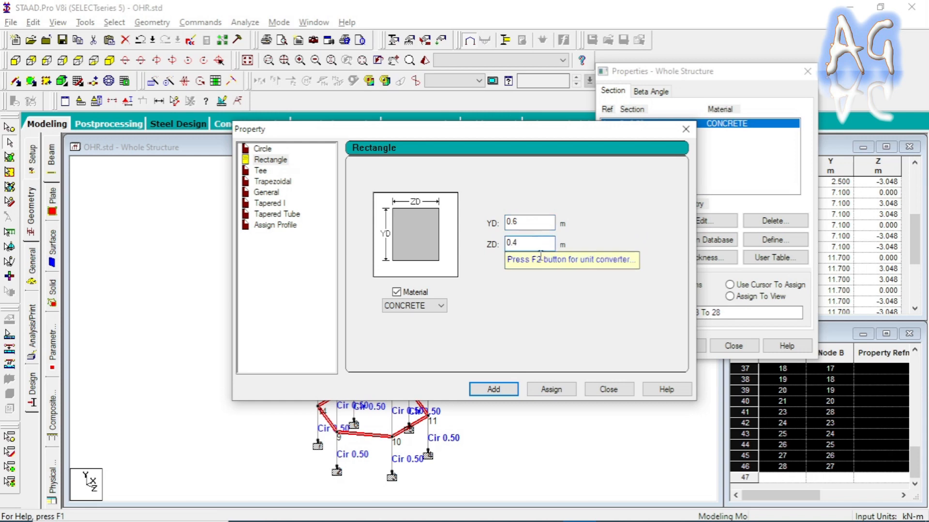
pyautogui.click(550, 390)
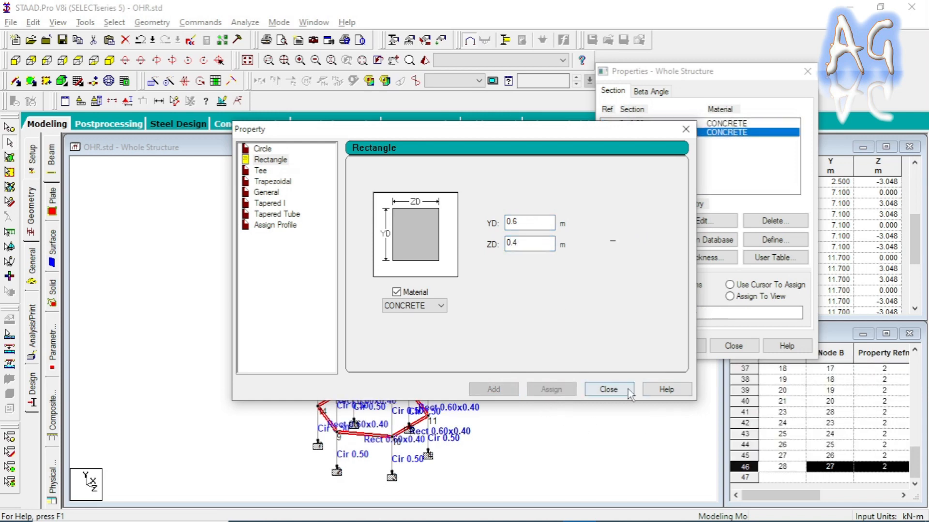
pyautogui.click(627, 389)
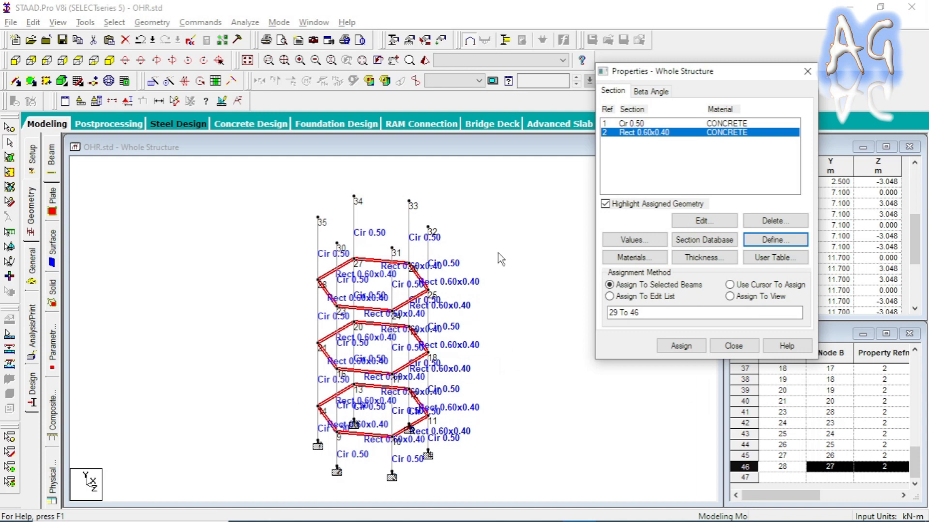
pyautogui.click(729, 346)
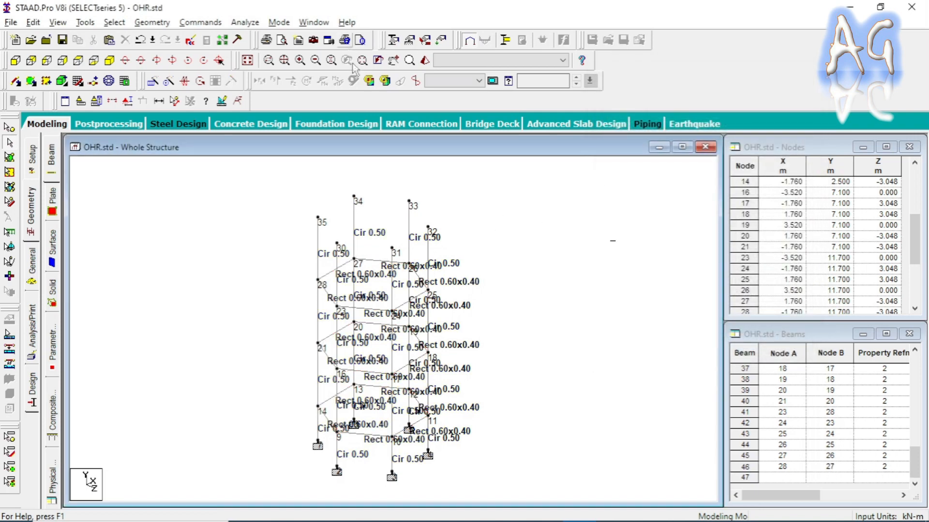
# Inspect the frame with its assigned column and brace sections in the 3D rendered view, then close that view.
pyautogui.moveTo(548, 363); pyautogui.dragTo(537, 423)
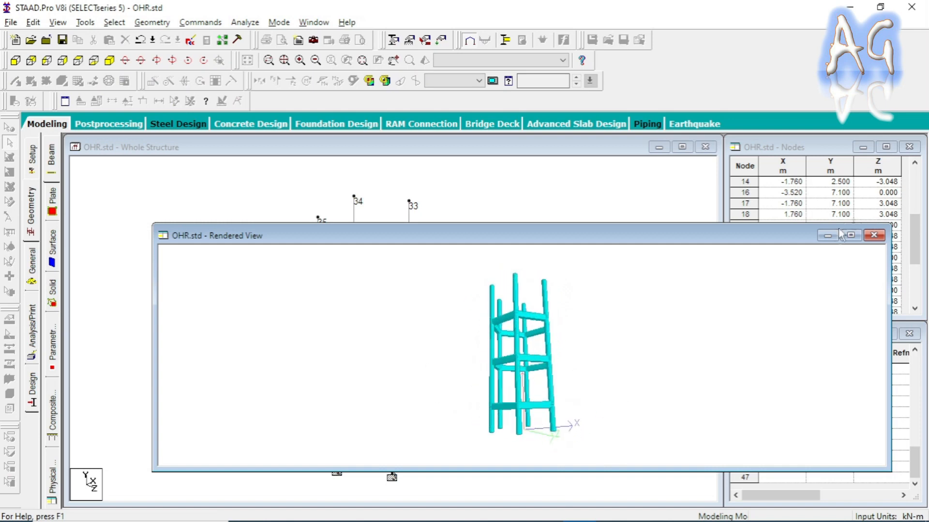
pyautogui.click(873, 236)
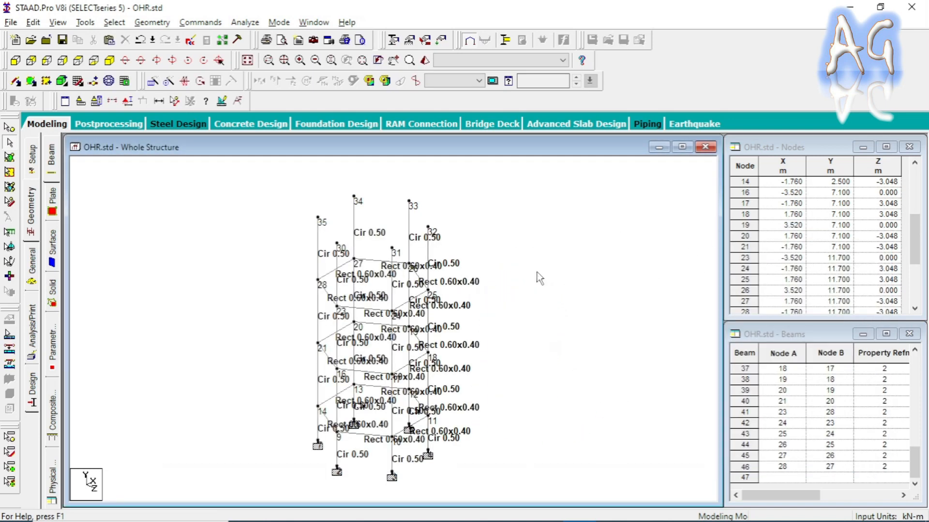
pyautogui.scroll(-2, 546, 305)
pyautogui.moveTo(548, 310); pyautogui.dragTo(544, 289, button='middle')
pyautogui.scroll(2, 544, 289)
pyautogui.scroll(1, 542, 284)
pyautogui.scroll(-1, 542, 284)
pyautogui.scroll(-1, 522, 259)
pyautogui.scroll(1, 522, 258)
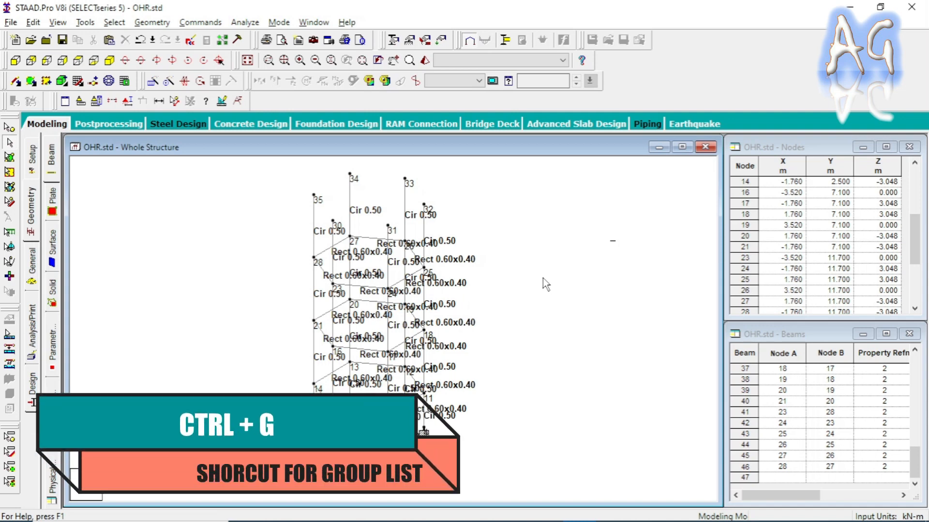
# Create a group named C1 of type Beam.
pyautogui.hotkey('ctrl', 'g')
pyautogui.moveTo(460, 224); pyautogui.dragTo(658, 239)
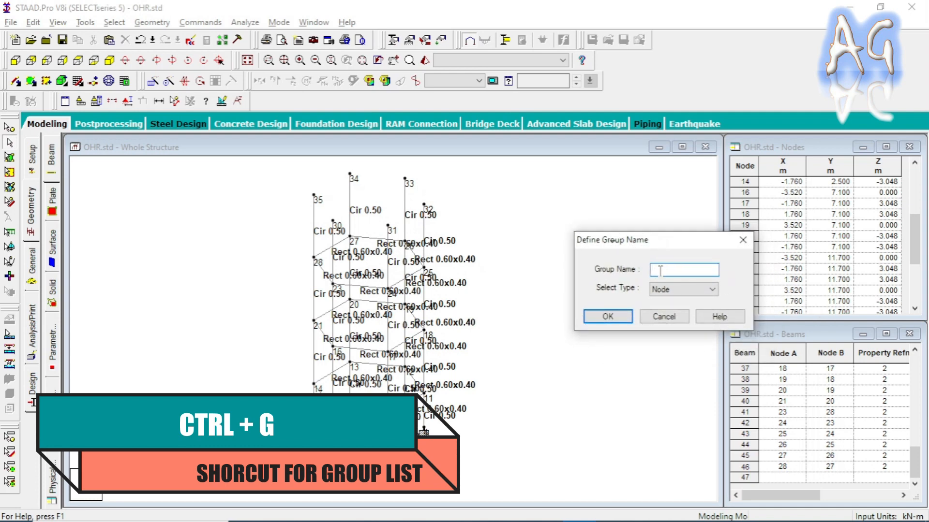
pyautogui.write('C1')
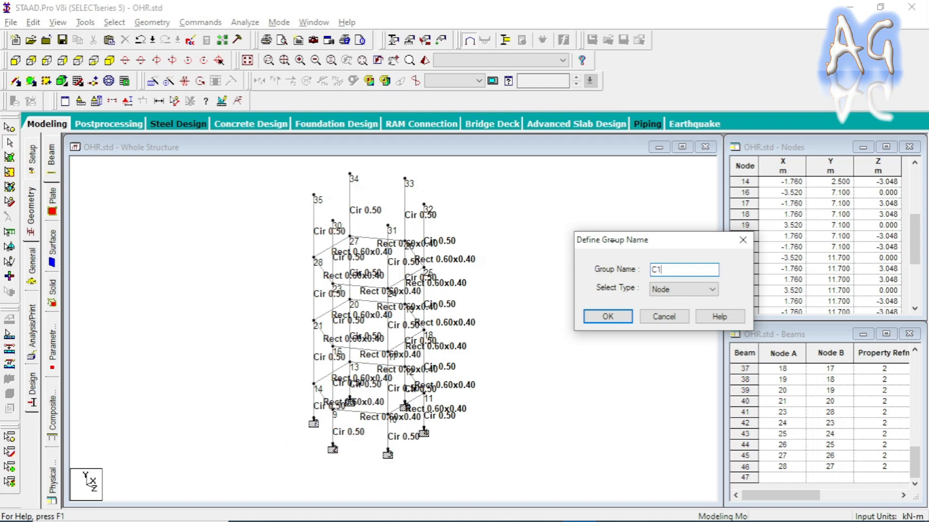
pyautogui.click(671, 290)
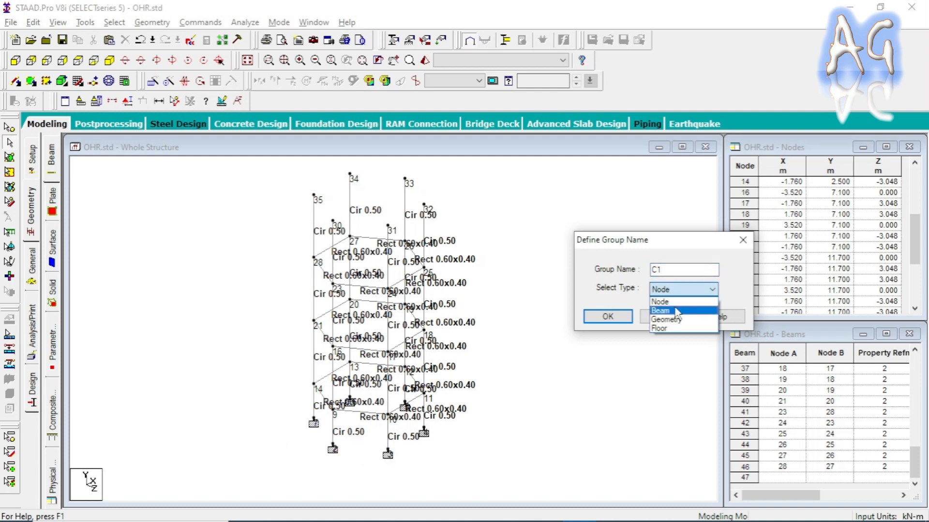
pyautogui.click(676, 311)
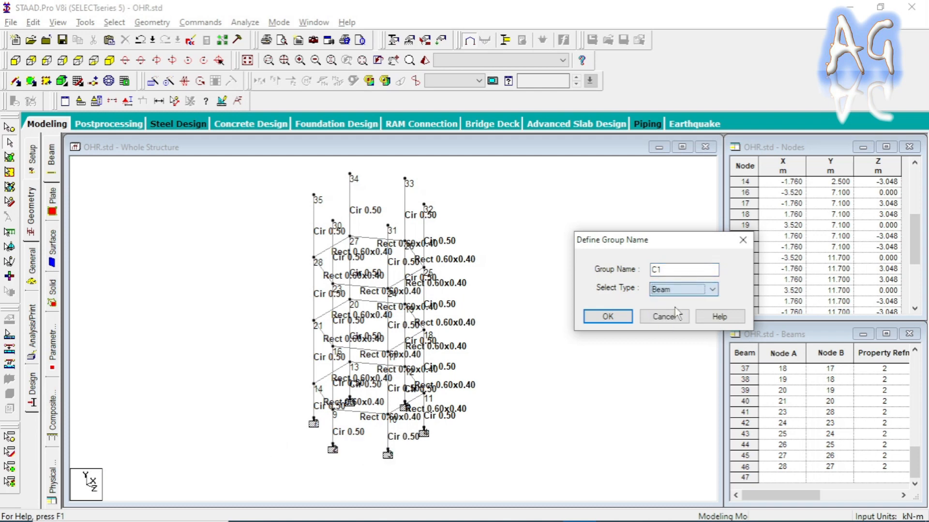
pyautogui.click(608, 316)
# Select all members with the Cir 0.50 property and associate the selected geometry with group C1.
pyautogui.click(546, 251)
pyautogui.moveTo(504, 291); pyautogui.dragTo(561, 312, button='middle')
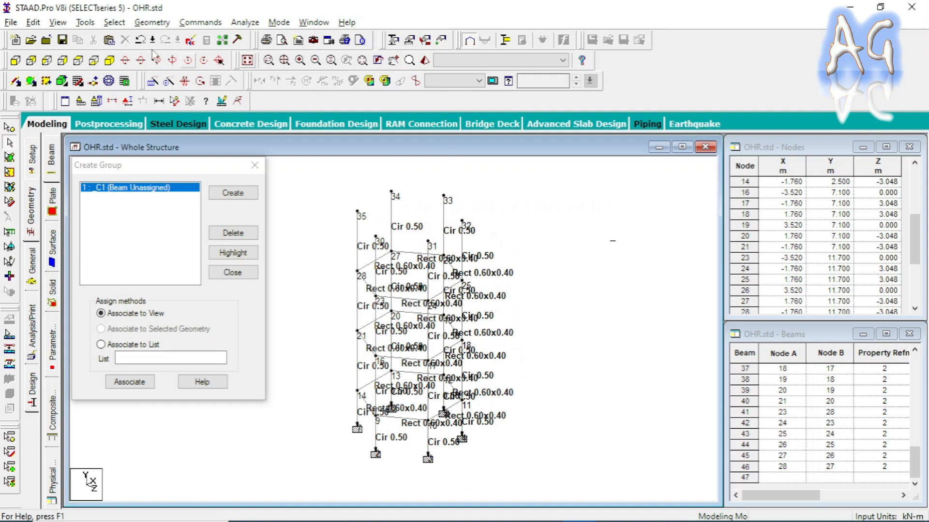
pyautogui.click(112, 23)
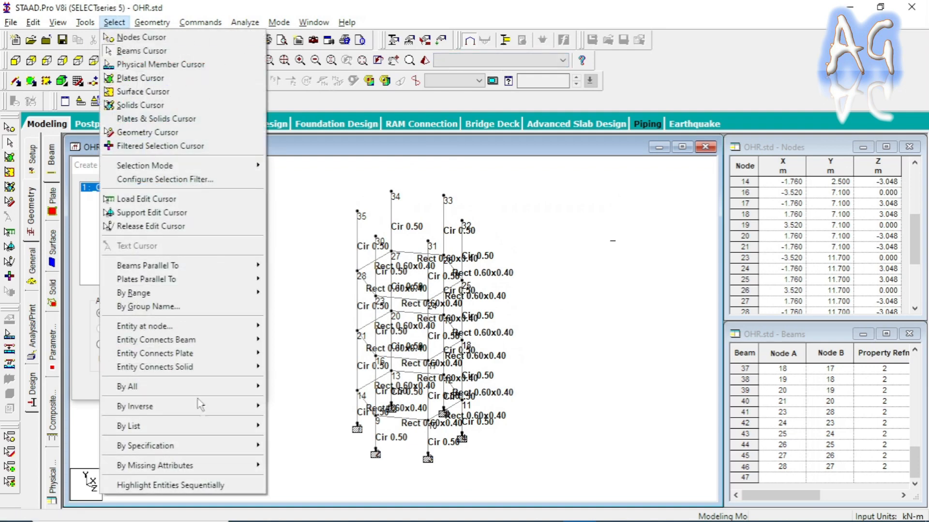
pyautogui.moveTo(197, 347)
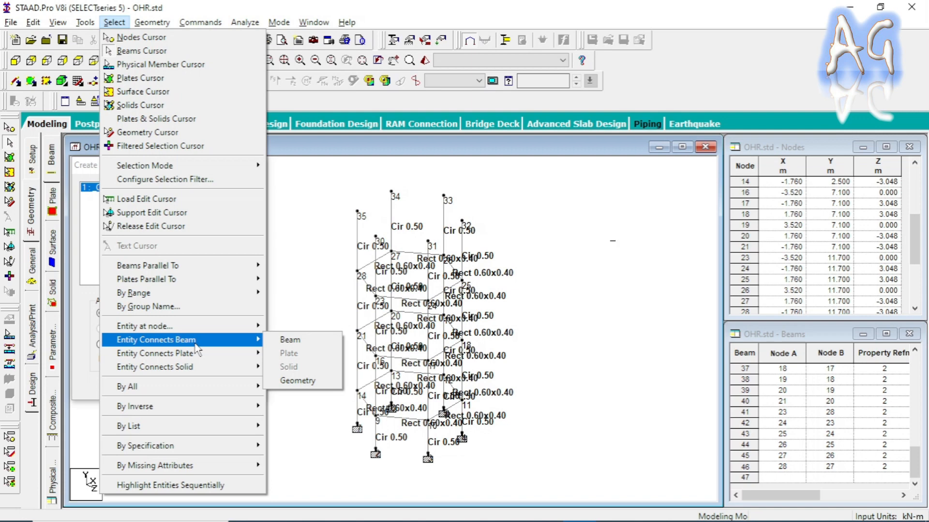
pyautogui.moveTo(217, 444)
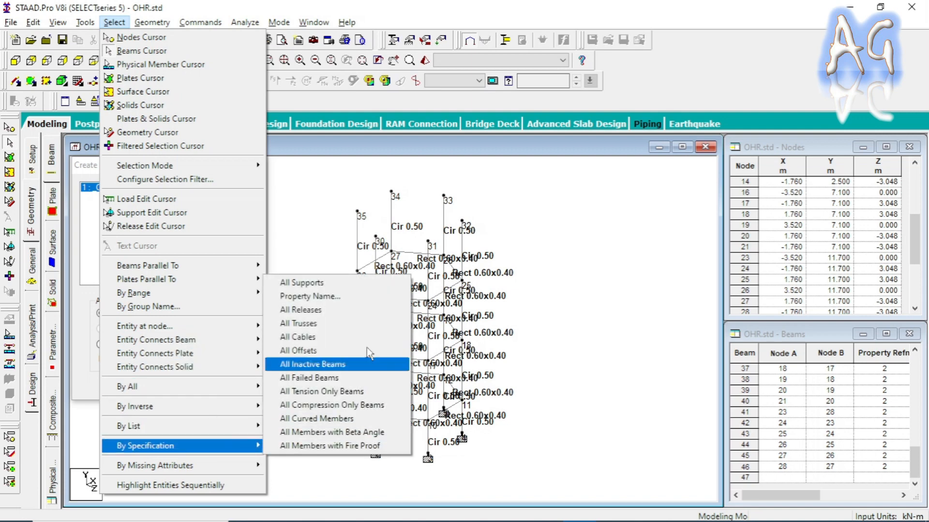
pyautogui.click(357, 297)
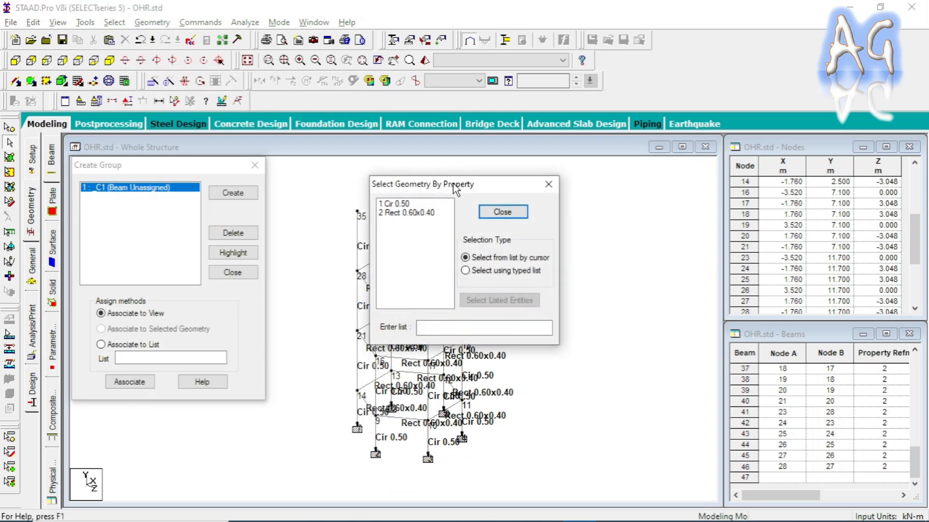
pyautogui.moveTo(456, 189); pyautogui.dragTo(619, 174)
pyautogui.click(559, 184)
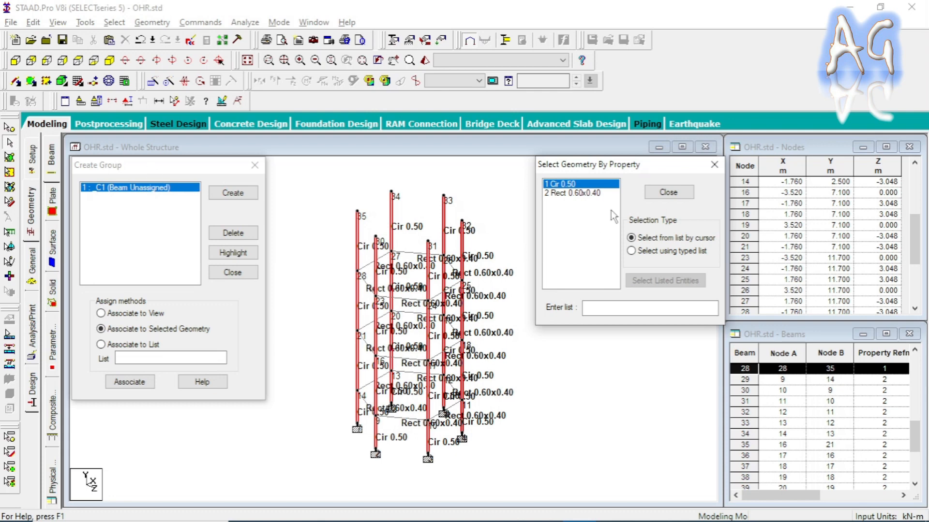
pyautogui.click(668, 192)
pyautogui.moveTo(191, 164); pyautogui.dragTo(198, 158)
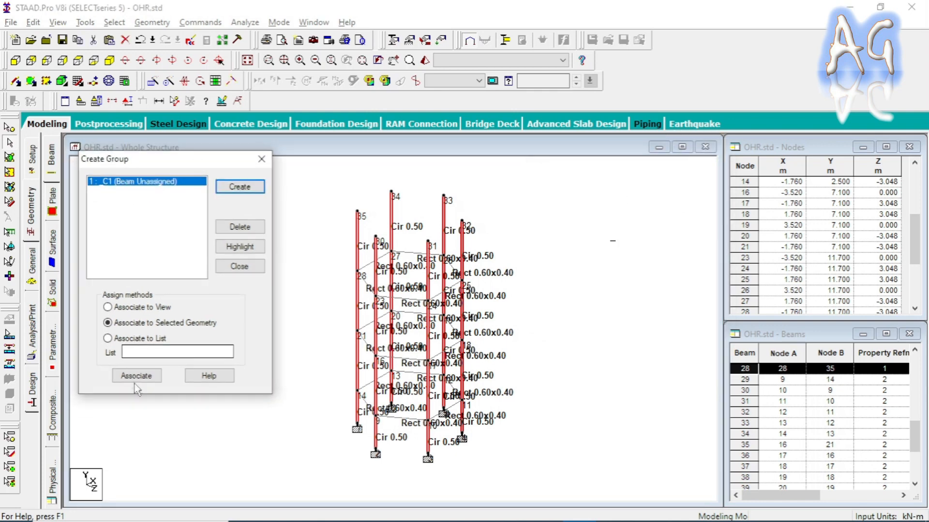
pyautogui.click(137, 375)
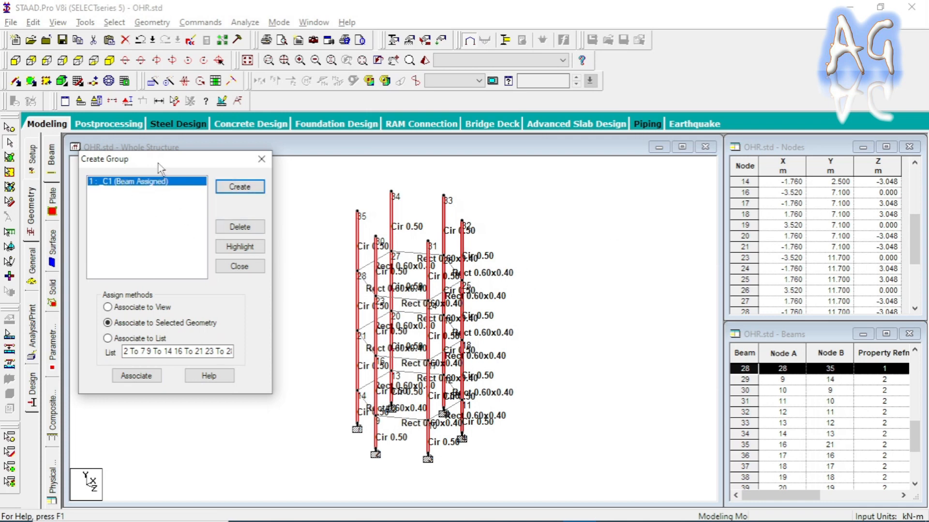
pyautogui.moveTo(159, 163); pyautogui.dragTo(154, 175)
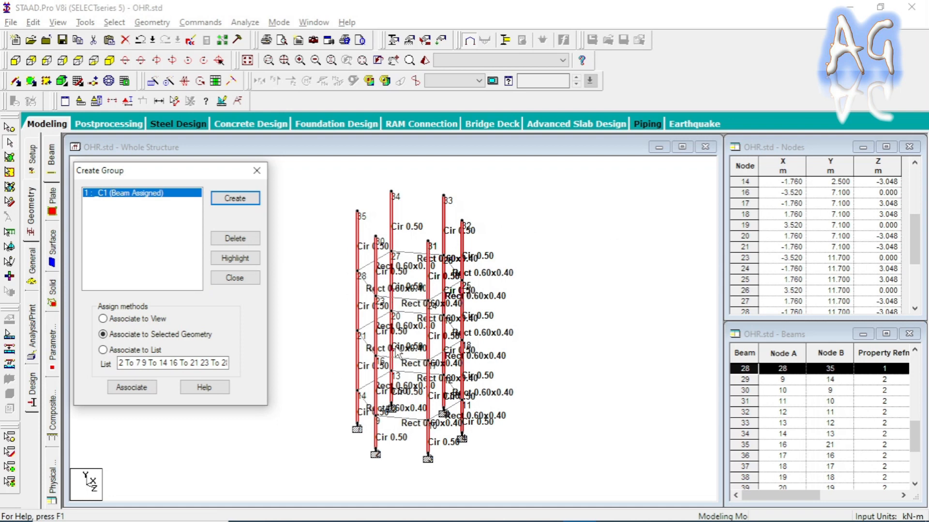
# Create a second group named TB of type Beam.
pyautogui.click(233, 203)
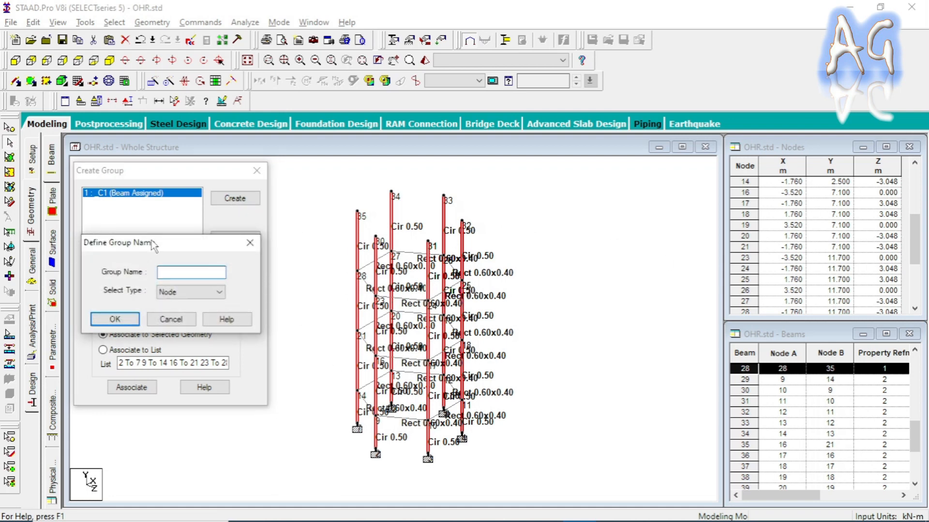
pyautogui.moveTo(149, 243); pyautogui.dragTo(215, 236)
pyautogui.write('TB')
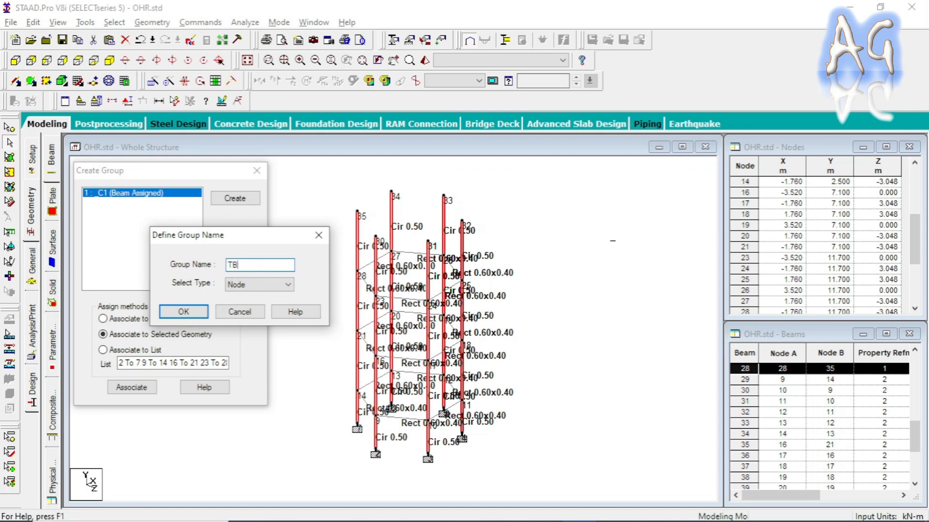
pyautogui.click(261, 286)
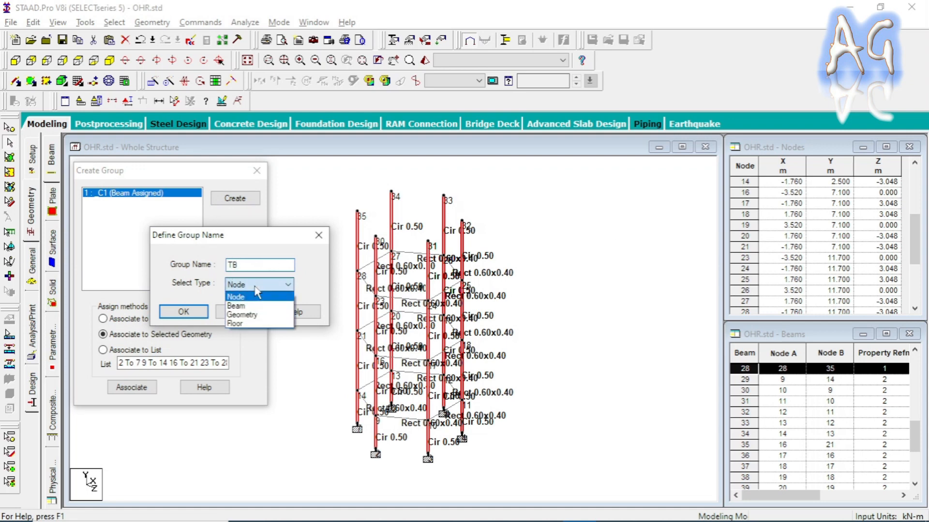
pyautogui.click(253, 306)
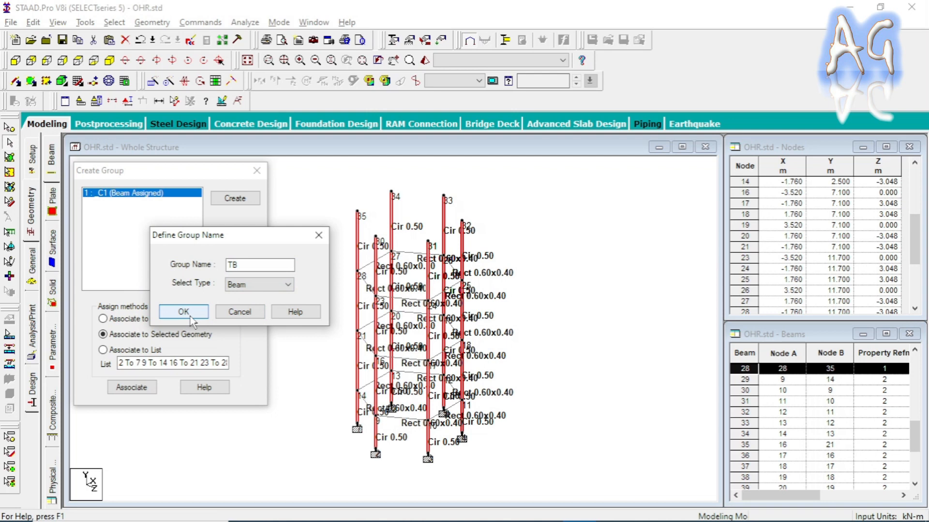
pyautogui.click(184, 312)
pyautogui.moveTo(180, 180); pyautogui.dragTo(688, 192)
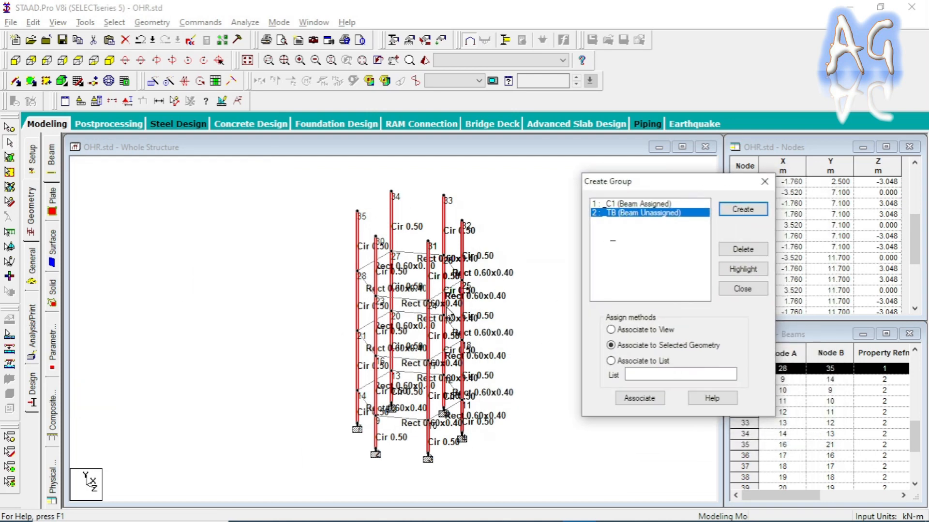
# Invert the beam selection to pick the brace ring members and associate them with group TB.
pyautogui.click(270, 7)
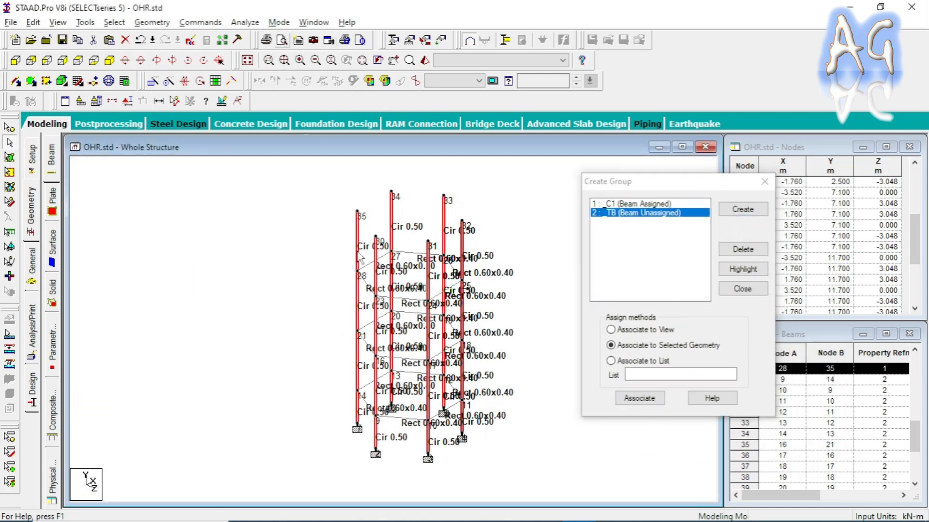
pyautogui.click(113, 24)
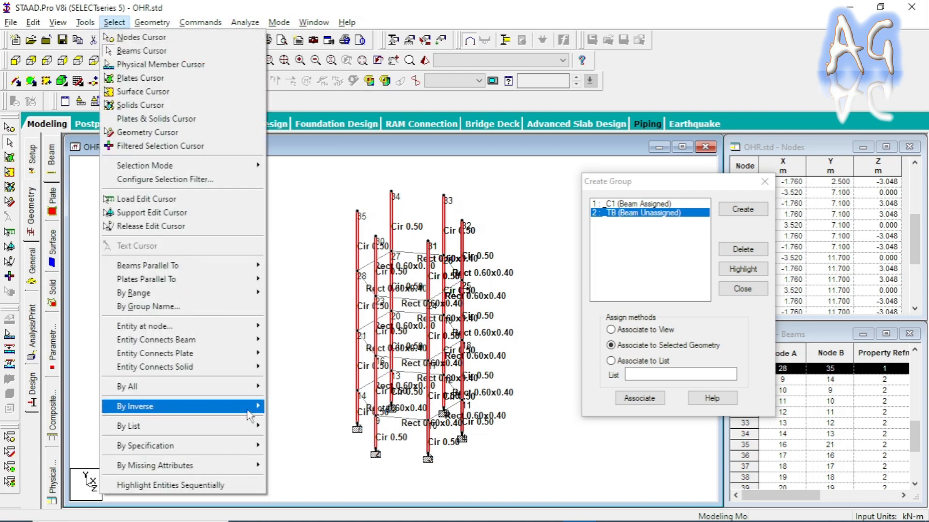
pyautogui.moveTo(250, 416)
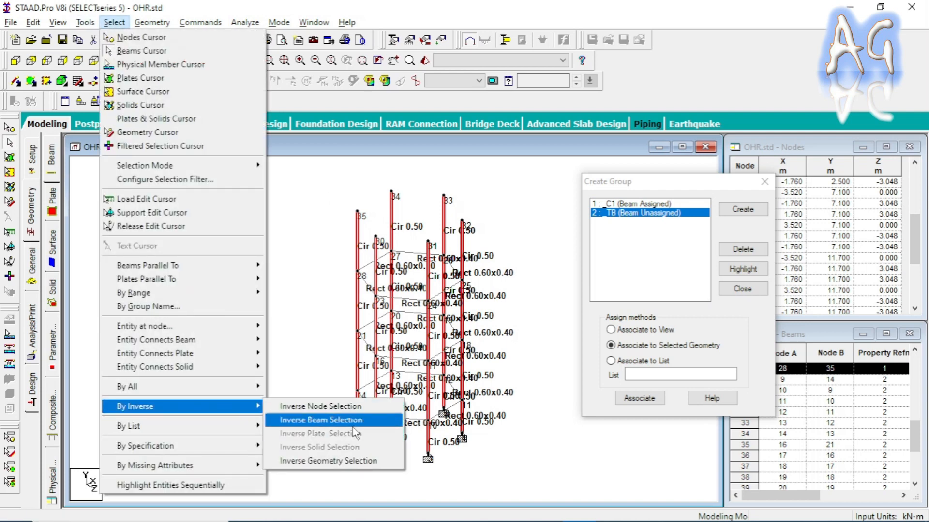
pyautogui.click(290, 420)
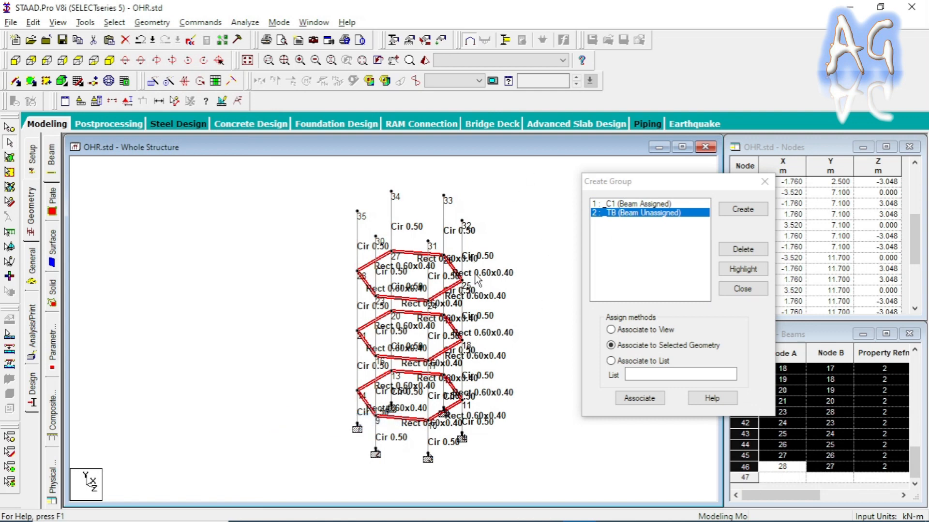
pyautogui.click(644, 184)
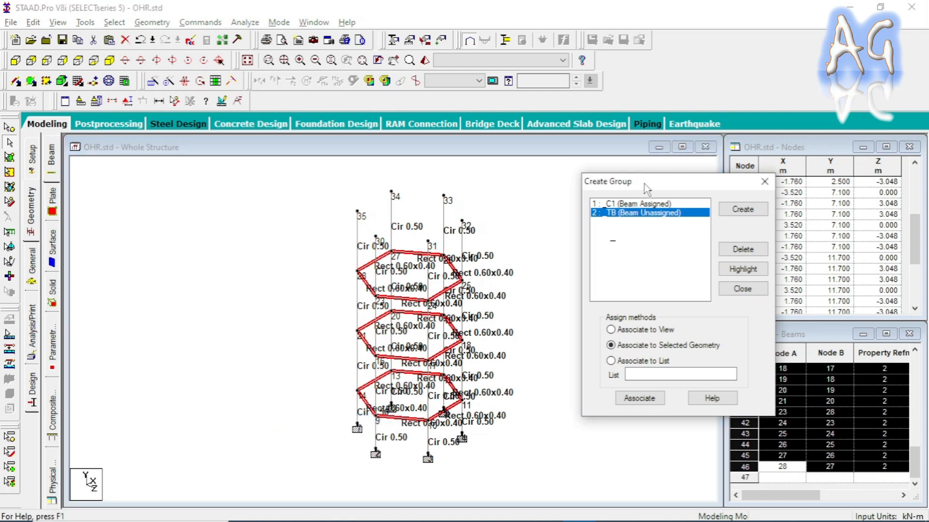
pyautogui.click(639, 398)
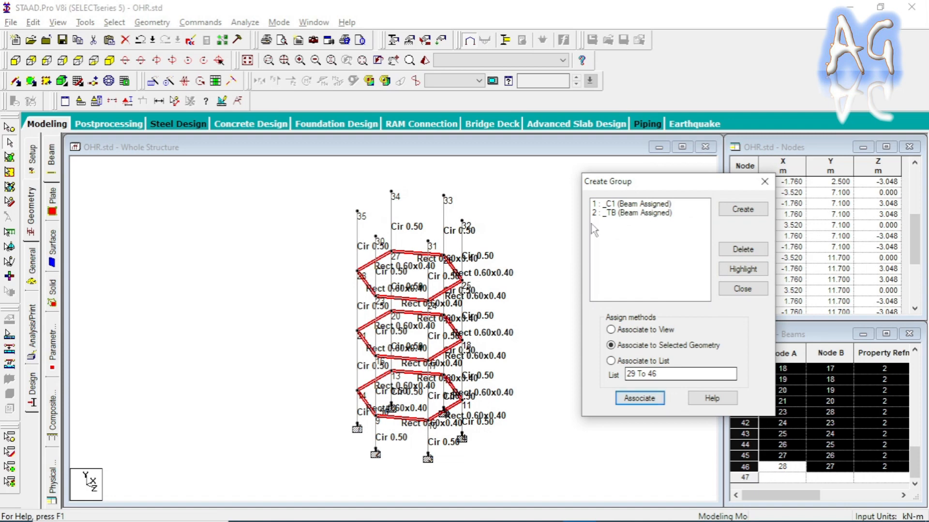
# Highlight groups C1 and TB in turn to check which members each contains.
pyautogui.click(633, 203)
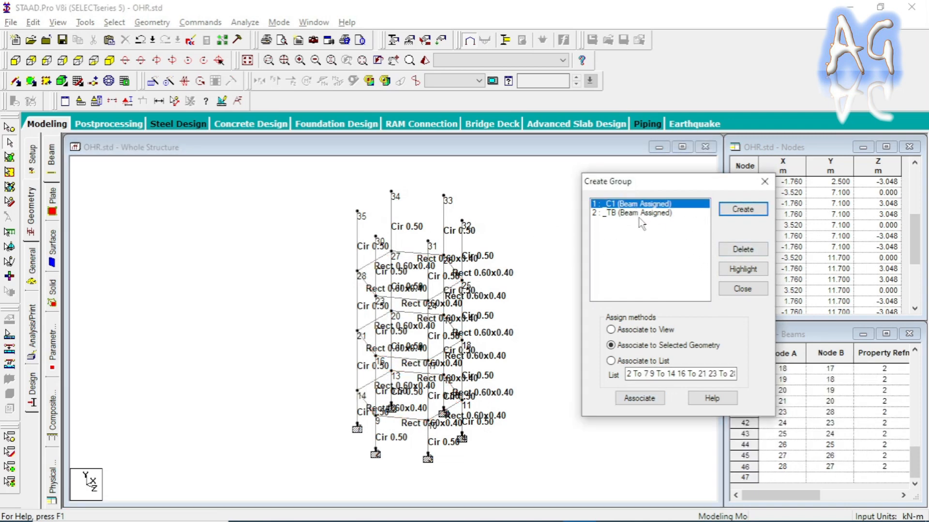
pyautogui.click(727, 270)
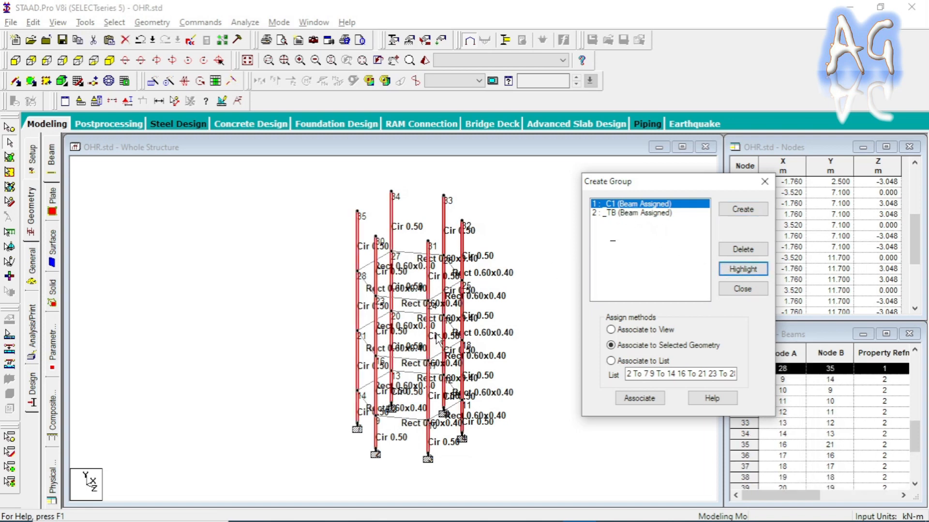
pyautogui.click(638, 214)
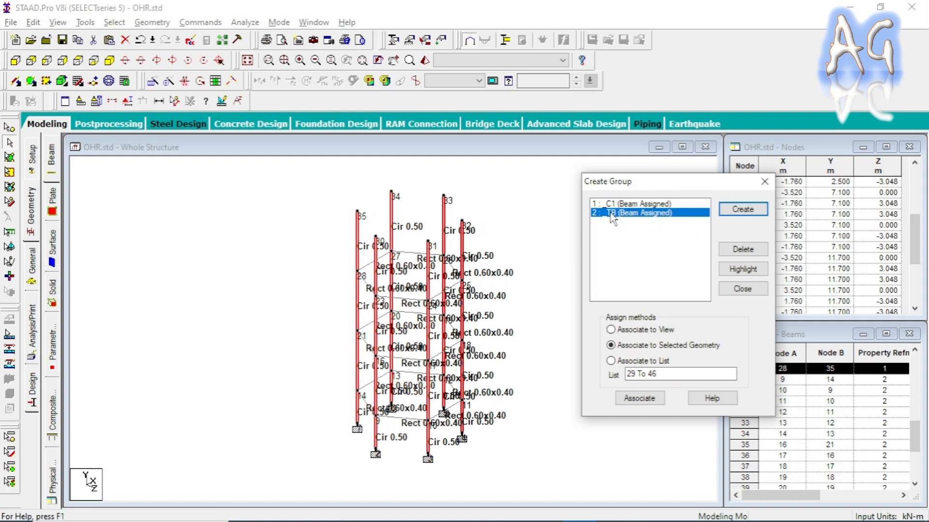
pyautogui.click(736, 269)
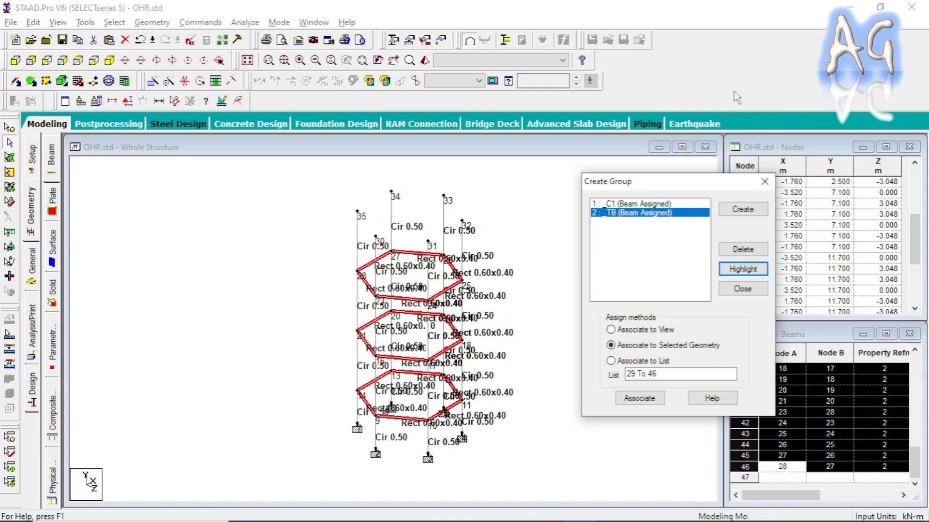
pyautogui.moveTo(672, 183); pyautogui.dragTo(657, 169)
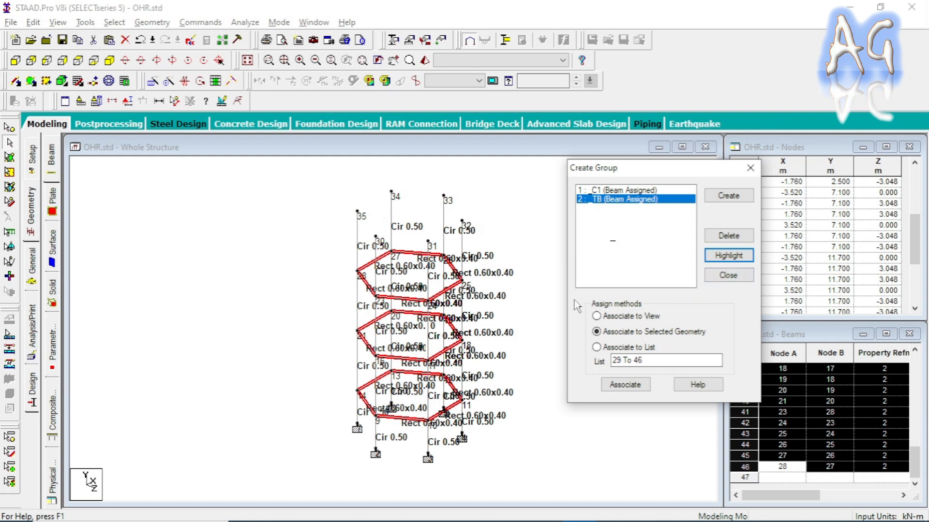
pyautogui.moveTo(420, 248); pyautogui.dragTo(379, 303, button='middle')
pyautogui.scroll(-4, 379, 303)
pyautogui.scroll(2, 410, 332)
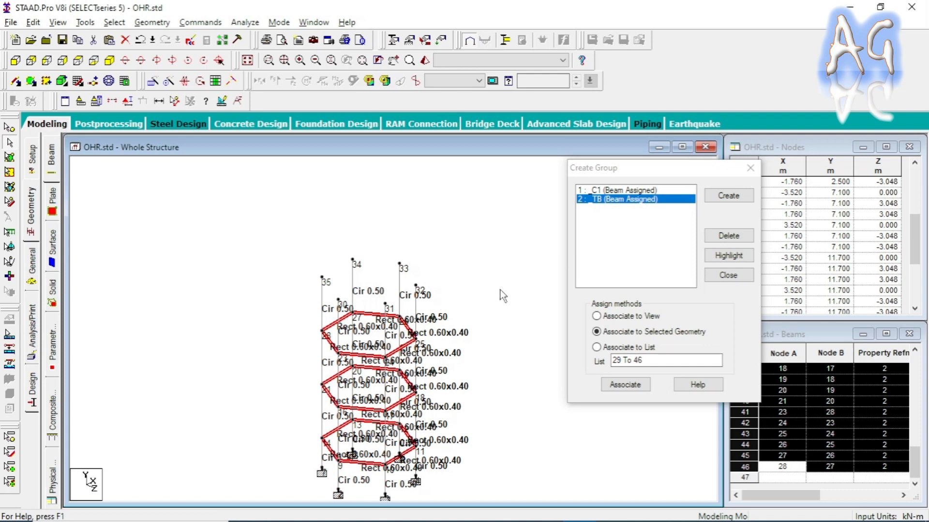
# Accept the auto-save of the model file and close the group creation dialog.
pyautogui.moveTo(666, 174); pyautogui.dragTo(674, 193)
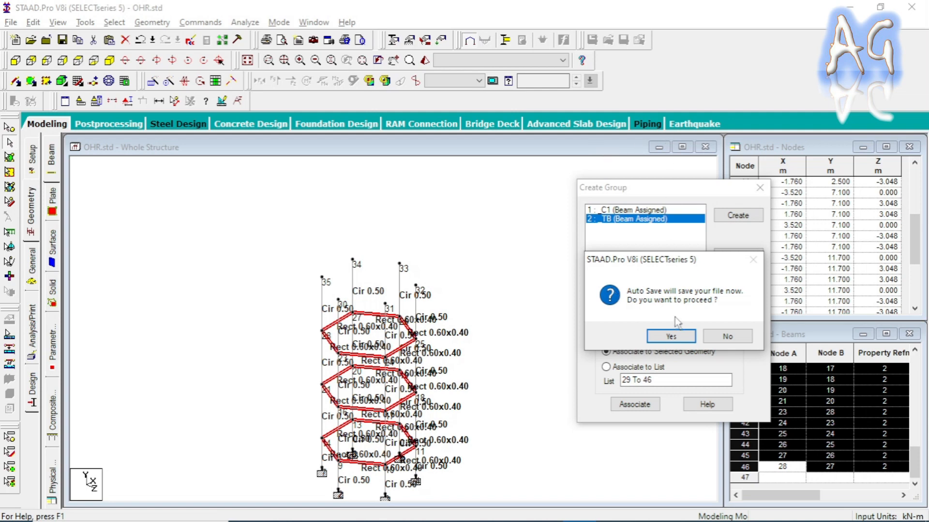
pyautogui.click(661, 337)
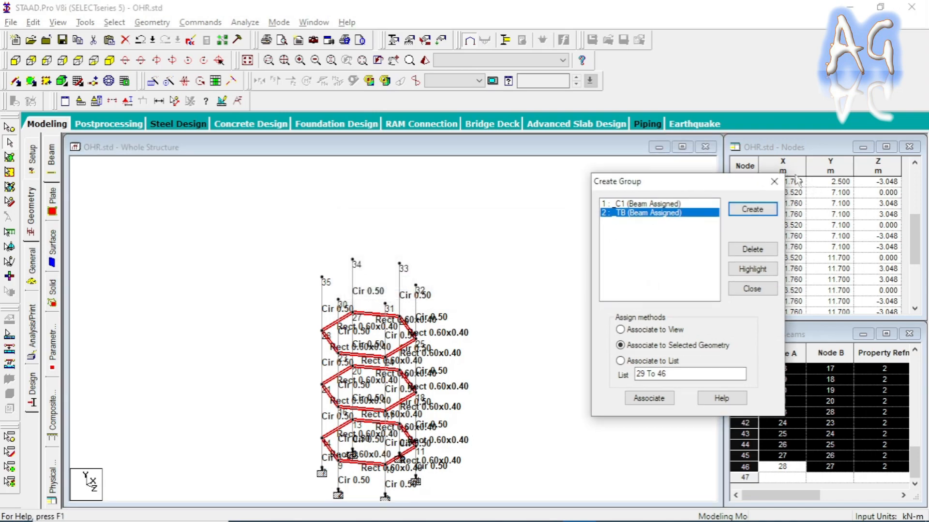
pyautogui.click(773, 184)
pyautogui.scroll(1, 579, 274)
pyautogui.hotkey('alt', 'Tab')
pyautogui.moveTo(385, 259)
pyautogui.mouseDown(button='middle')
pyautogui.moveTo(456, 251)
pyautogui.moveTo(462, 272)
pyautogui.mouseUp(button='middle')
pyautogui.scroll(1, 320, 266)
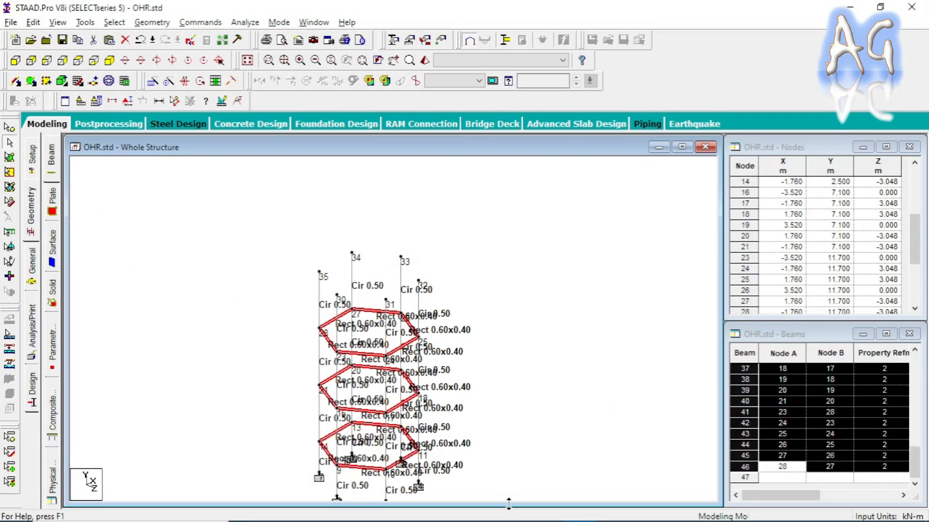
pyautogui.scroll(-2, 453, 375)
pyautogui.moveTo(454, 380); pyautogui.dragTo(477, 347, button='middle')
pyautogui.scroll(1, 477, 346)
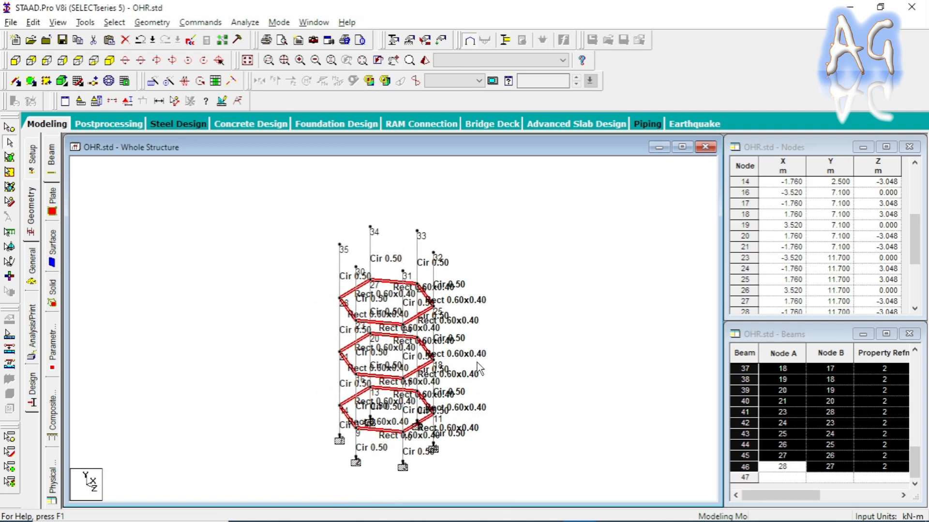
pyautogui.click(140, 23)
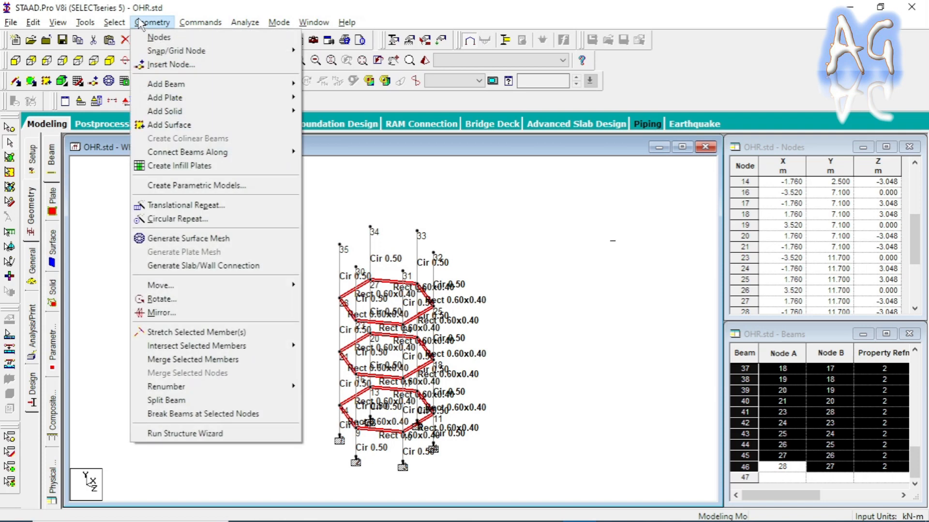
pyautogui.click(236, 434)
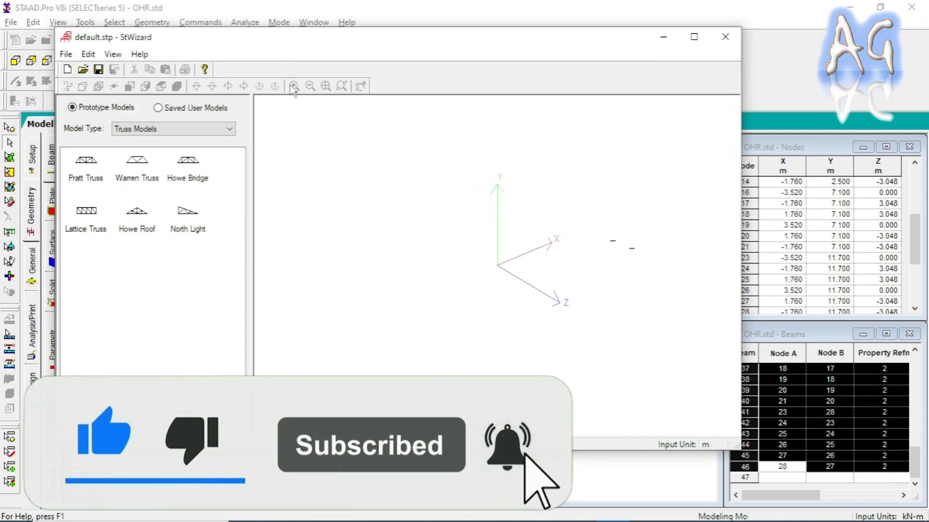
pyautogui.click(151, 130)
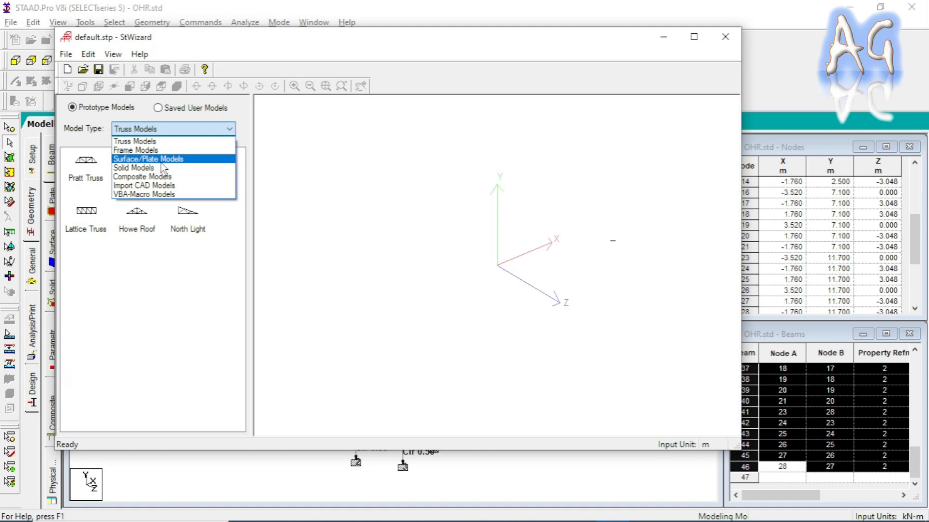
pyautogui.click(162, 160)
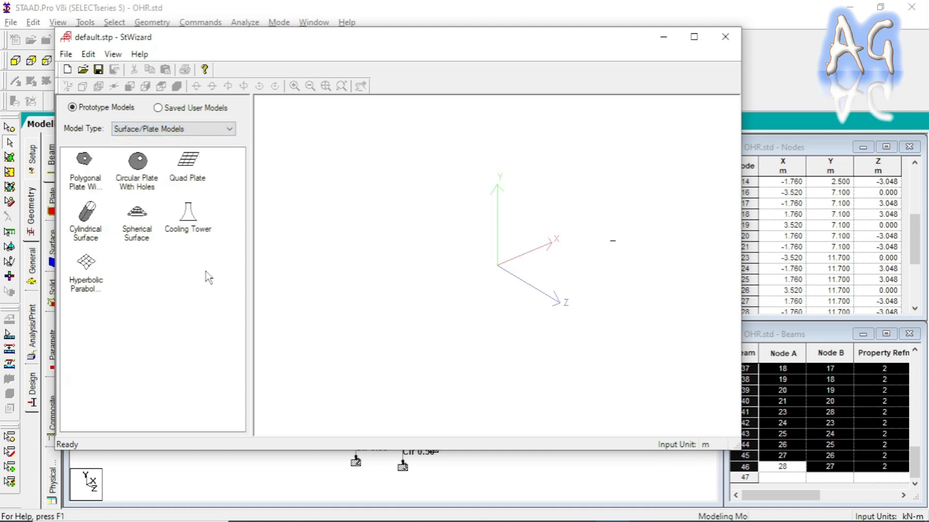
pyautogui.doubleClick(142, 244)
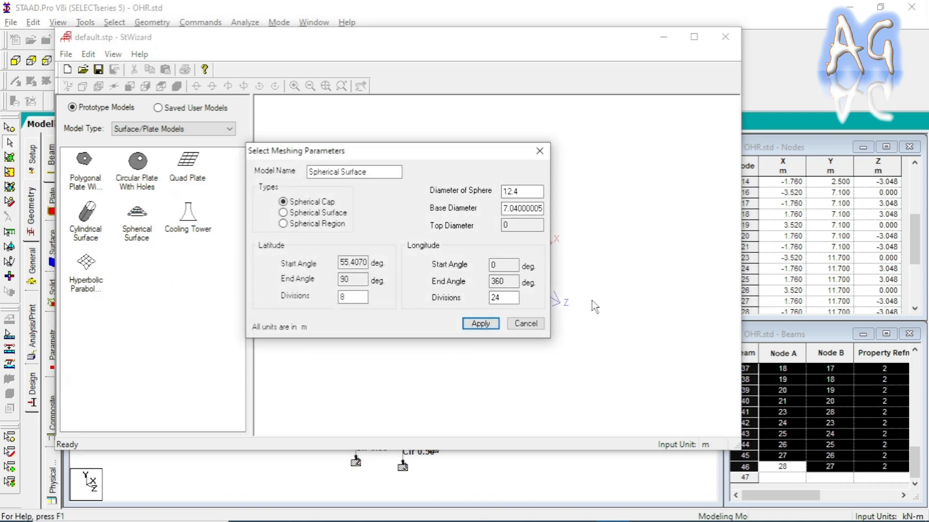
pyautogui.moveTo(369, 150); pyautogui.dragTo(375, 153)
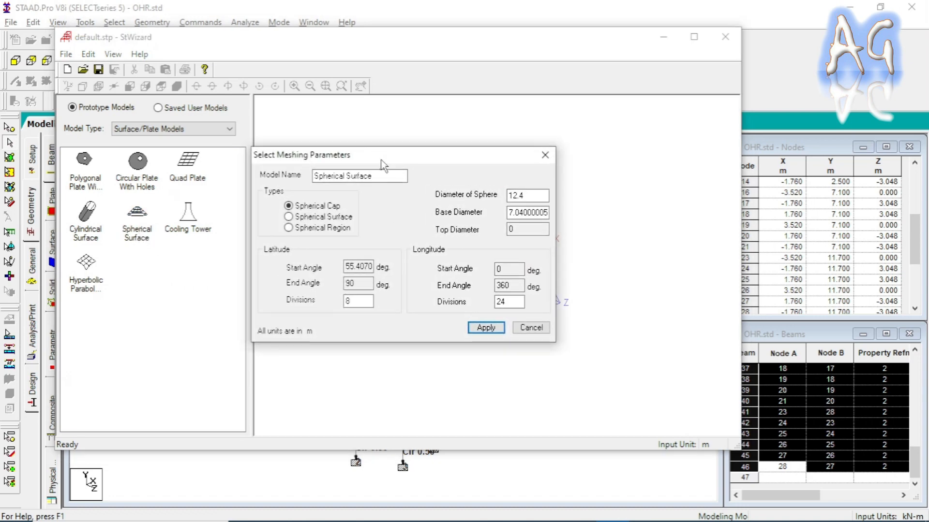
pyautogui.click(520, 328)
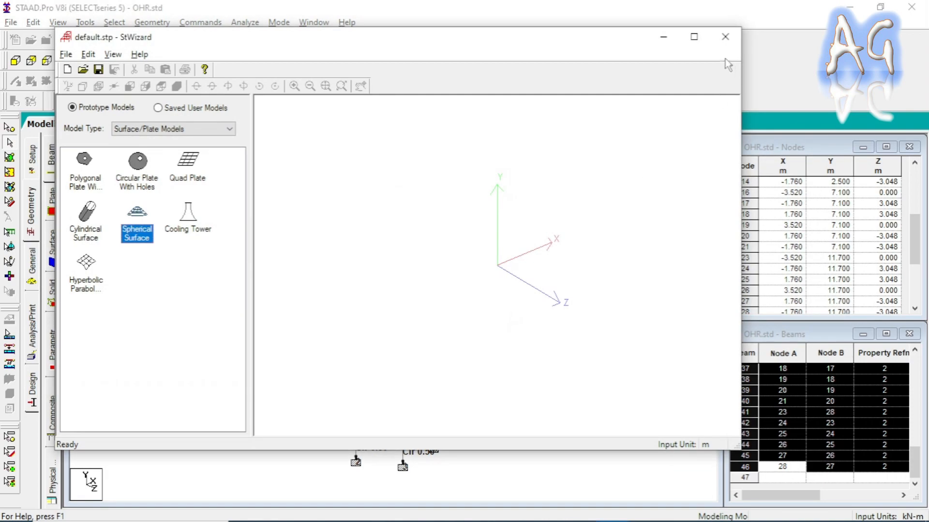
pyautogui.click(719, 39)
# Switch to the OHR drawing in Foxit PDF Editor and examine the bottom dome's radius, rise and base diameter.
pyautogui.hotkey('alt', 'Tab')
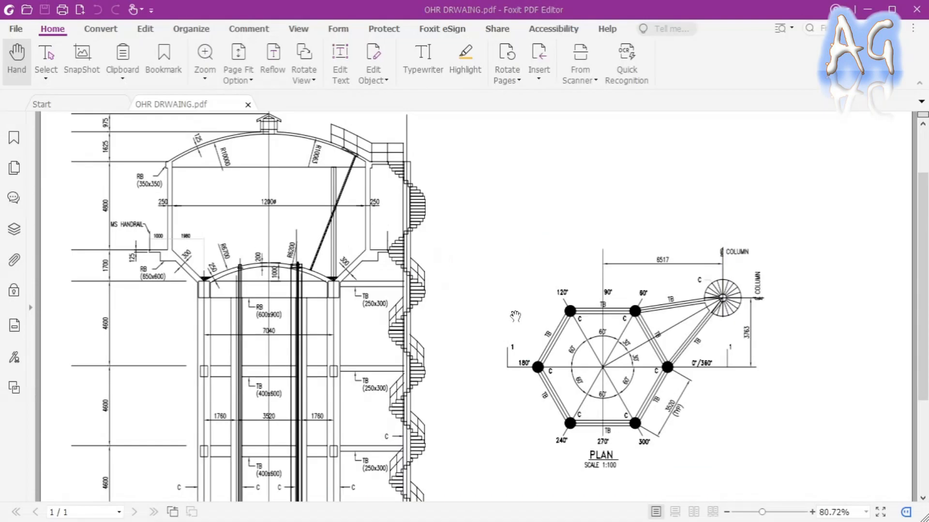
pyautogui.keyDown('ctrl'); pyautogui.scroll(3, 256, 334); pyautogui.keyUp('ctrl')
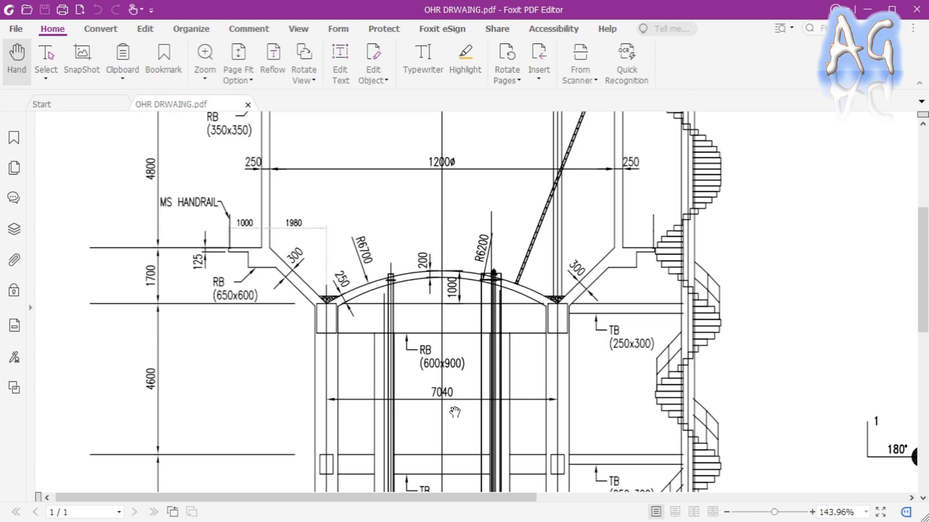
pyautogui.hotkey('alt', 'Tab')
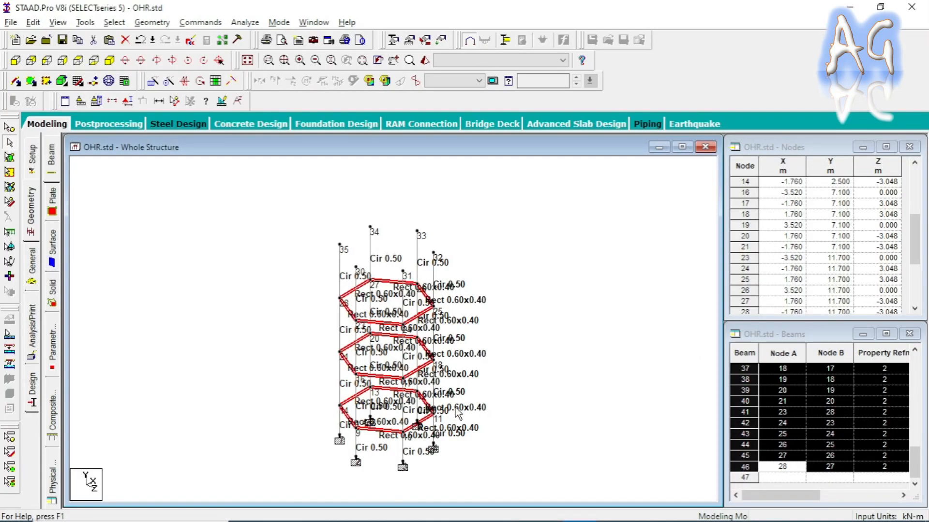
# In STAAD.Pro, run the Structure Wizard and start a Spherical Surface prototype from the Surface/Plate Models.
pyautogui.click(153, 24)
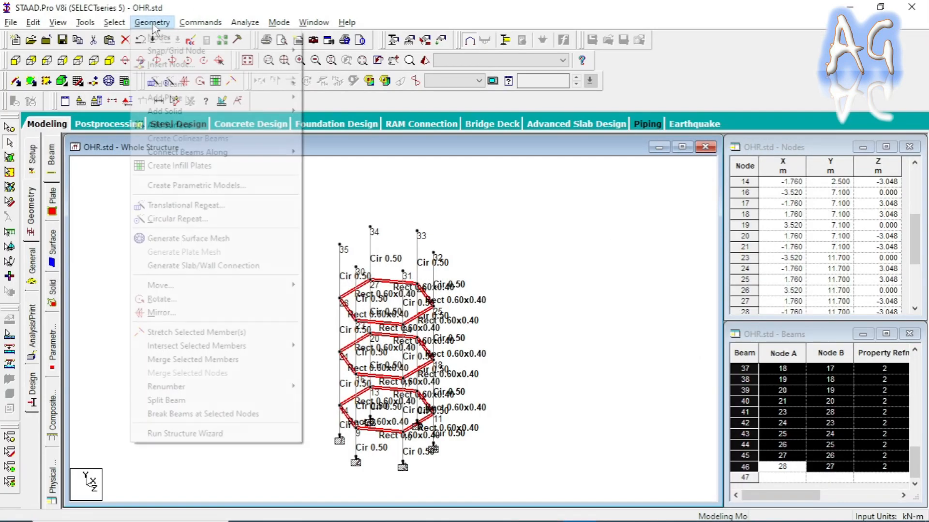
pyautogui.click(215, 435)
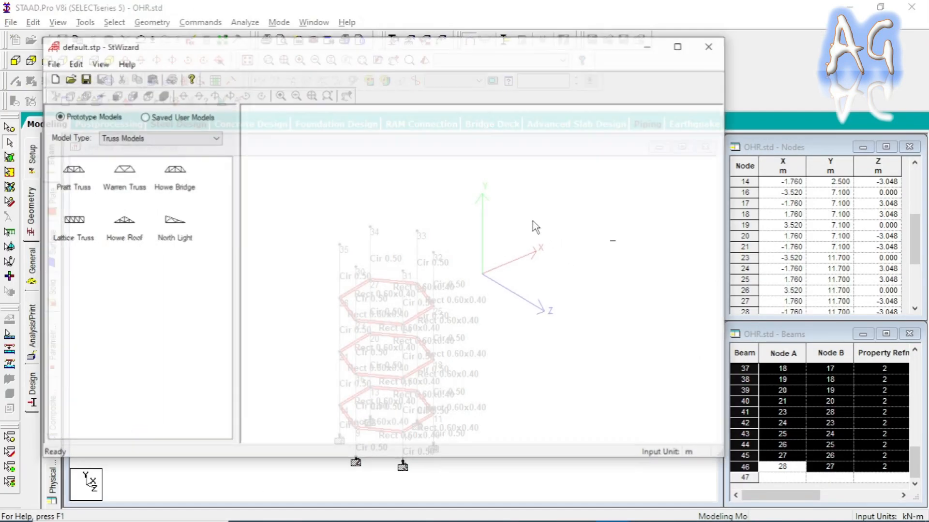
pyautogui.click(151, 138)
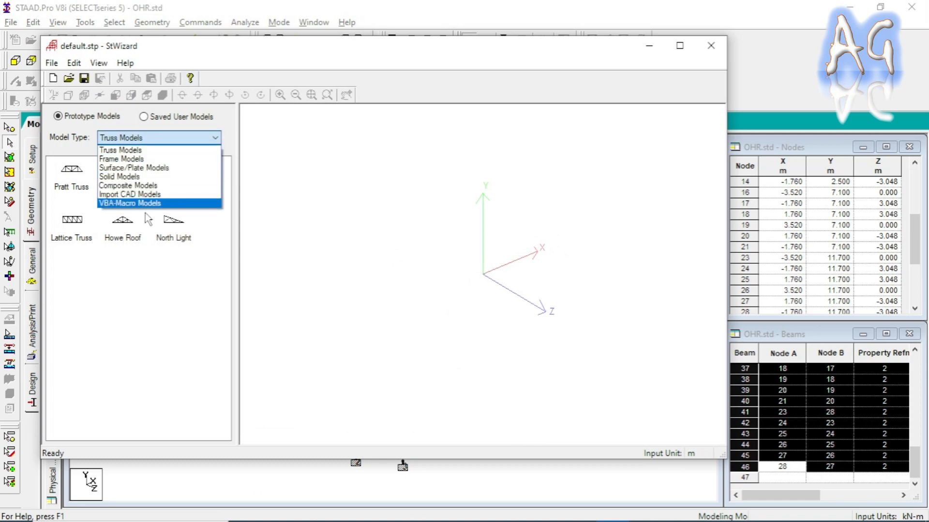
pyautogui.click(151, 169)
pyautogui.click(123, 245)
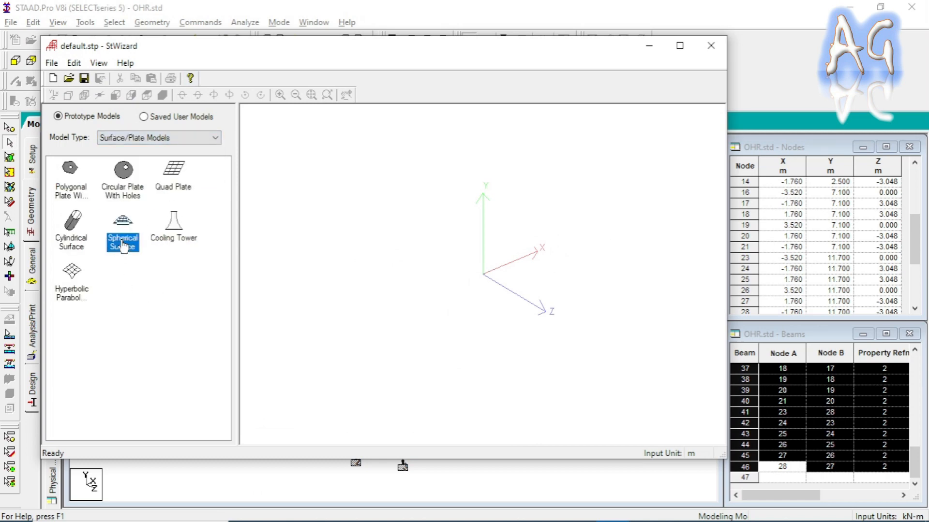
pyautogui.doubleClick(123, 244)
pyautogui.moveTo(429, 163); pyautogui.dragTo(585, 167)
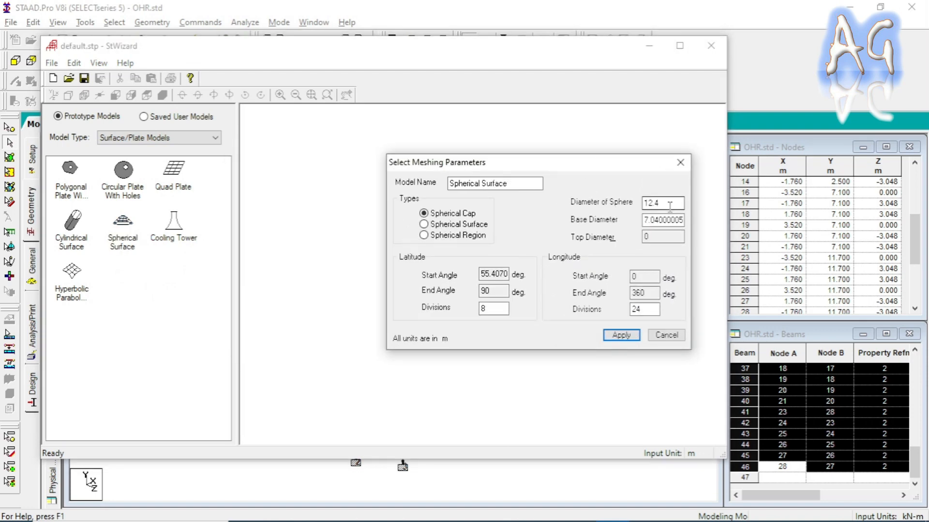
# Set the spherical cap's sphere diameter to 12.9 m and generate its plate mesh.
pyautogui.doubleClick(659, 203)
pyautogui.write('12.9')
pyautogui.moveTo(466, 162); pyautogui.dragTo(515, 153)
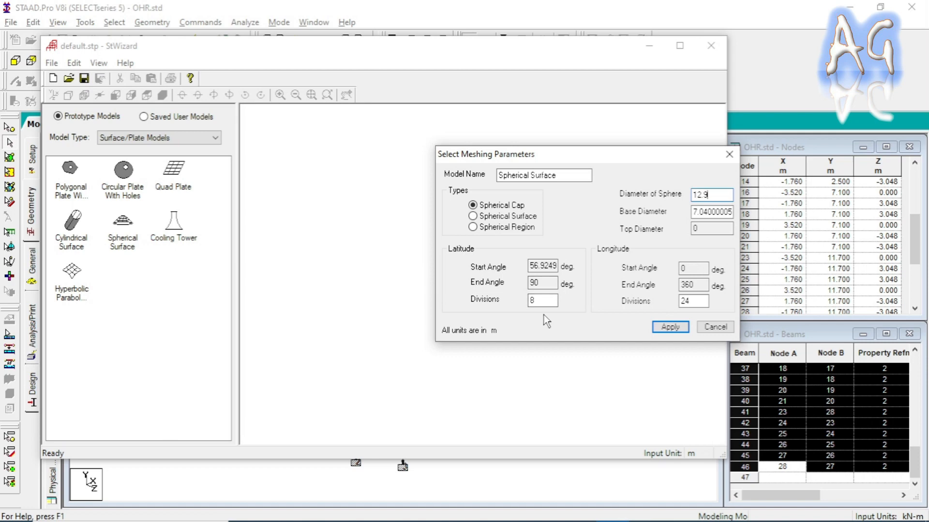
pyautogui.moveTo(606, 157); pyautogui.dragTo(483, 158)
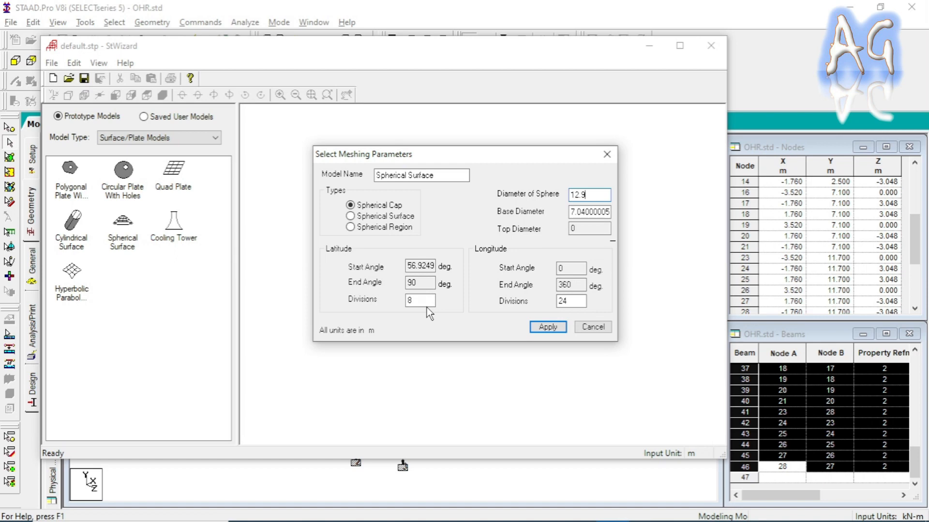
pyautogui.click(426, 301)
pyautogui.moveTo(490, 155); pyautogui.dragTo(649, 153)
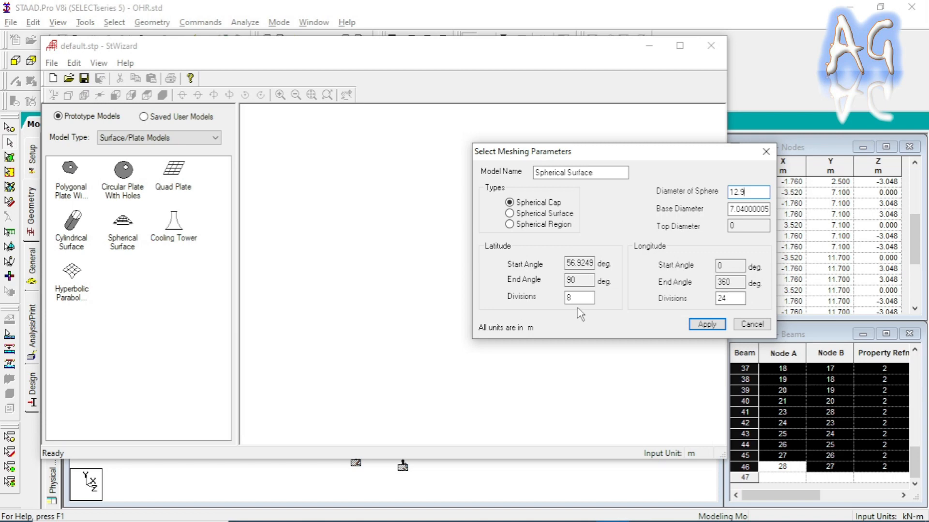
pyautogui.click(706, 324)
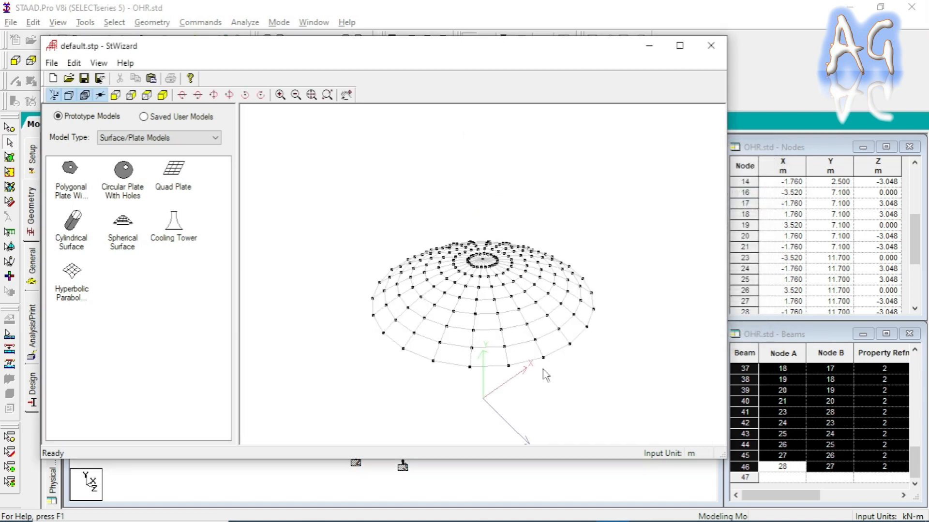
# Reopen the dome's meshing parameters, set the latitude divisions to 50 and regenerate the mesh.
pyautogui.moveTo(502, 350); pyautogui.dragTo(463, 364)
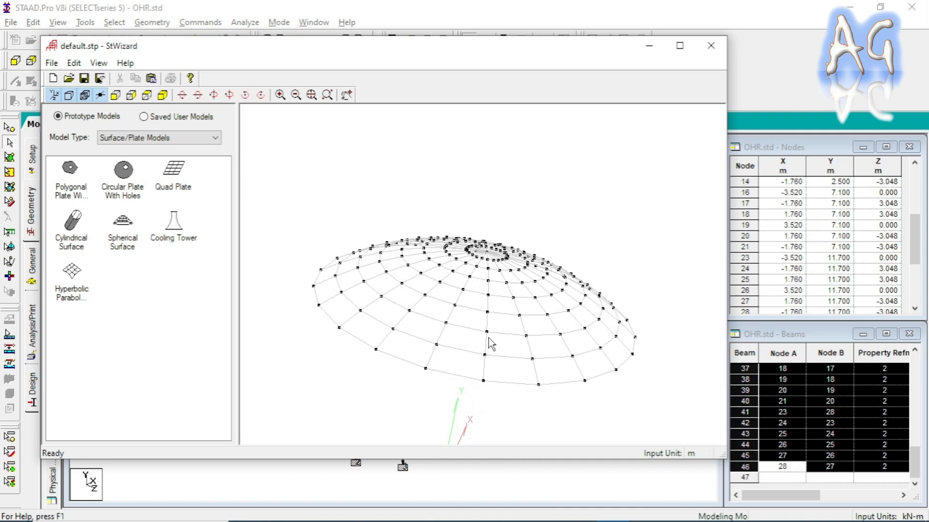
pyautogui.moveTo(451, 324); pyautogui.dragTo(553, 321)
pyautogui.doubleClick(505, 300)
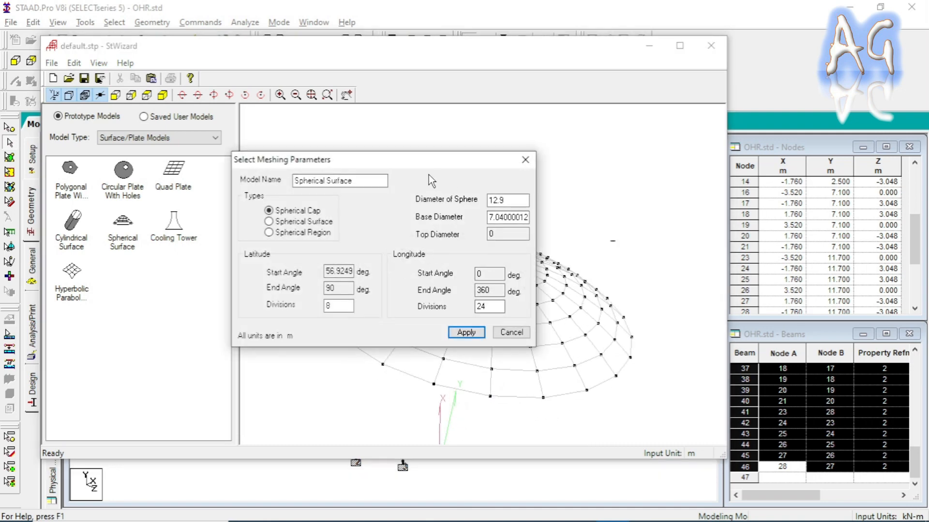
pyautogui.moveTo(429, 160); pyautogui.dragTo(530, 176)
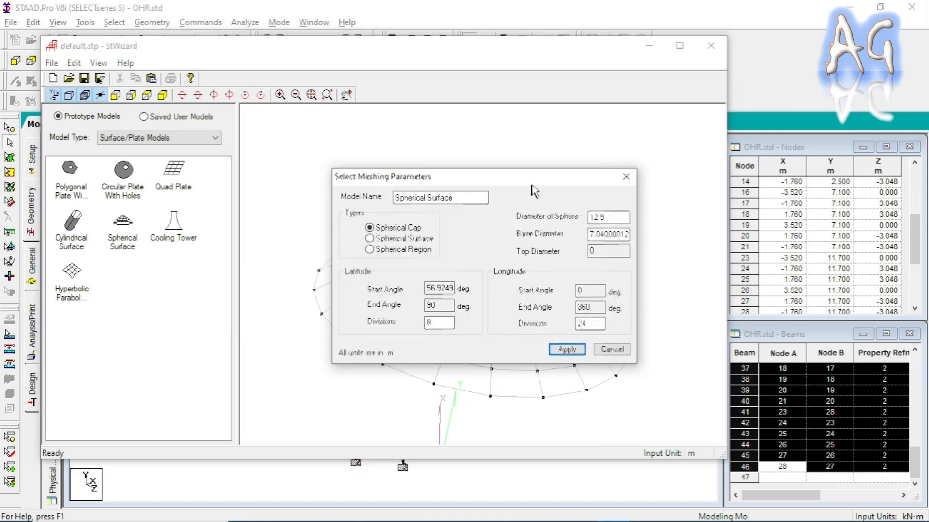
pyautogui.doubleClick(441, 325)
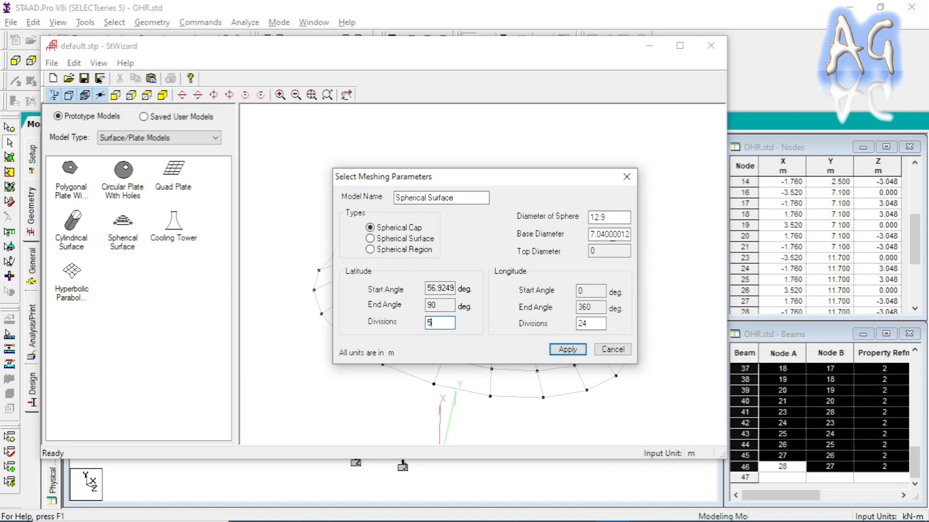
pyautogui.write('50')
pyautogui.click(568, 349)
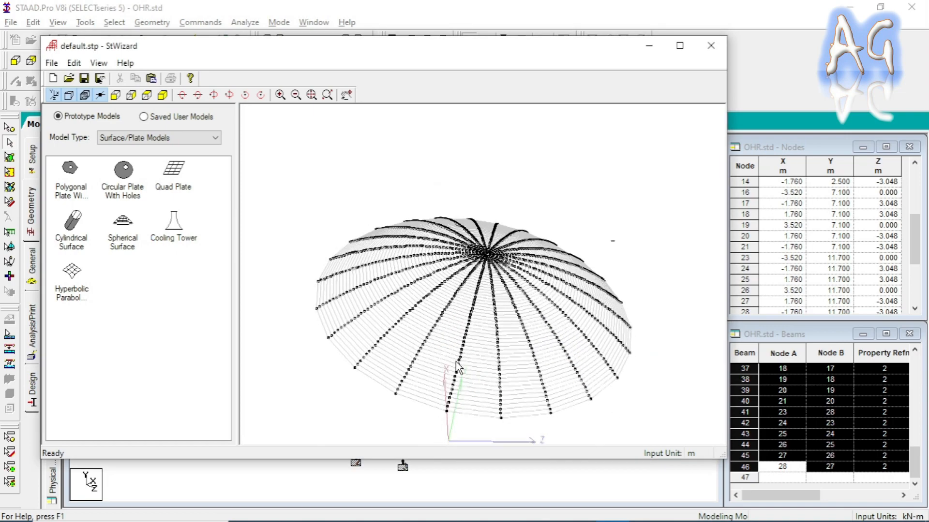
pyautogui.scroll(-2, 462, 373)
pyautogui.scroll(8, 462, 374)
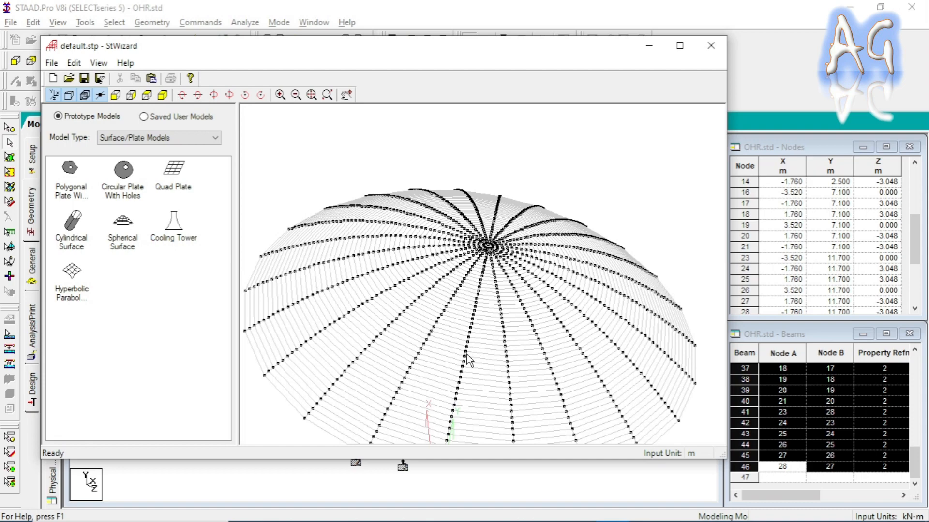
# Reopen the dome's meshing parameters, set the latitude divisions to 8 and regenerate the spherical cap mesh.
pyautogui.scroll(5, 466, 360)
pyautogui.scroll(2, 437, 373)
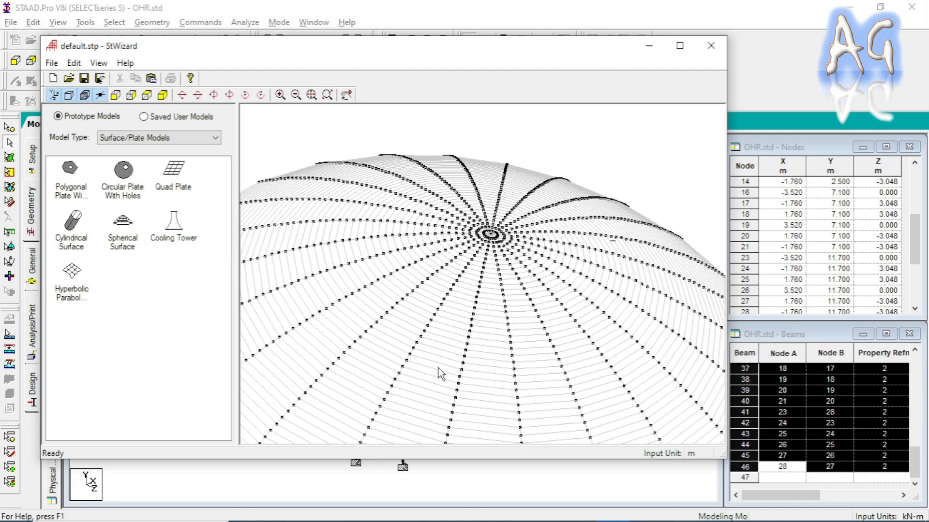
pyautogui.doubleClick(438, 368)
pyautogui.doubleClick(346, 305)
pyautogui.write('8')
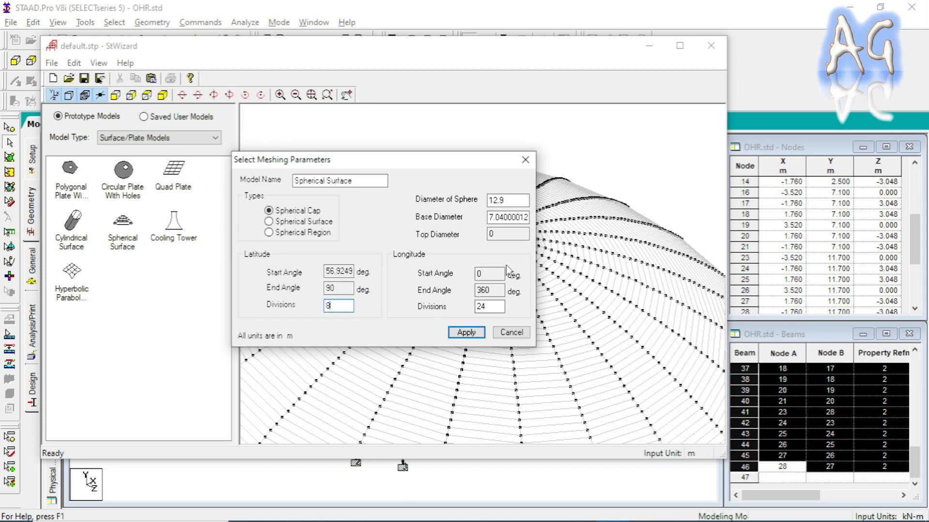
pyautogui.click(466, 333)
pyautogui.moveTo(522, 396); pyautogui.dragTo(480, 257)
pyautogui.moveTo(386, 264); pyautogui.dragTo(450, 181)
# Set the spherical cap's longitude divisions to 28 and regenerate the dome mesh.
pyautogui.doubleClick(432, 182)
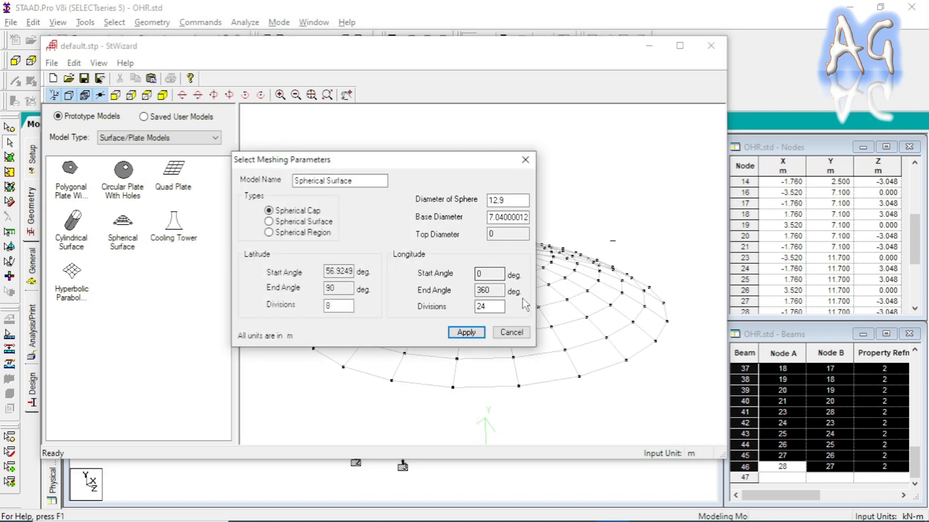
pyautogui.moveTo(489, 308); pyautogui.dragTo(466, 310)
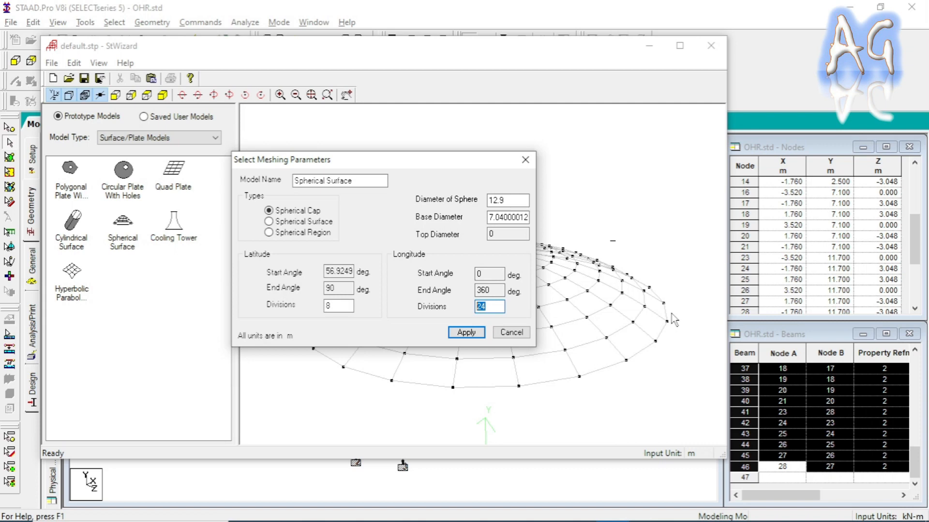
pyautogui.write('2')
pyautogui.click(457, 333)
pyautogui.moveTo(551, 368); pyautogui.dragTo(526, 331)
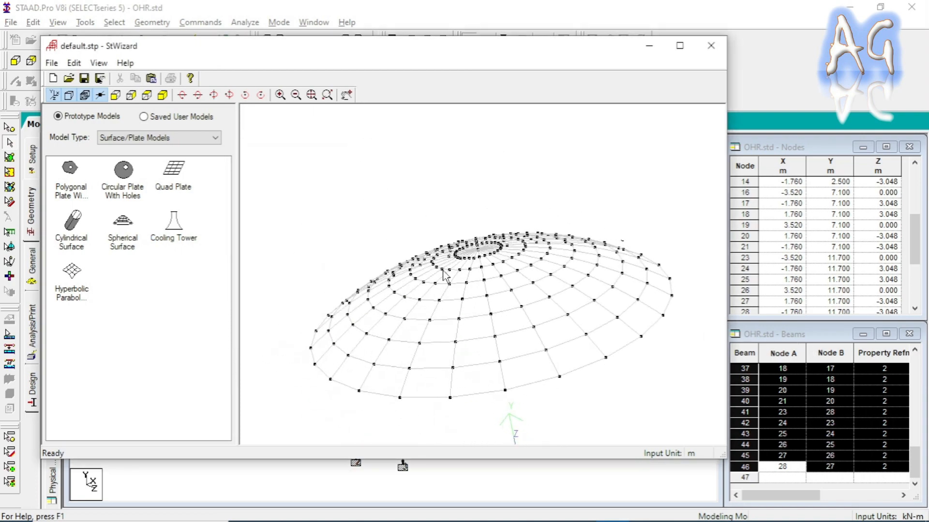
# Close the wizard and merge the dome prototype into the STAAD.Pro model, offset upward in Y to lie well above the columns.
pyautogui.click(710, 53)
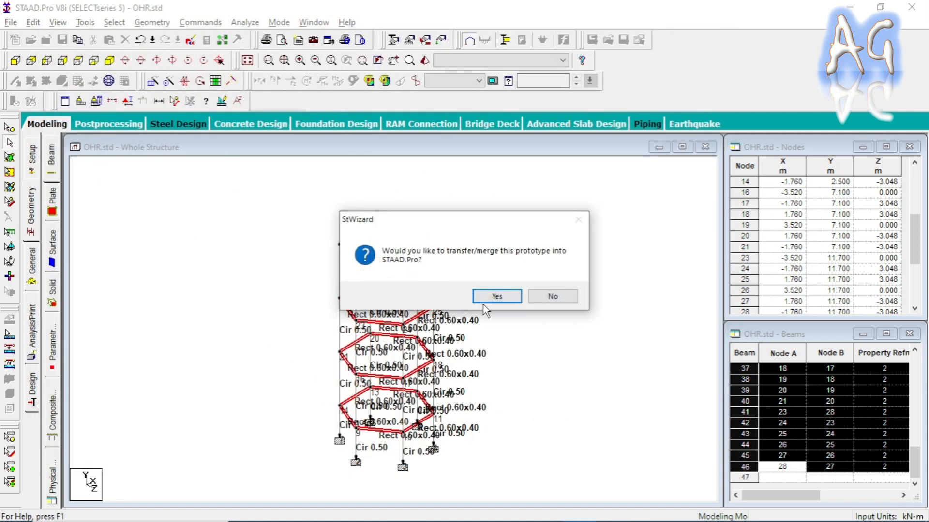
pyautogui.click(497, 297)
pyautogui.moveTo(466, 158); pyautogui.dragTo(619, 177)
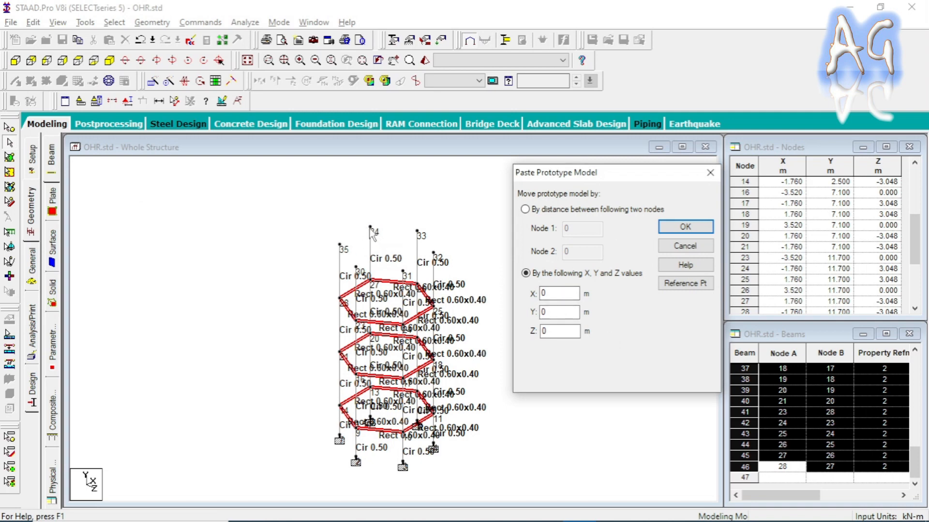
pyautogui.doubleClick(556, 312)
pyautogui.click(685, 227)
pyautogui.scroll(4, 382, 344)
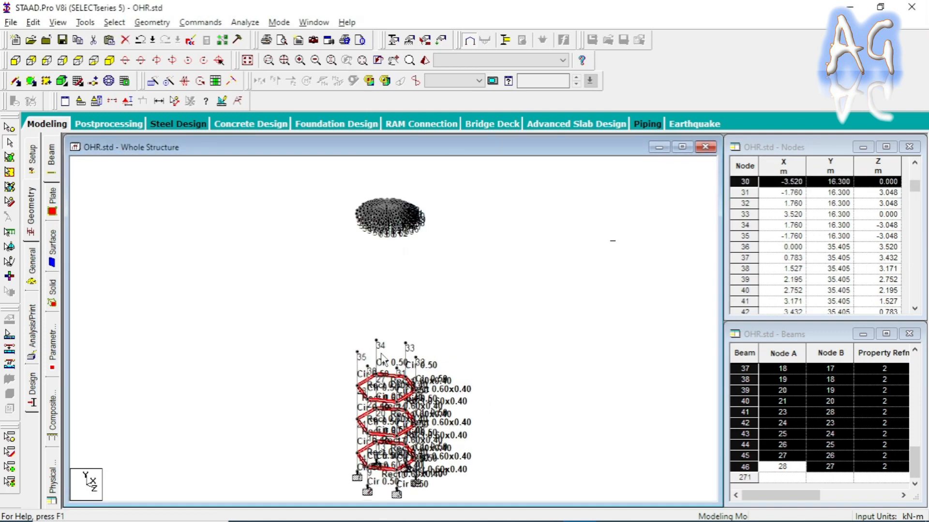
# Query the coordinates of column-top node 34 and of node 52 on the dome's rim.
pyautogui.click(10, 136)
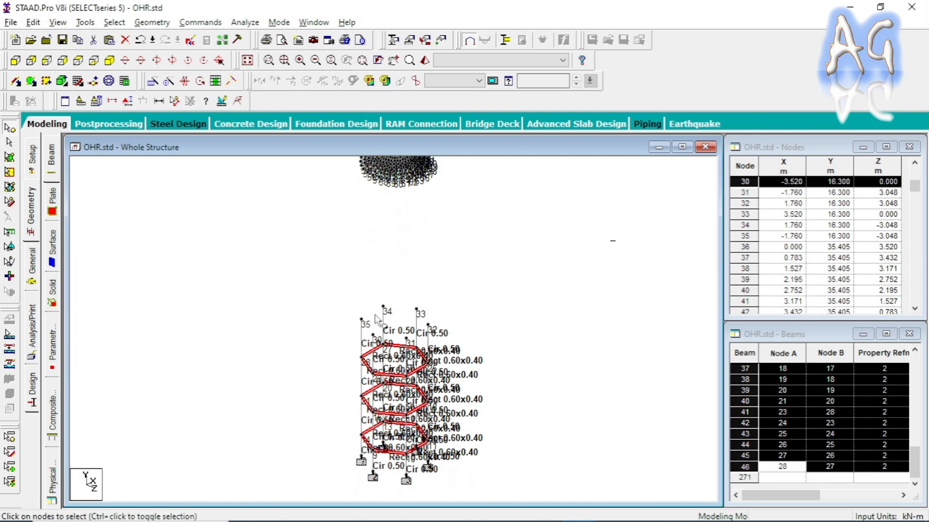
pyautogui.doubleClick(383, 308)
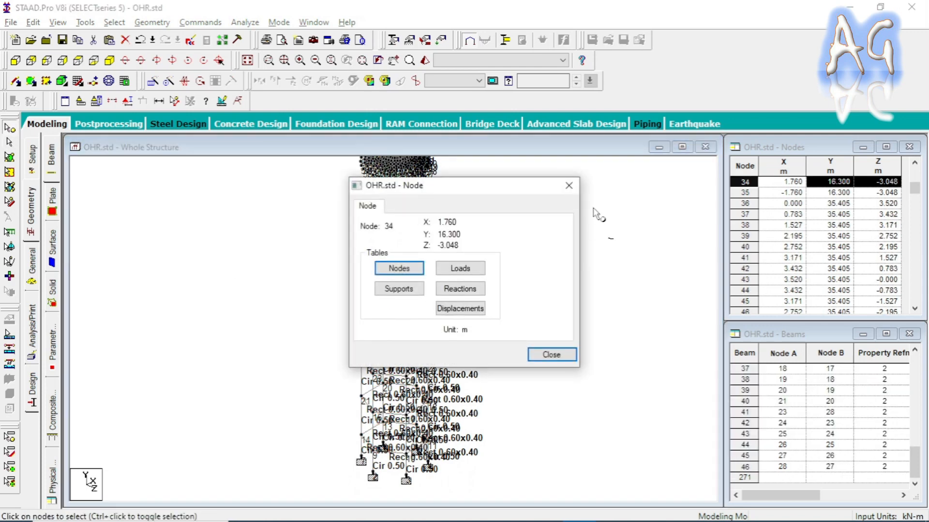
pyautogui.click(570, 189)
pyautogui.moveTo(367, 261); pyautogui.dragTo(438, 385, button='middle')
pyautogui.scroll(4, 556, 356)
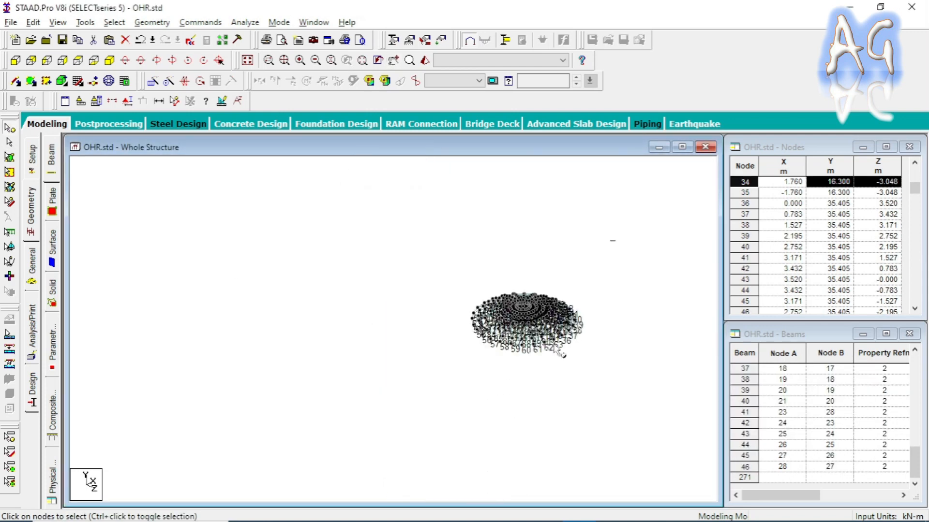
pyautogui.moveTo(443, 302); pyautogui.dragTo(404, 387, button='middle')
pyautogui.scroll(1, 405, 385)
pyautogui.doubleClick(417, 360)
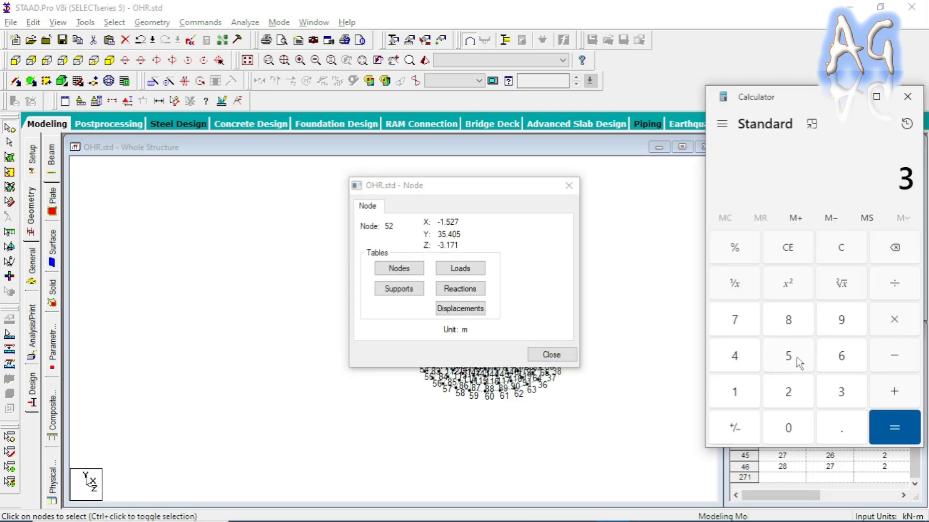
# Calculate the height difference between the dome rim and column-top node 34 as 35.405 - 16.3 in Calculator, rechecking node 34's coordinates.
pyautogui.click(797, 361)
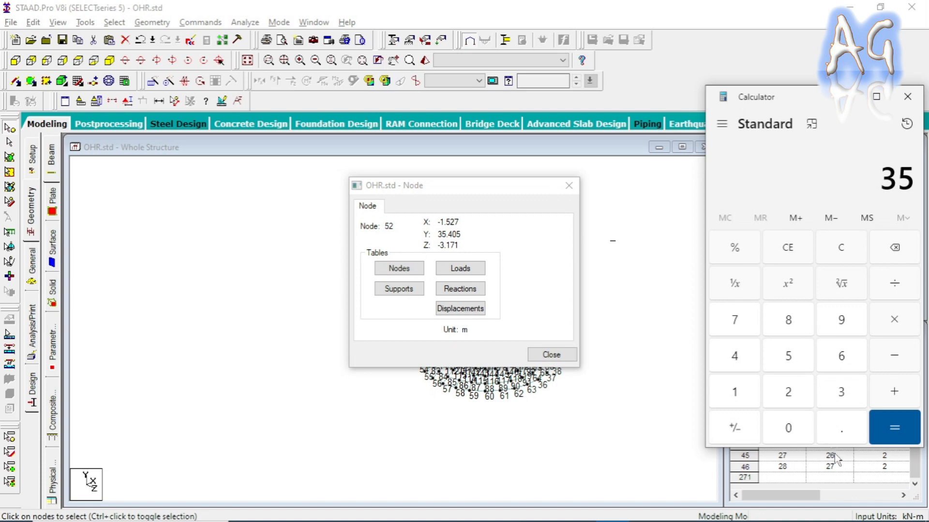
pyautogui.click(843, 436)
pyautogui.click(740, 364)
pyautogui.click(782, 427)
pyautogui.click(786, 359)
pyautogui.click(890, 359)
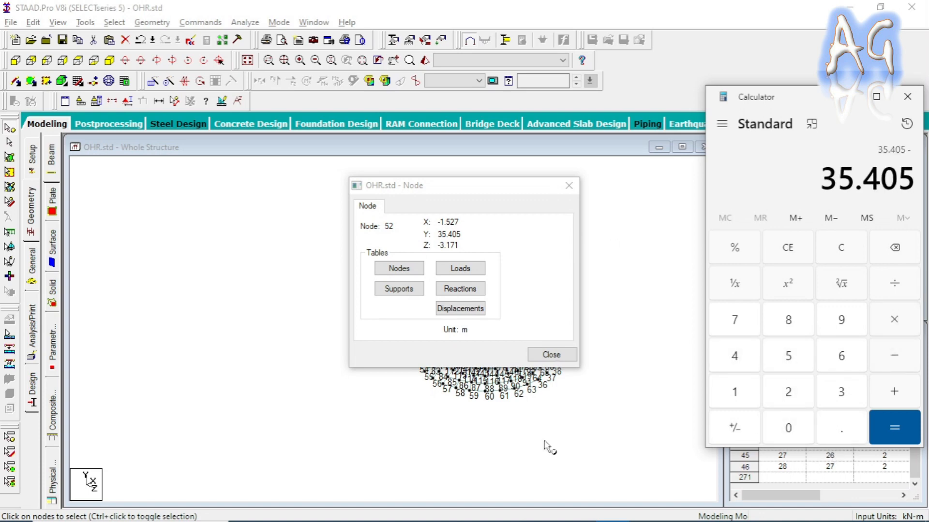
pyautogui.click(551, 355)
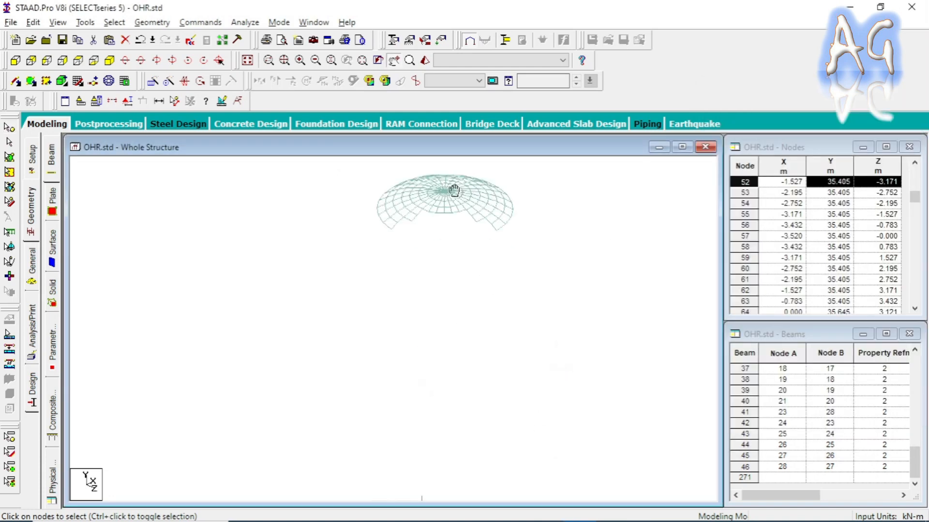
pyautogui.doubleClick(386, 331)
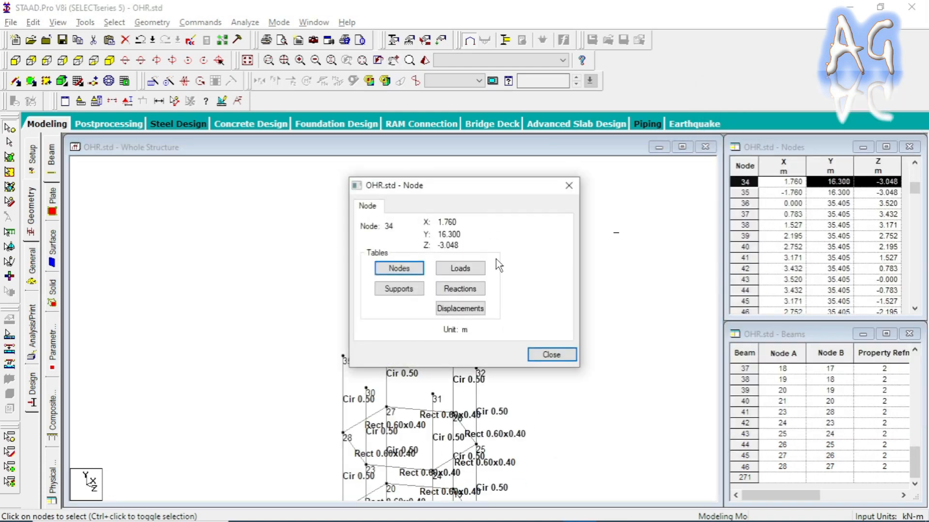
pyautogui.click(597, 509)
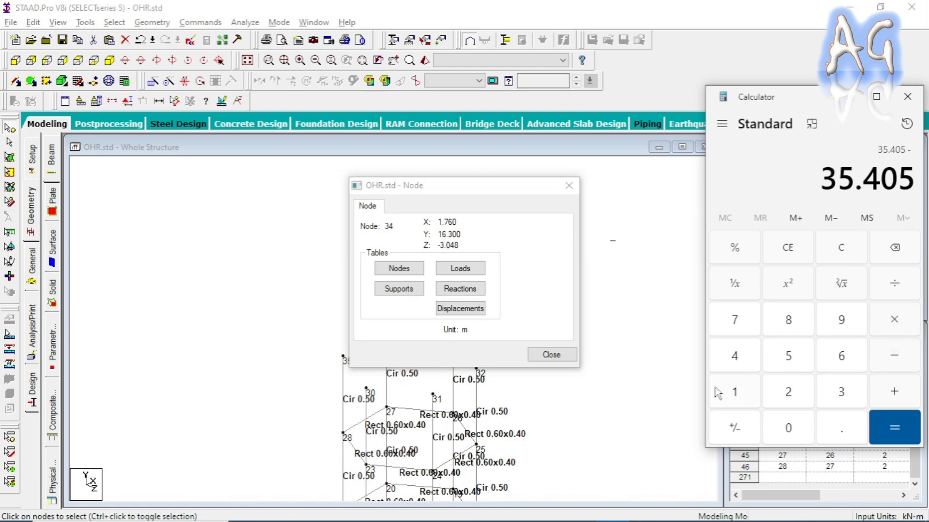
pyautogui.click(733, 392)
pyautogui.click(841, 356)
pyautogui.click(841, 427)
pyautogui.click(841, 392)
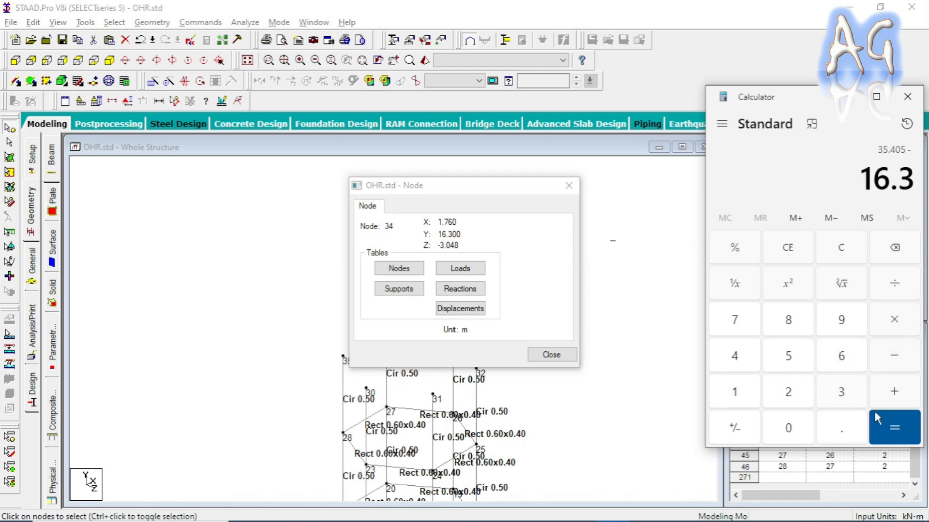
pyautogui.click(892, 429)
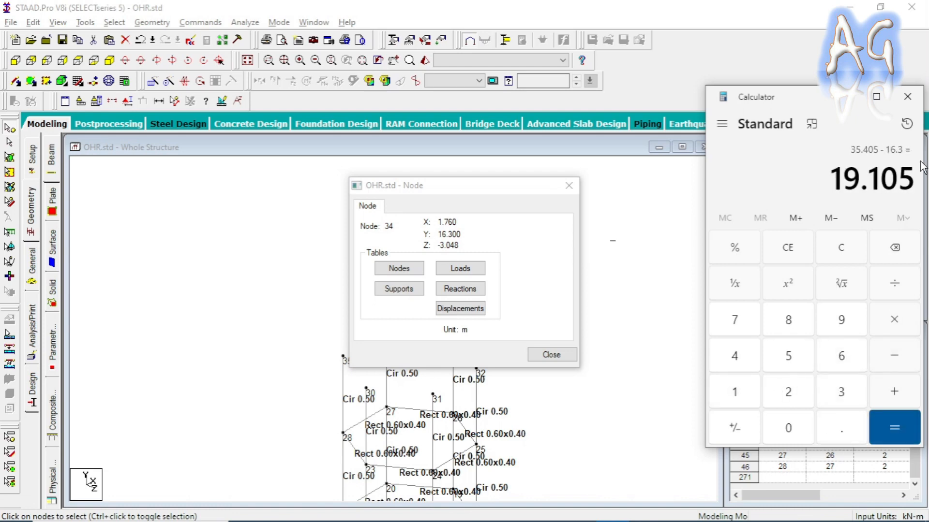
pyautogui.click(614, 295)
pyautogui.click(551, 355)
# Move all dome nodes by -19.105 m in Y, accepting the auto save and dismissing the duplicate-node deletion.
pyautogui.scroll(-1, 392, 201)
pyautogui.scroll(-1, 391, 200)
pyautogui.moveTo(391, 201); pyautogui.dragTo(376, 288, button='middle')
pyautogui.moveTo(265, 190); pyautogui.dragTo(460, 321)
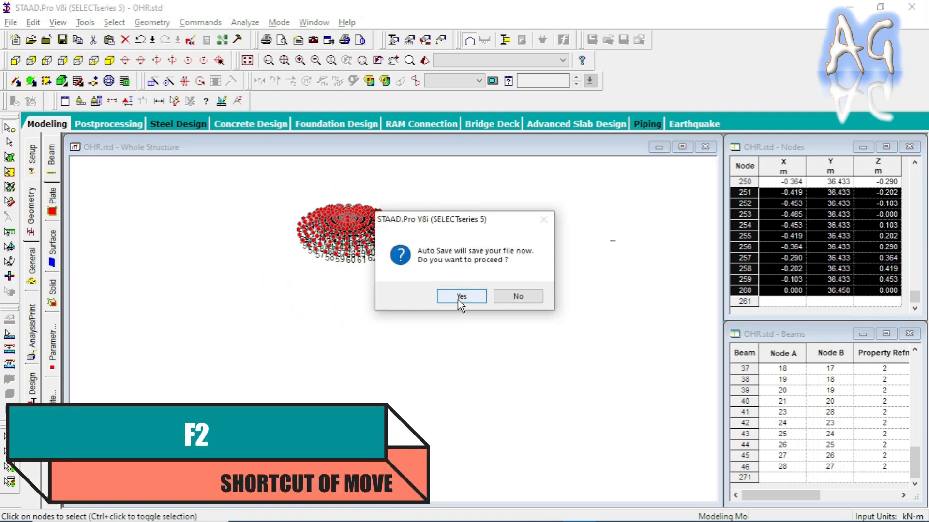
pyautogui.click(461, 296)
pyautogui.click(440, 289)
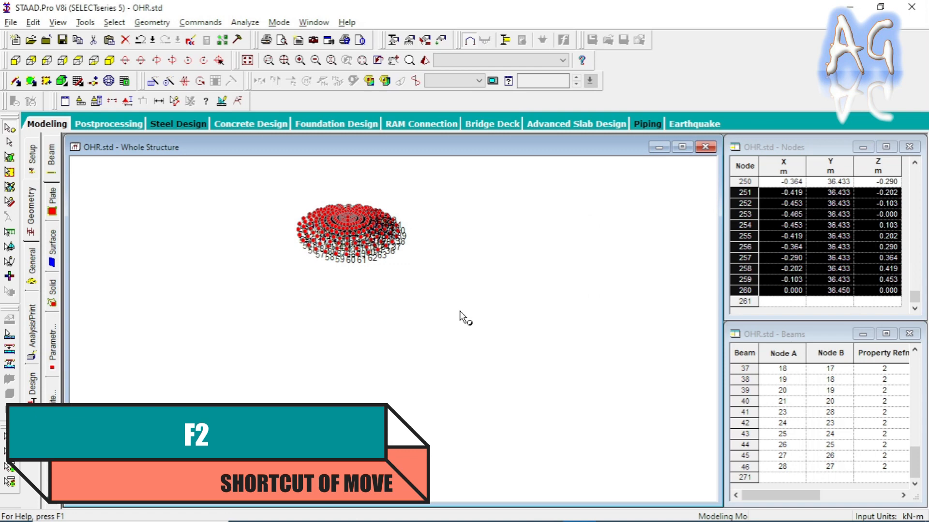
pyautogui.press('F2')
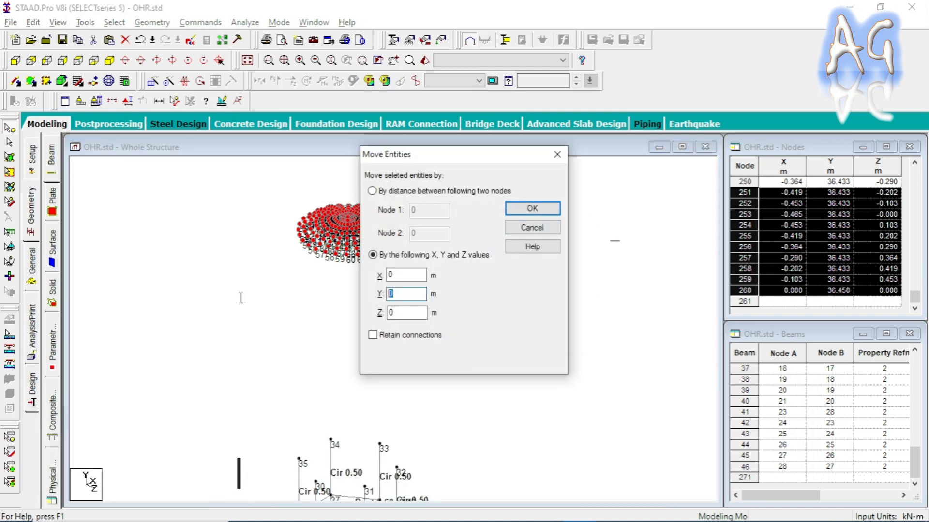
pyautogui.click(603, 510)
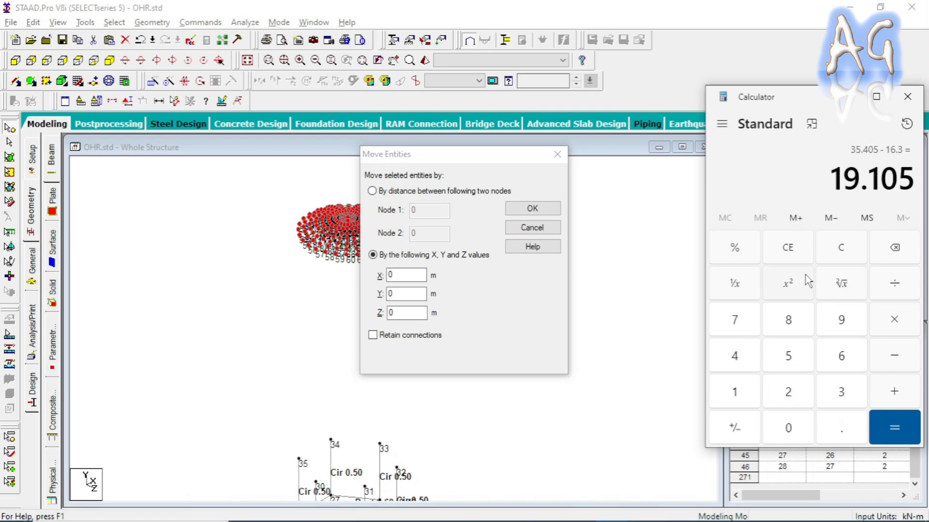
pyautogui.click(210, 303)
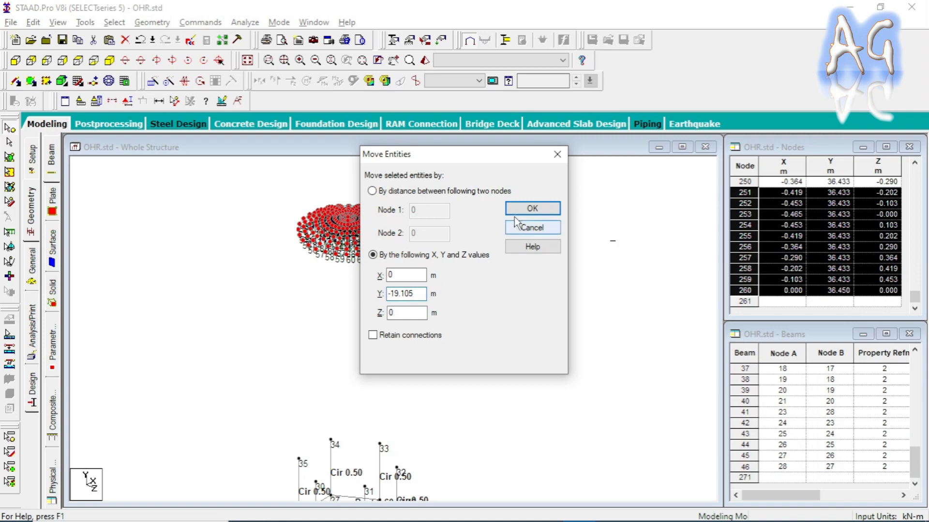
pyautogui.click(532, 208)
pyautogui.click(544, 294)
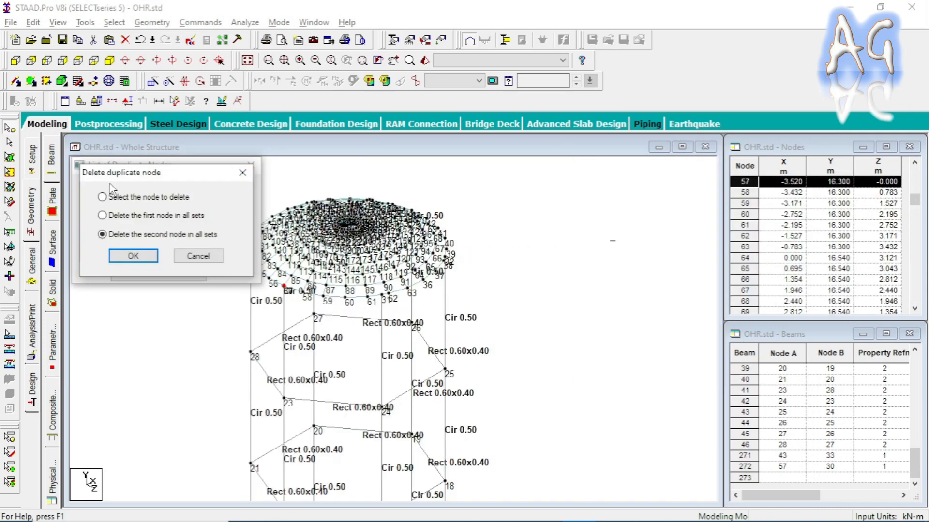
pyautogui.click(244, 173)
pyautogui.click(250, 166)
# Examine from several sides how the lowered dome's rim nodes line up with the column tops.
pyautogui.scroll(2, 358, 291)
pyautogui.moveTo(354, 289); pyautogui.dragTo(398, 370, button='middle')
pyautogui.scroll(2, 559, 382)
pyautogui.press('Down')
pyautogui.press('Down')
pyautogui.press('Right')
pyautogui.press('Right')
pyautogui.scroll(4, 355, 367)
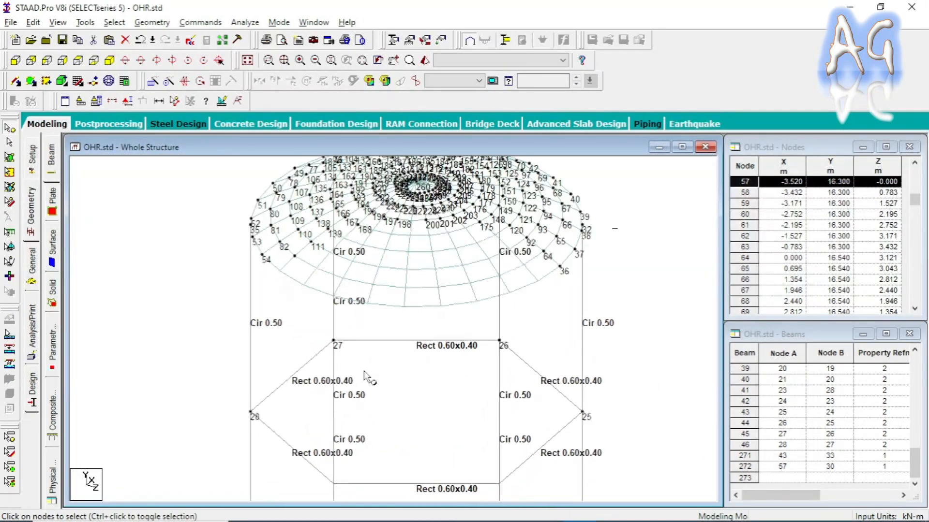
pyautogui.scroll(1, 335, 331)
pyautogui.moveTo(375, 350); pyautogui.dragTo(406, 455, button='middle')
pyautogui.scroll(1, 493, 416)
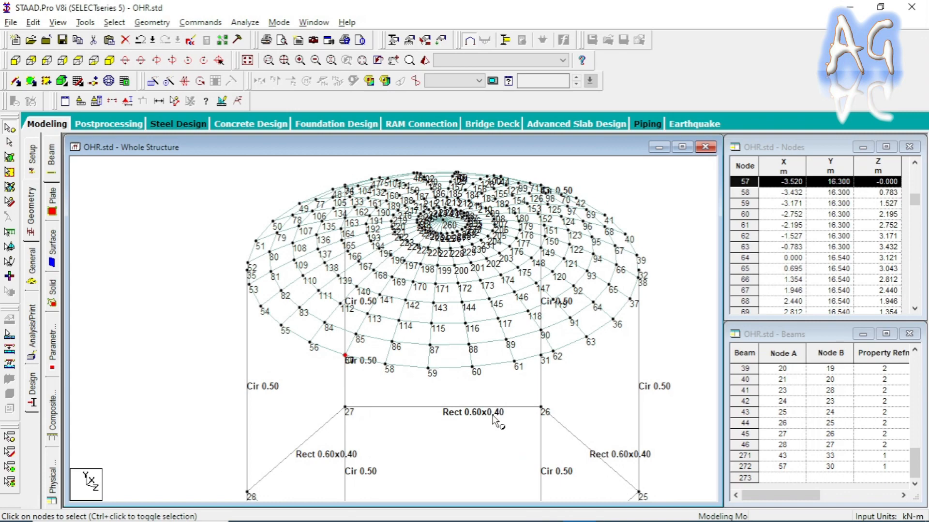
pyautogui.press('Left')
pyautogui.press('Left')
pyautogui.press('Left')
pyautogui.press('Left')
pyautogui.press('Left')
pyautogui.press('Left')
pyautogui.press('Left')
pyautogui.press('Left')
pyautogui.press('Left')
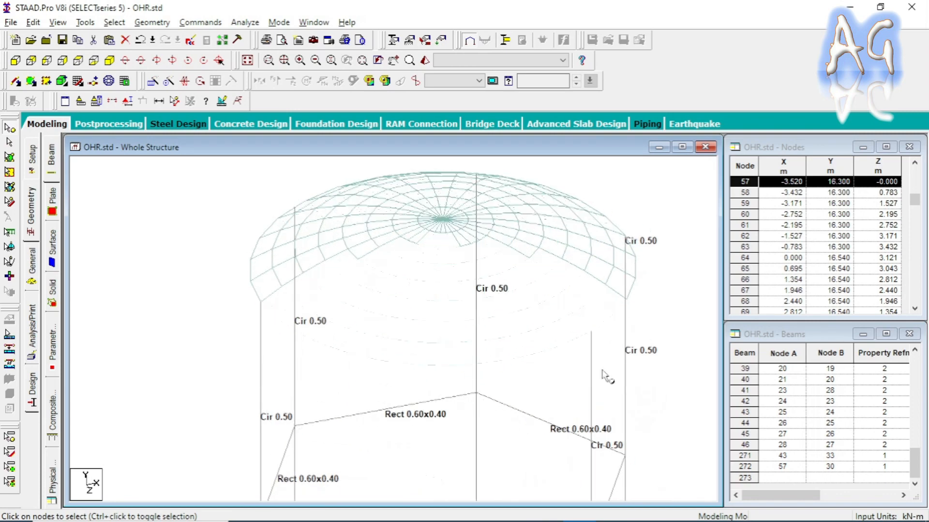
pyautogui.press('Left')
pyautogui.press('Left')
# Compare column-top node 32 with the adjacent rim node 38 and check the other column tops around the dome.
pyautogui.click(555, 352)
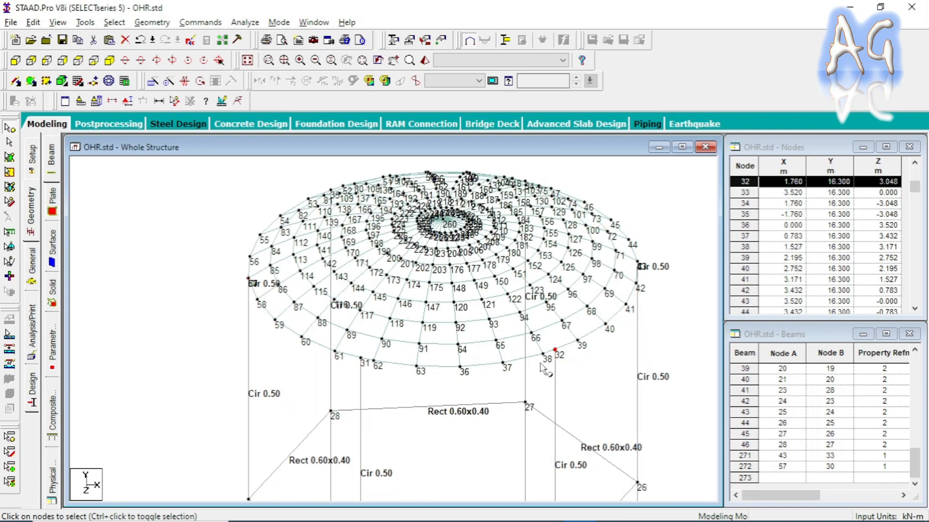
pyautogui.click(542, 355)
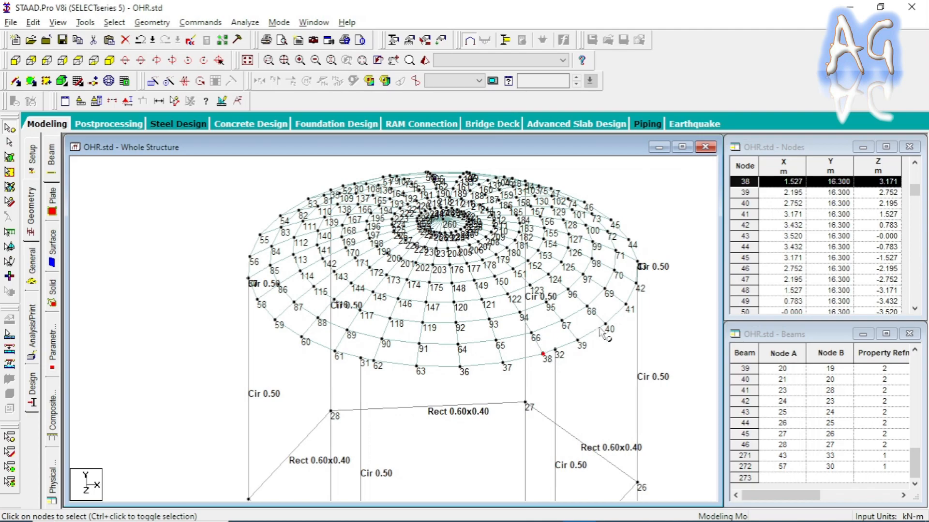
pyautogui.press('Left')
pyautogui.press('Left')
pyautogui.press('Left')
pyautogui.press('Left')
pyautogui.press('Left')
pyautogui.press('Left')
pyautogui.press('Left')
pyautogui.press('Left')
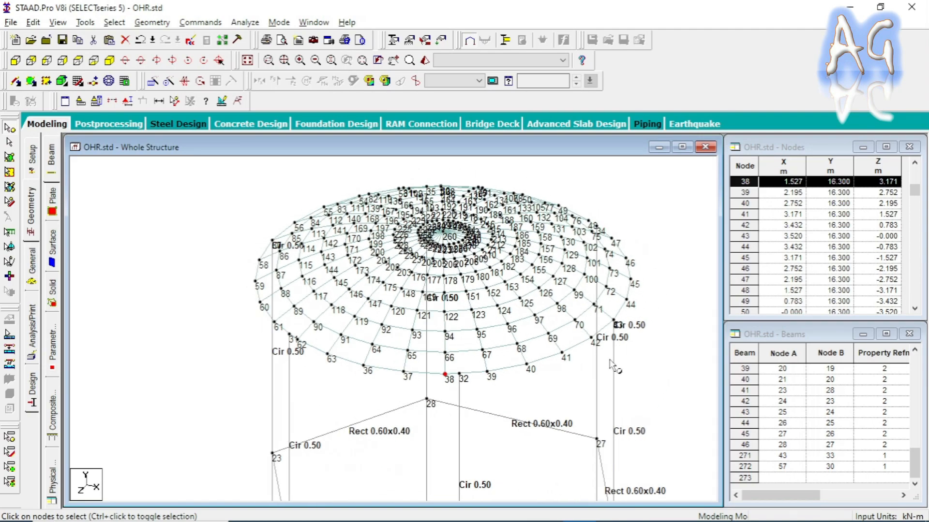
pyautogui.press('Left')
pyautogui.press('Left')
pyautogui.press('Left')
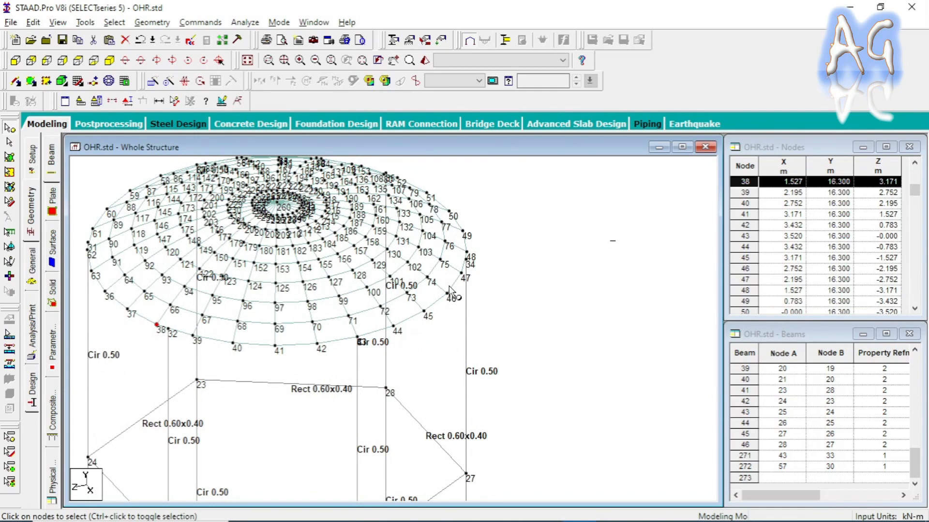
pyautogui.scroll(-4, 566, 339)
pyautogui.moveTo(315, 317); pyautogui.dragTo(419, 304, button='middle')
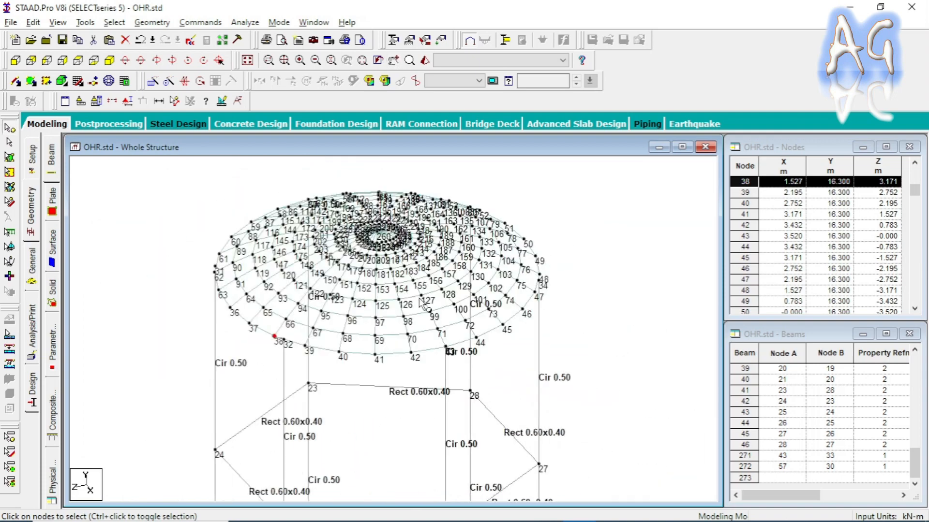
# Undo the dome's move and its transfer into the model.
pyautogui.hotkey('ctrl', 'z')
pyautogui.hotkey('ctrl', 'z')
pyautogui.hotkey('ctrl', 'z')
pyautogui.hotkey('ctrl', 'z')
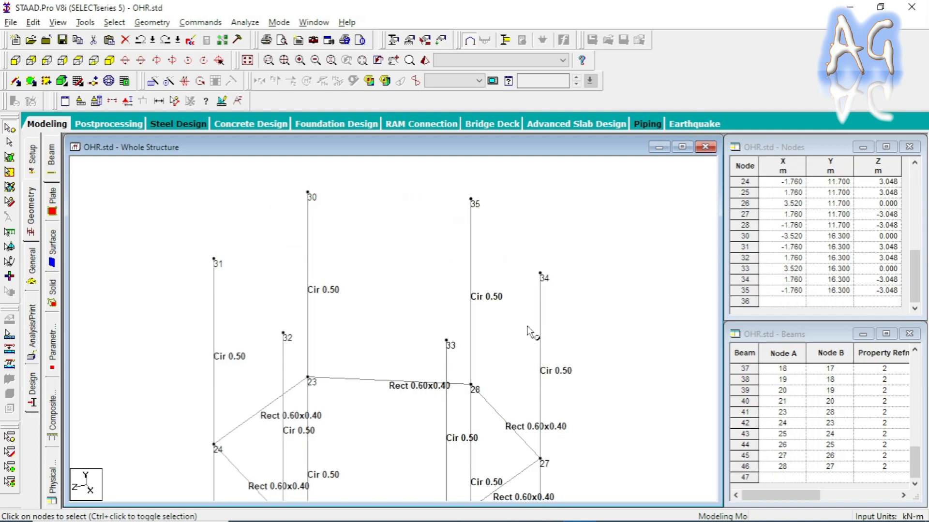
pyautogui.scroll(-3, 527, 327)
# Generate a spherical cap plate mesh in the structure wizard with sphere diameter 12.9 m, base diameter 7.04 m, 8 latitude and 24 longitude divisions.
pyautogui.click(11, 22)
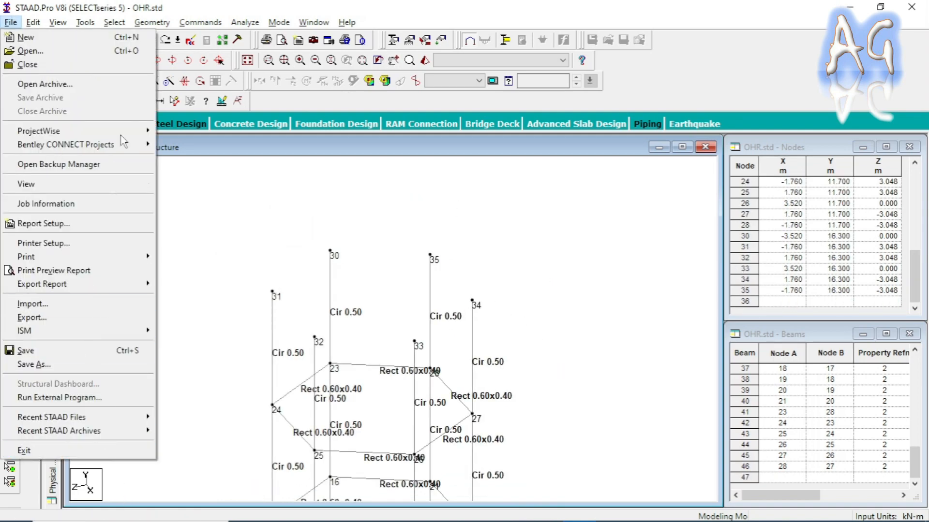
pyautogui.moveTo(152, 22)
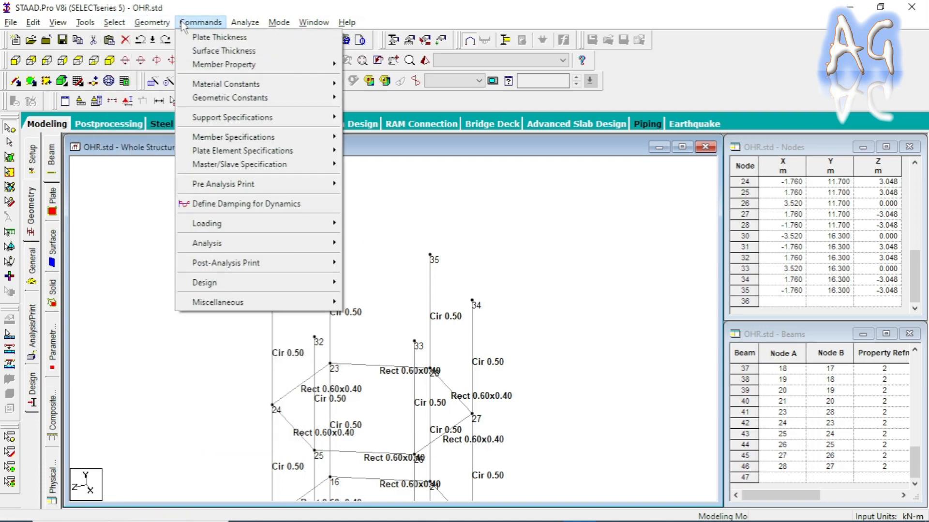
pyautogui.click(244, 433)
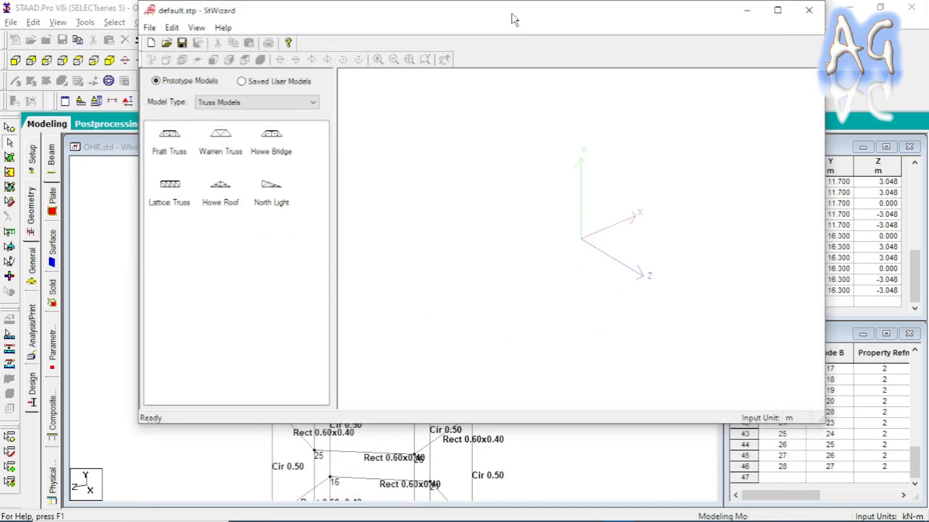
pyautogui.click(232, 102)
pyautogui.click(234, 137)
pyautogui.click(222, 206)
pyautogui.doubleClick(217, 200)
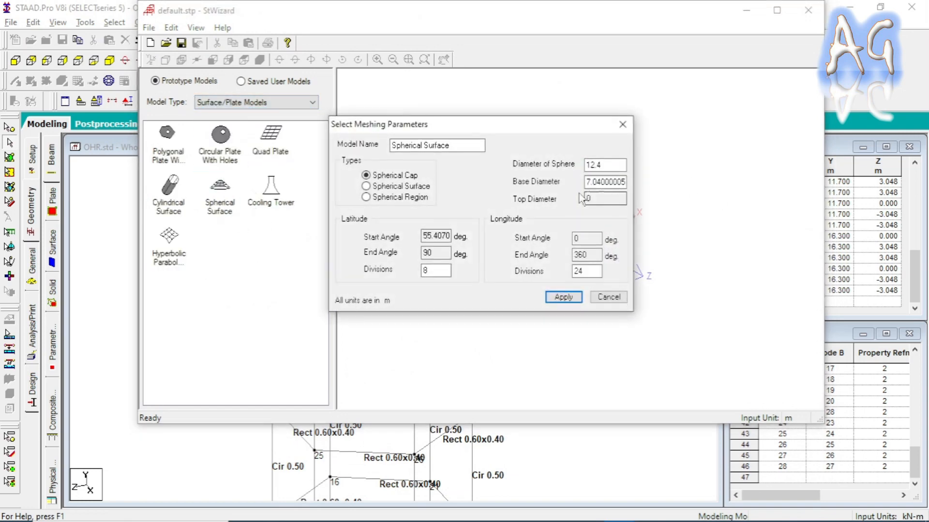
pyautogui.moveTo(608, 166); pyautogui.dragTo(578, 167)
pyautogui.write('1')
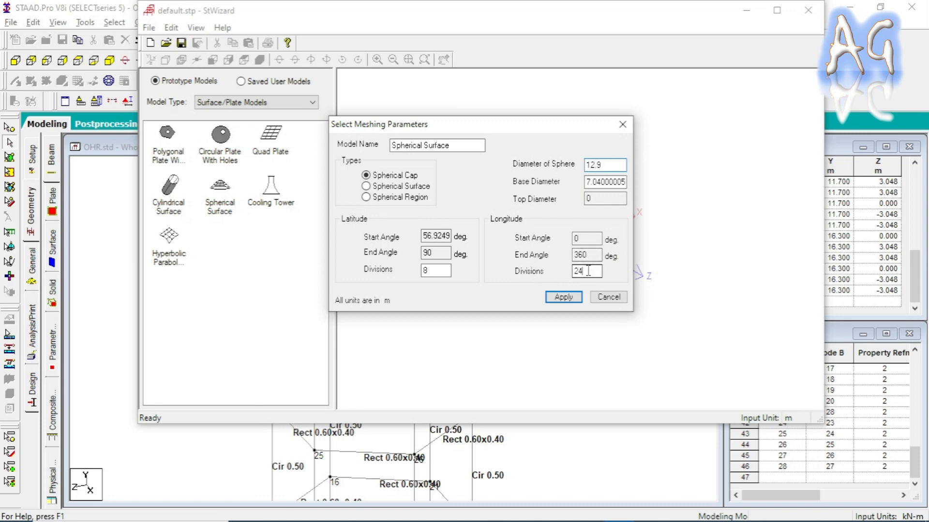
pyautogui.click(564, 297)
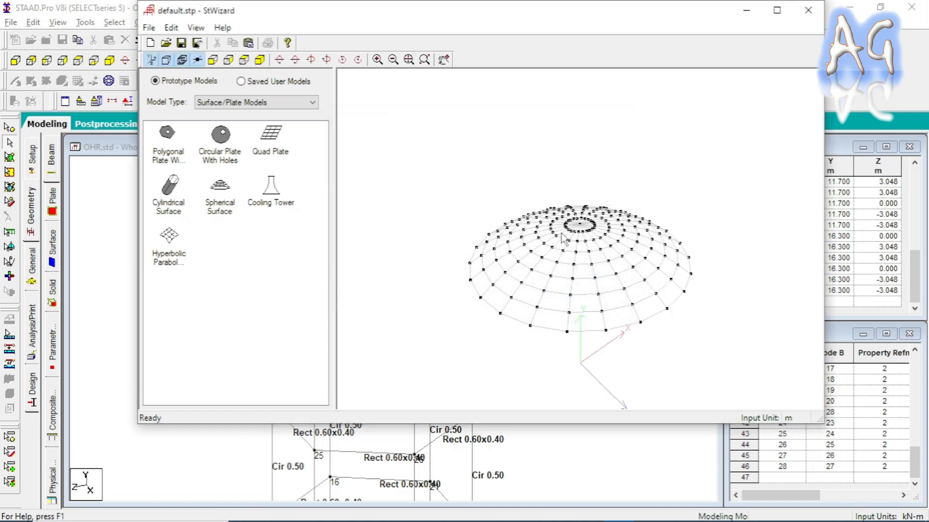
# Transfer the dome mesh into the model with a Y offset that places its rim at Y 35.405 m above the columns.
pyautogui.click(808, 10)
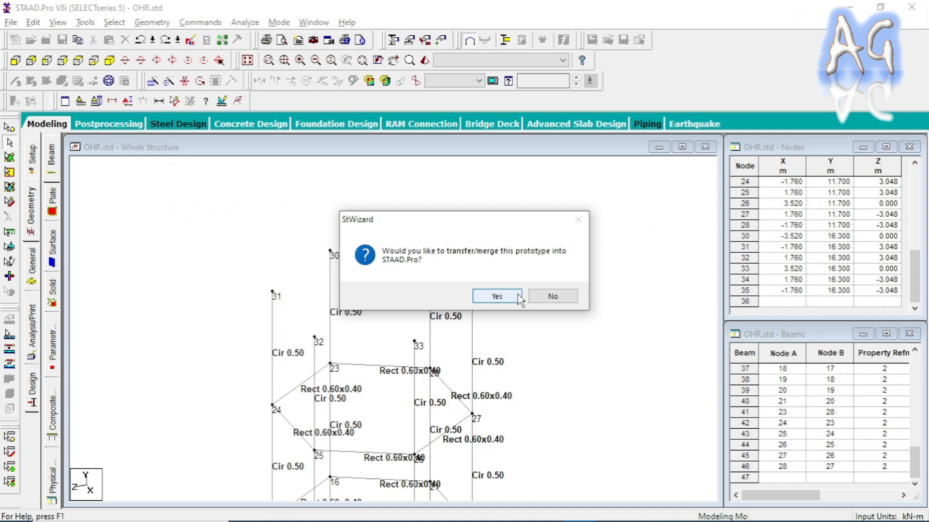
pyautogui.moveTo(400, 219); pyautogui.dragTo(616, 229)
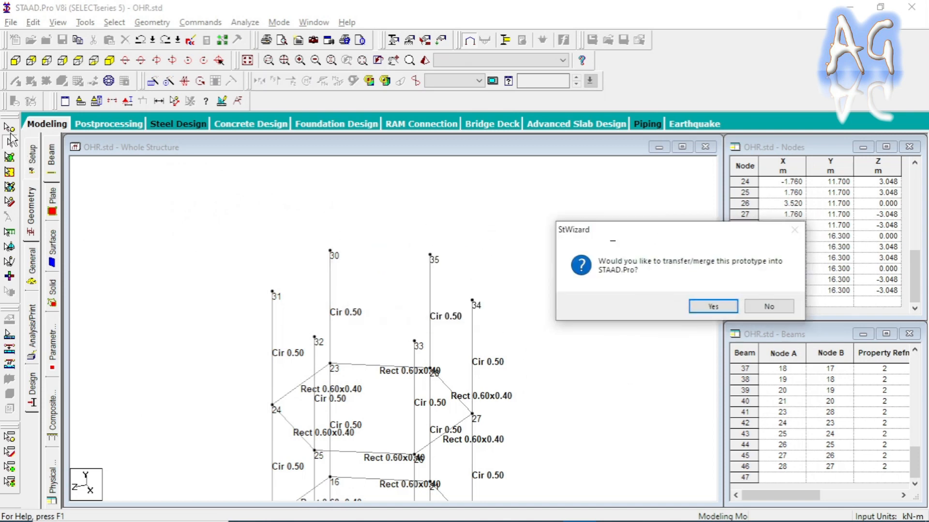
pyautogui.click(12, 141)
pyautogui.click(711, 306)
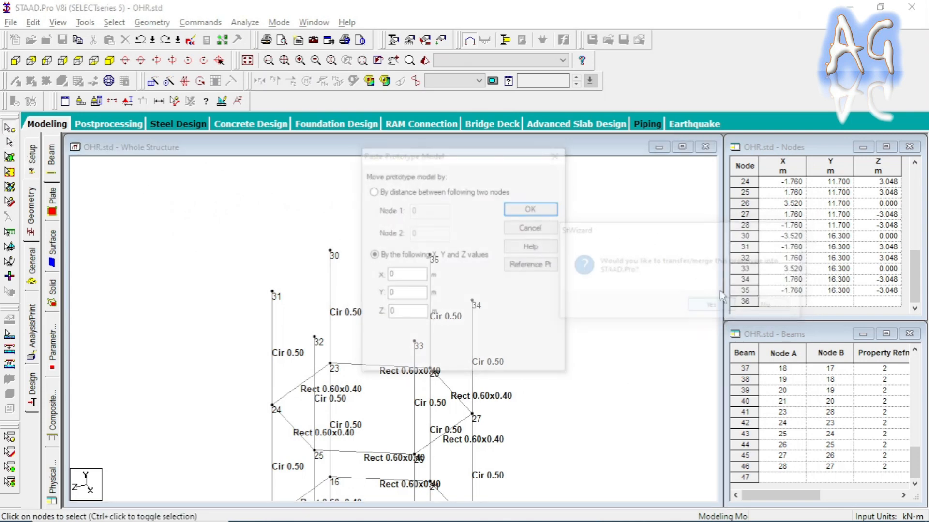
pyautogui.press('Tab')
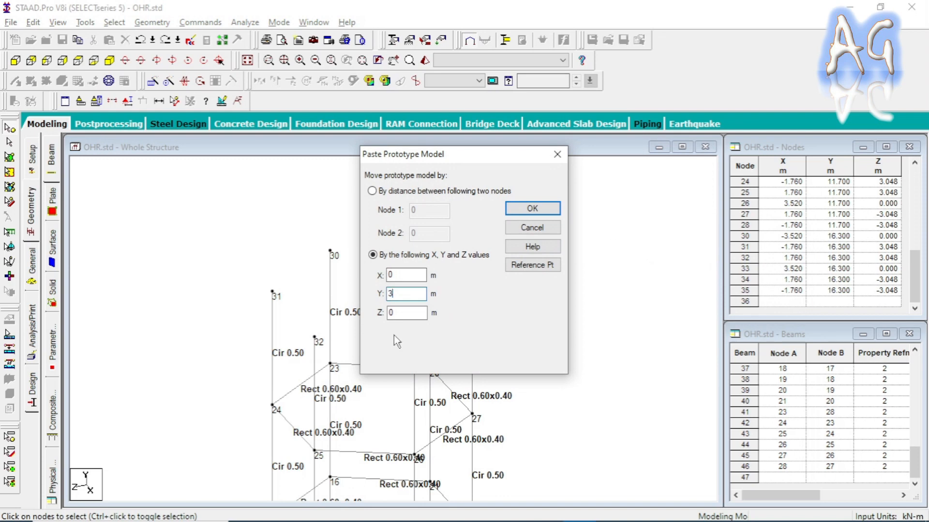
pyautogui.click(508, 211)
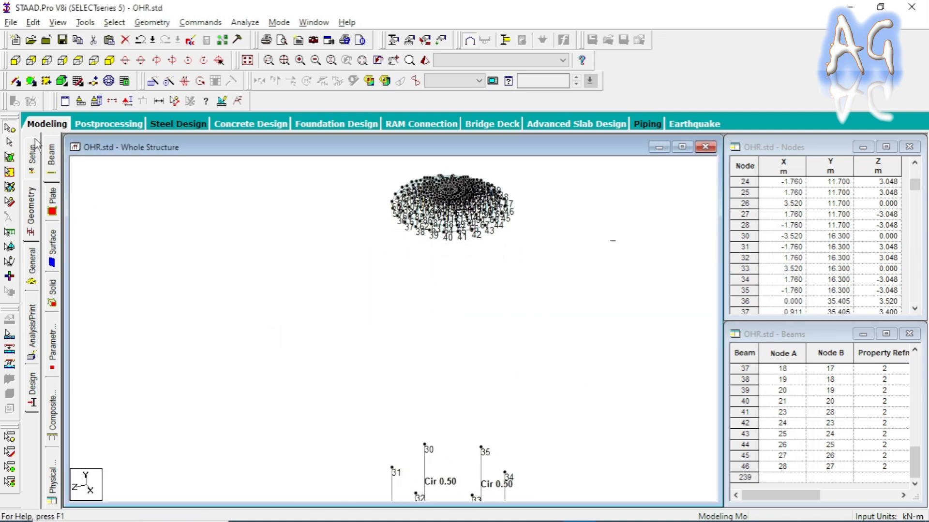
# Check the coordinates of dome rim node 41 and inspect a column-top node for comparison.
pyautogui.scroll(3, 388, 209)
pyautogui.moveTo(472, 208); pyautogui.dragTo(456, 296, button='middle')
pyautogui.doubleClick(461, 294)
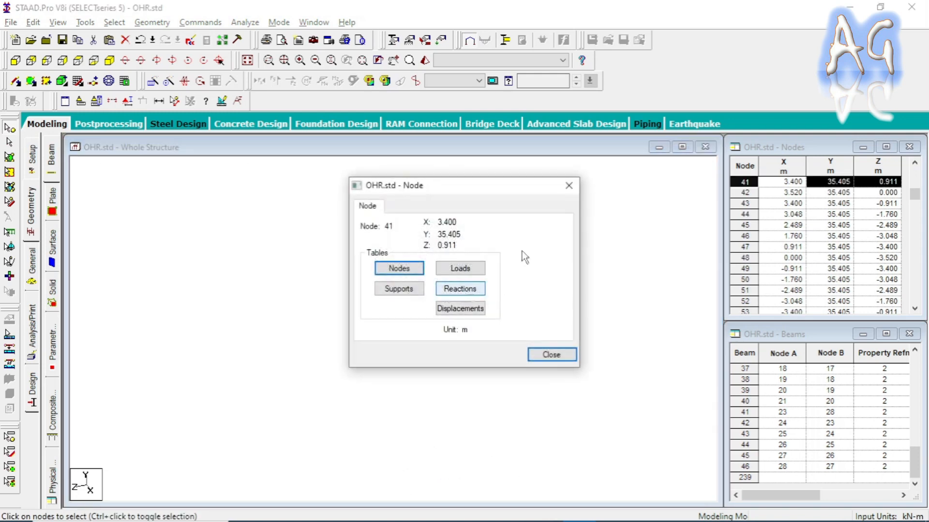
pyautogui.click(544, 355)
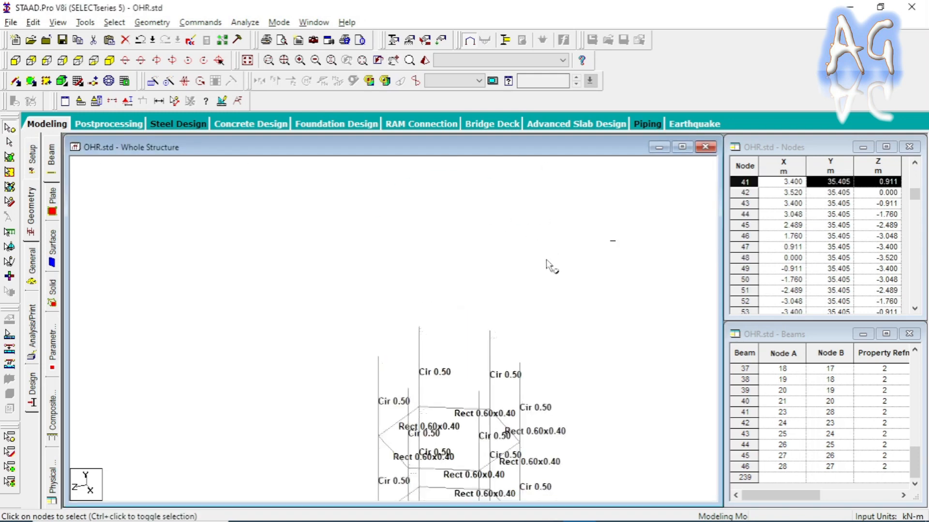
pyautogui.click(488, 330)
pyautogui.doubleClick(488, 331)
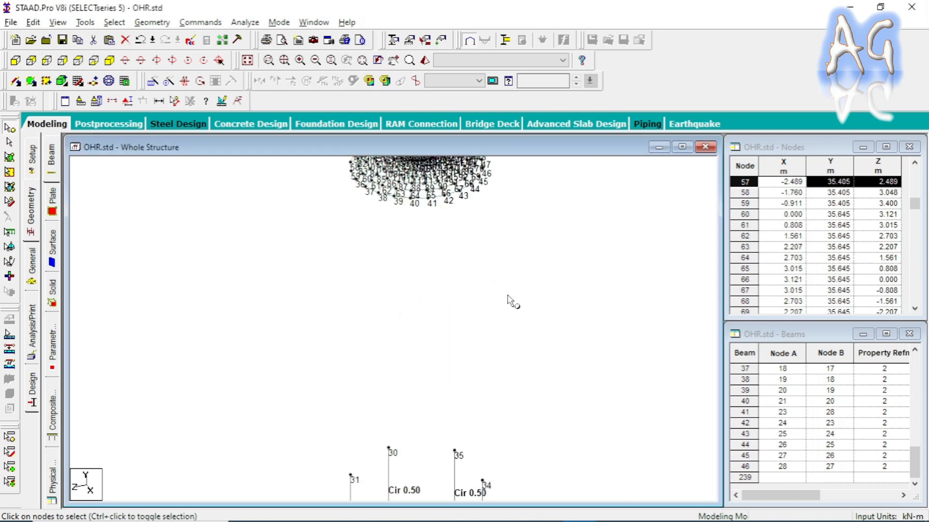
# Move all dome nodes by -19.105 m in Y and agree to split existing members at the nodes that fall on them.
pyautogui.scroll(1, 513, 330)
pyautogui.scroll(-2, 518, 345)
pyautogui.moveTo(384, 290); pyautogui.dragTo(582, 419)
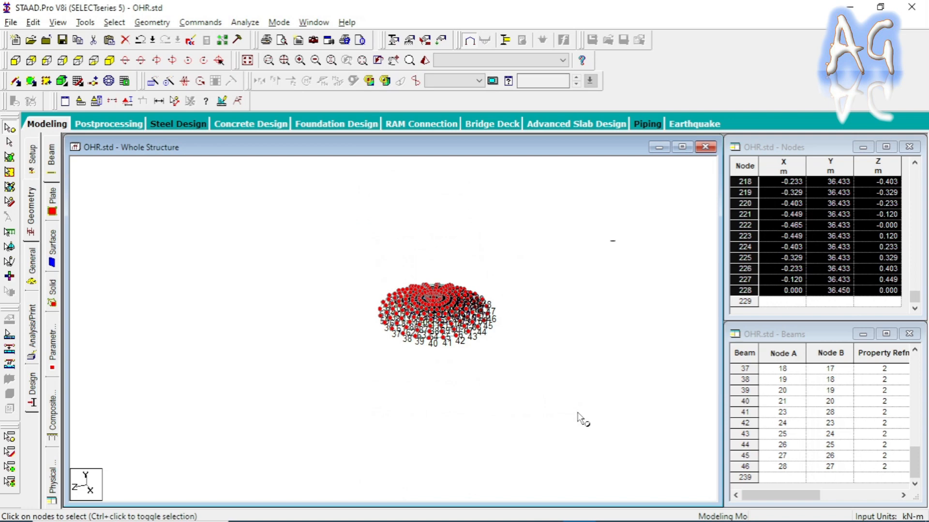
pyautogui.press('F2')
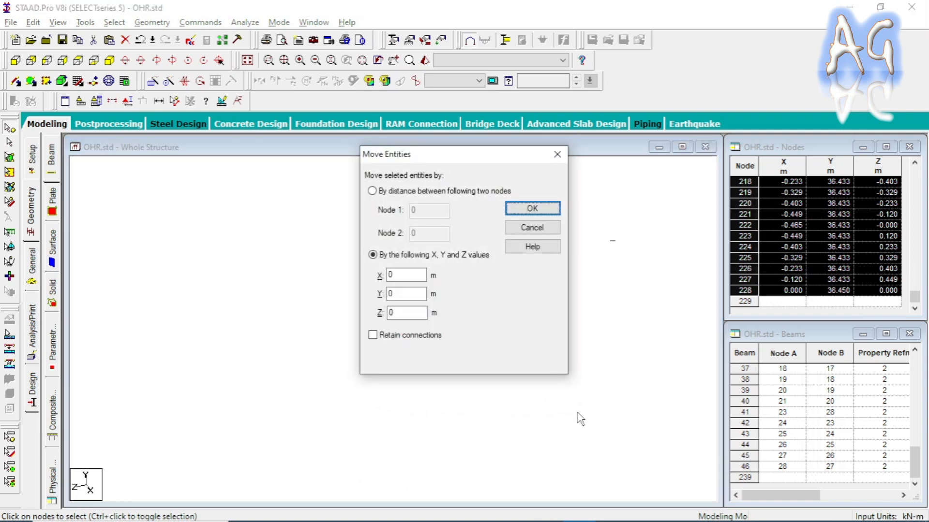
pyautogui.press('Tab')
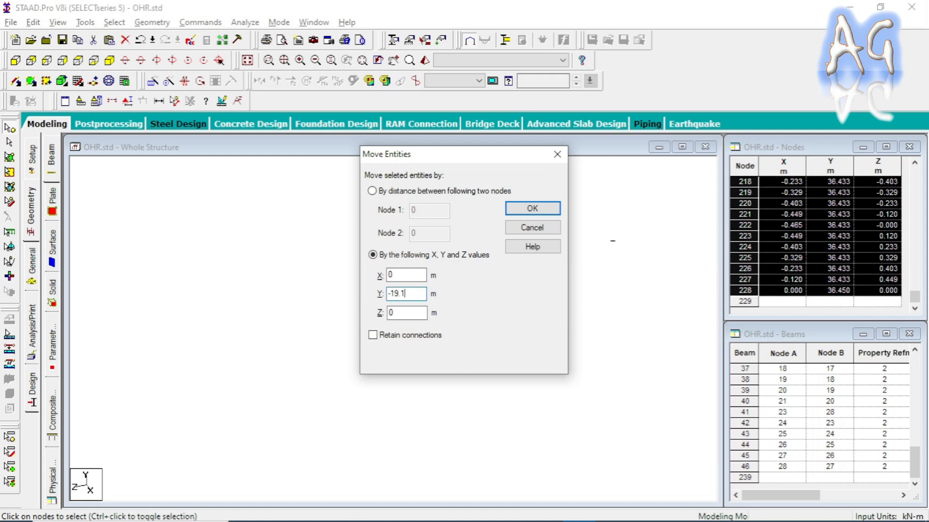
pyautogui.click(533, 208)
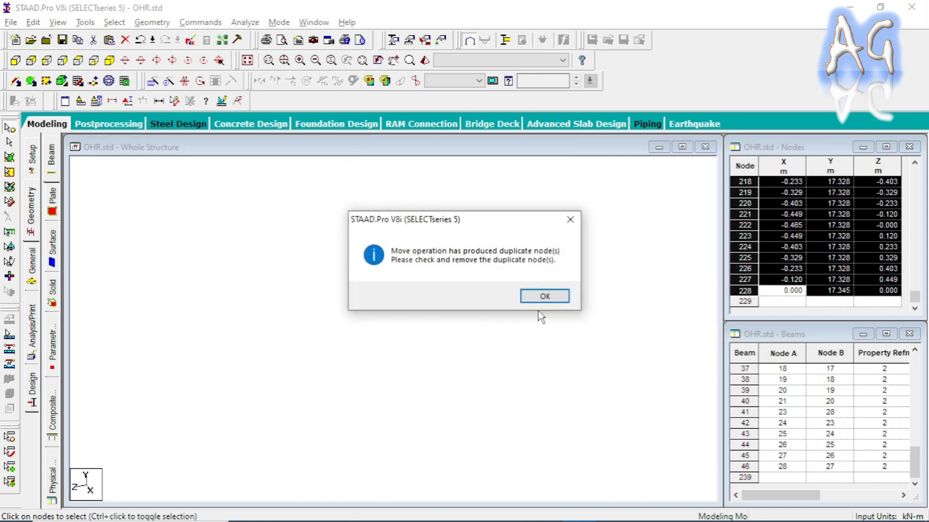
pyautogui.click(547, 296)
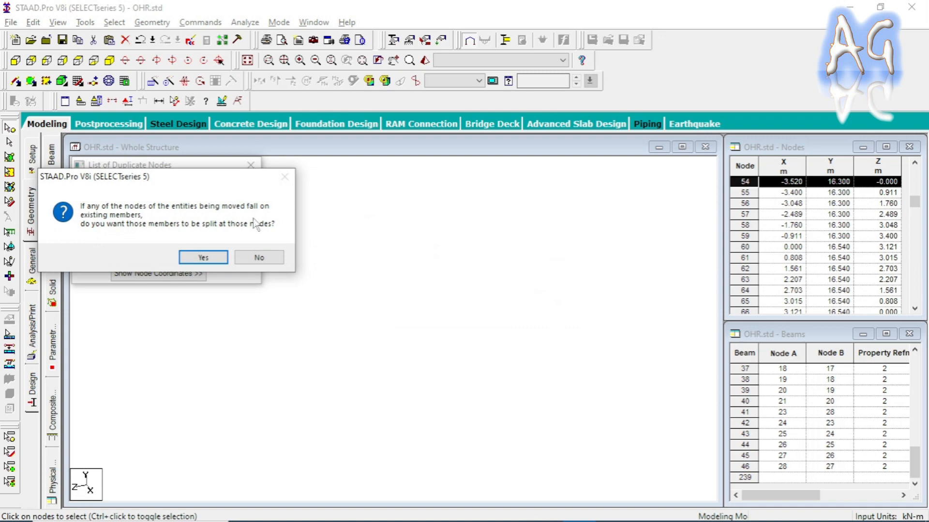
pyautogui.moveTo(178, 188); pyautogui.dragTo(399, 219)
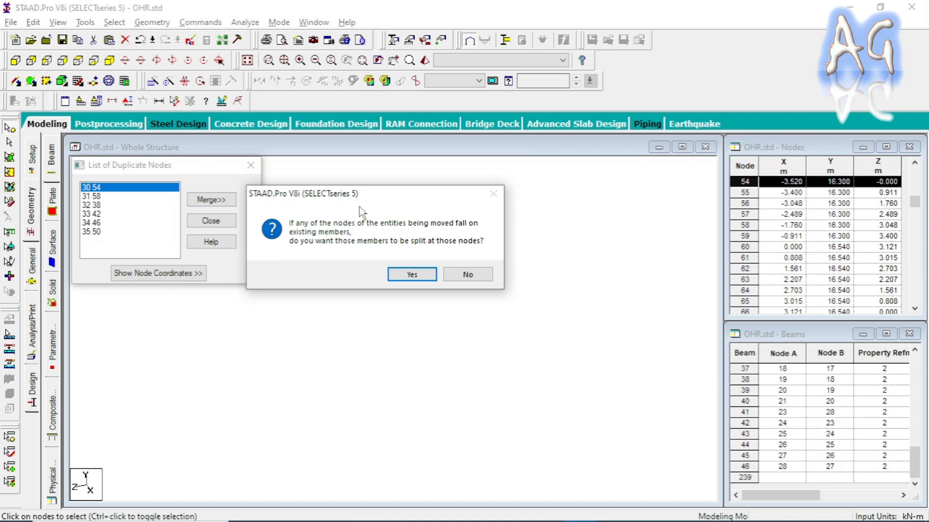
pyautogui.moveTo(362, 191); pyautogui.dragTo(444, 187)
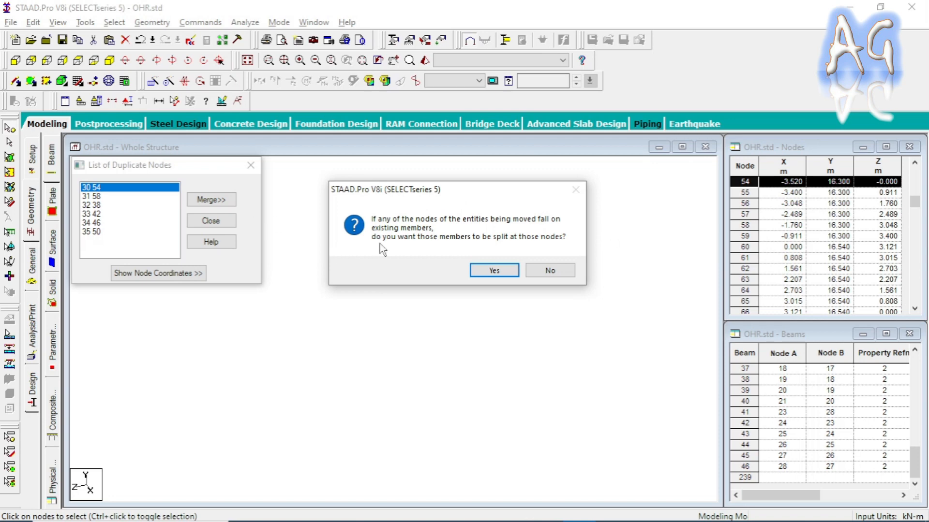
pyautogui.click(494, 271)
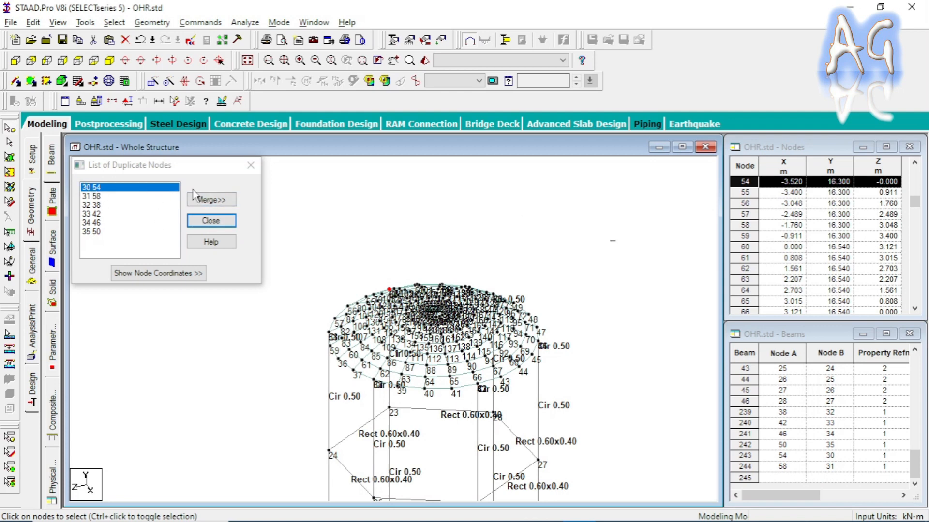
# Merge the duplicate nodes at the column tops by deleting the second node in all sets.
pyautogui.click(210, 200)
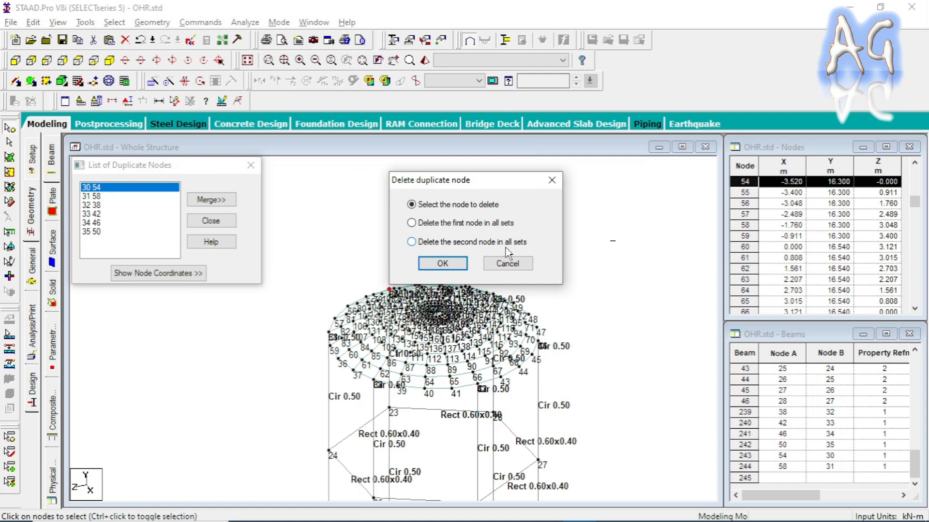
pyautogui.click(465, 242)
pyautogui.click(442, 264)
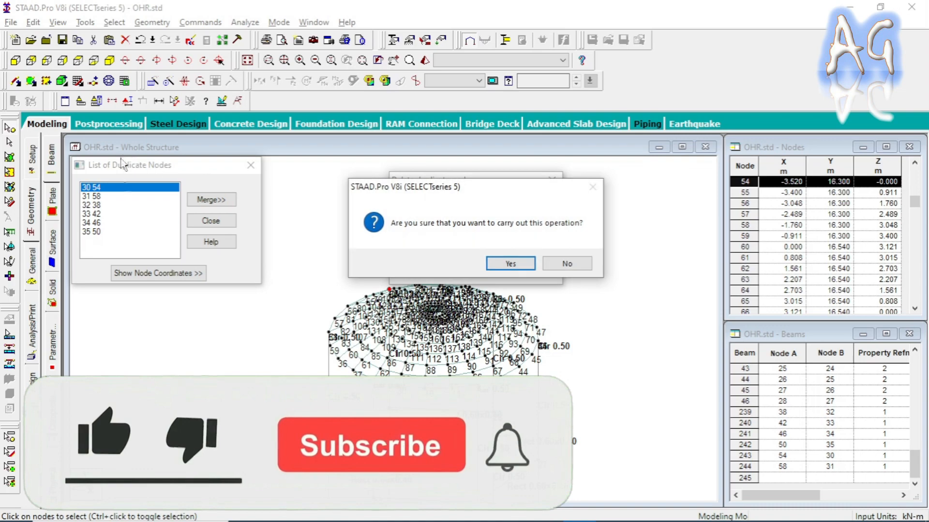
pyautogui.click(511, 263)
# Examine from all sides how the dome's rim nodes meet the column tops, and open a rendered view of the whole model.
pyautogui.scroll(2, 460, 331)
pyautogui.moveTo(468, 336); pyautogui.dragTo(486, 435, button='middle')
pyautogui.scroll(2, 465, 431)
pyautogui.moveTo(515, 408); pyautogui.dragTo(414, 388, button='middle')
pyautogui.press('Right')
pyautogui.press('Right')
pyautogui.press('Right')
pyautogui.press('Right')
pyautogui.press('Right')
pyautogui.press('Right')
pyautogui.press('Right')
pyautogui.press('Right')
pyautogui.press('Right')
pyautogui.press('Right')
pyautogui.press('Right')
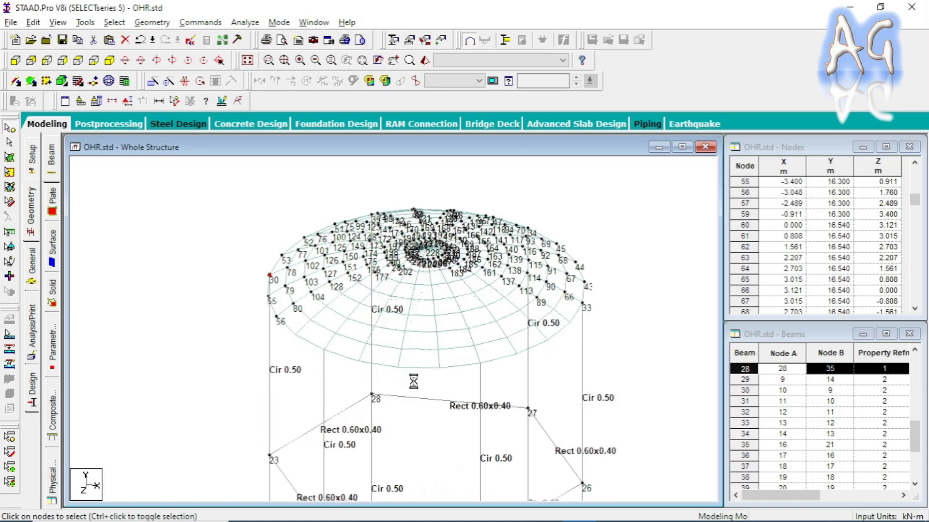
pyautogui.press('Right')
pyautogui.press('Right')
pyautogui.press('Right')
pyautogui.press('Right')
pyautogui.press('Right')
pyautogui.press('Right')
pyautogui.press('Right')
pyautogui.press('Right')
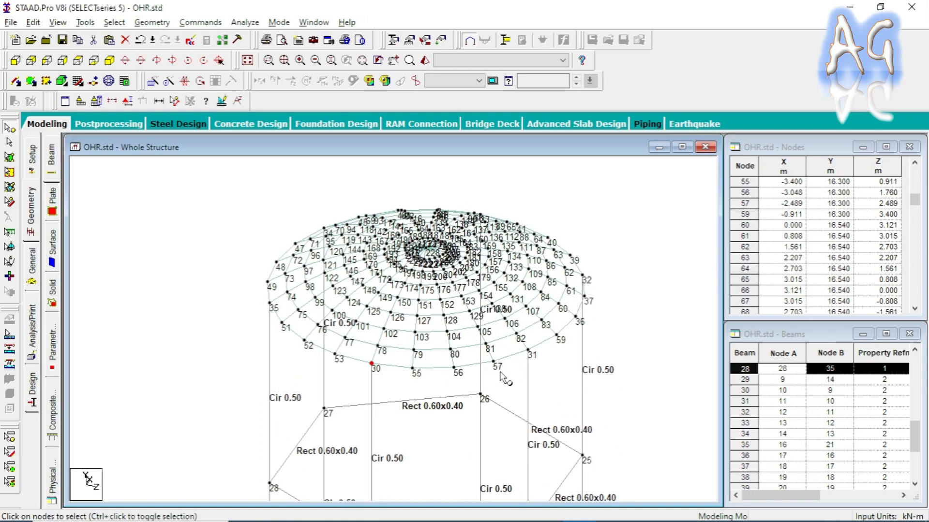
pyautogui.press('Left')
pyautogui.press('Left')
pyautogui.press('Left')
pyautogui.press('Left')
pyautogui.press('Left')
pyautogui.press('Left')
pyautogui.press('Left')
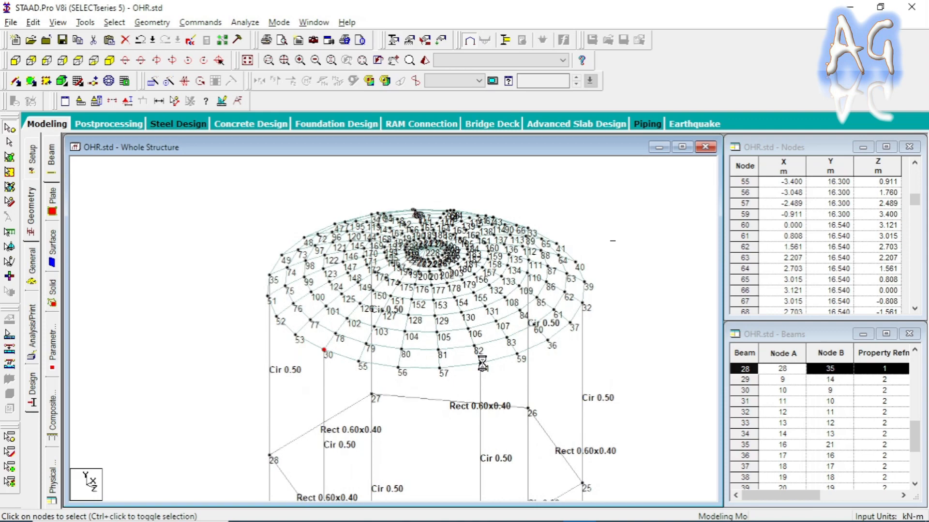
pyautogui.press('Left')
pyautogui.press('Left')
pyautogui.press('Left')
pyautogui.press('Left')
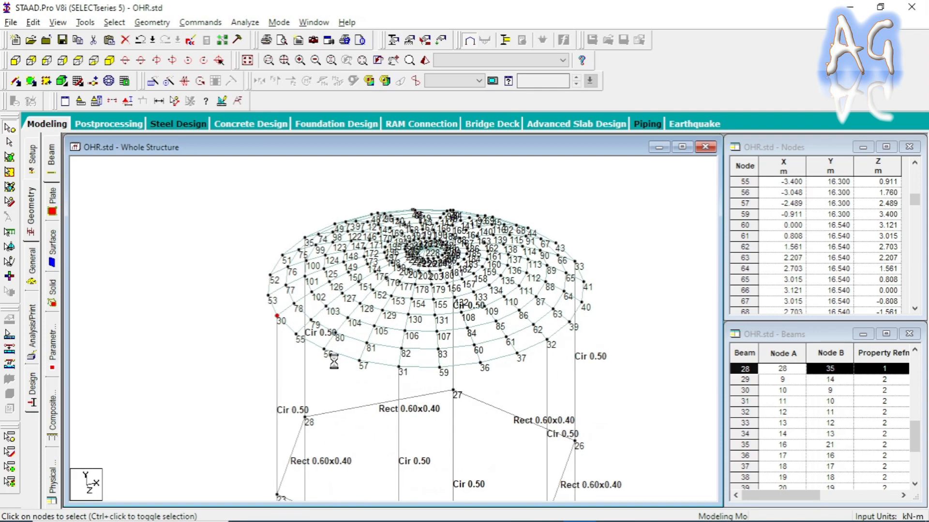
pyautogui.press('Left')
pyautogui.press('Left')
pyautogui.press('Left')
pyautogui.press('Left')
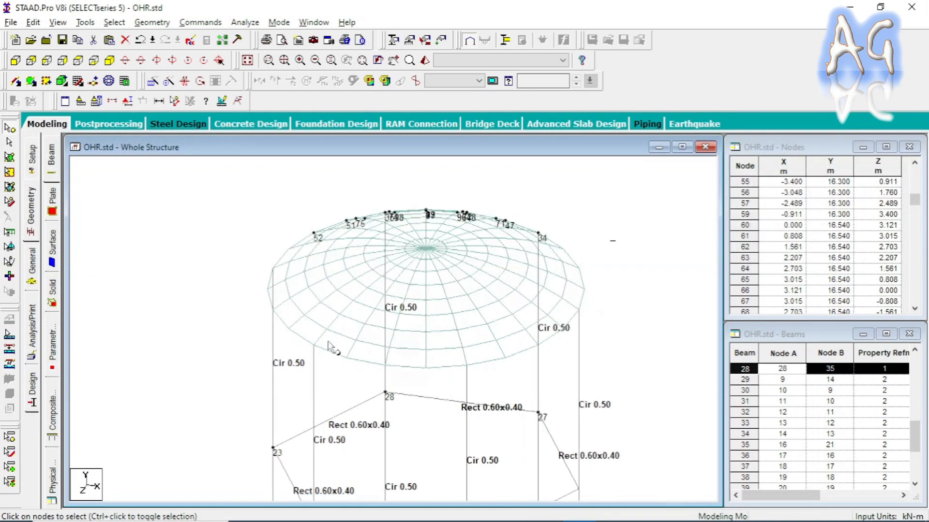
pyautogui.press('Left')
pyautogui.press('Left')
pyautogui.press('Left')
pyautogui.press('Left')
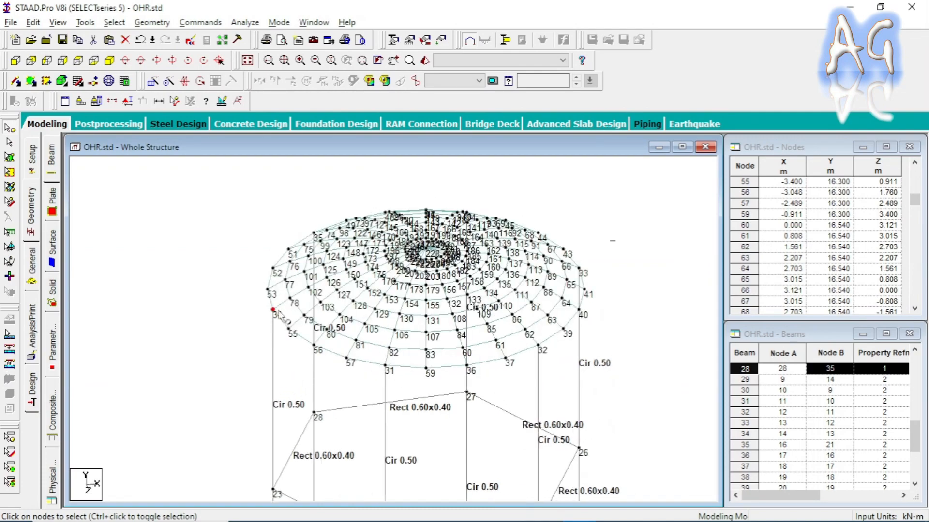
pyautogui.press('Right')
pyautogui.press('Right')
pyautogui.press('Right')
pyautogui.press('Right')
pyautogui.press('Right')
pyautogui.press('Right')
pyautogui.press('Right')
pyautogui.press('Right')
pyautogui.press('Right')
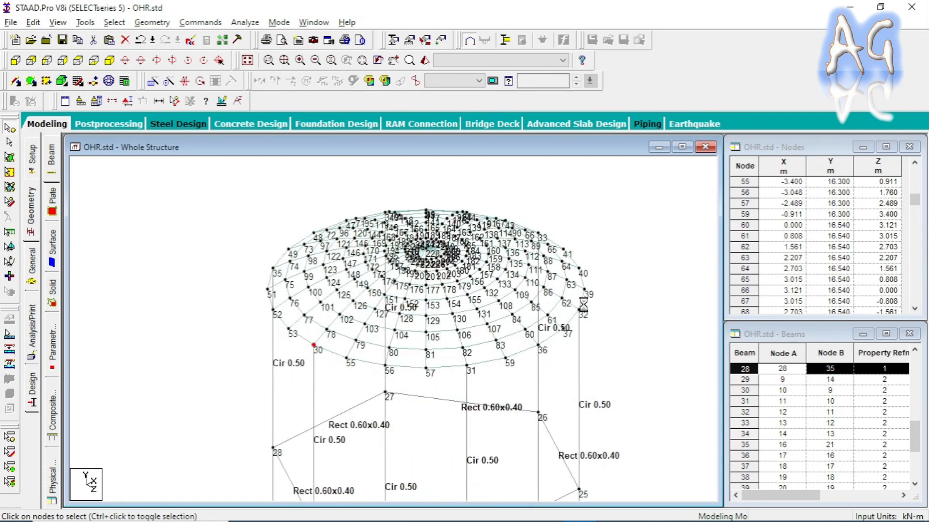
pyautogui.press('Right')
pyautogui.press('Right')
pyautogui.press('Right')
pyautogui.press('Right')
pyautogui.press('Right')
pyautogui.press('Right')
pyautogui.press('Right')
pyautogui.press('Right')
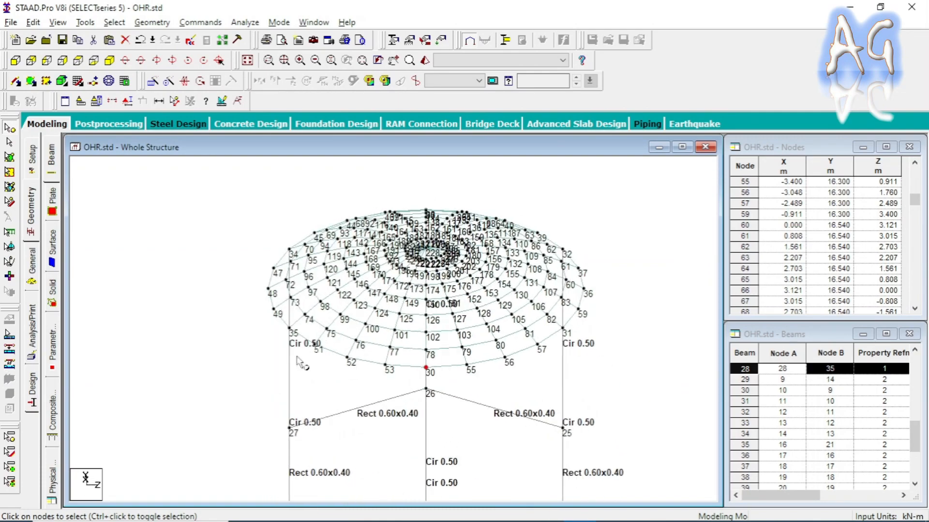
pyautogui.press('Right')
pyautogui.press('Right')
pyautogui.press('Right')
pyautogui.press('Right')
pyautogui.press('Right')
pyautogui.press('Right')
pyautogui.press('Right')
pyautogui.press('Right')
pyautogui.press('Right')
pyautogui.press('Right')
pyautogui.press('Right')
pyautogui.press('Right')
pyautogui.press('Right')
pyautogui.press('Right')
pyautogui.press('Right')
pyautogui.press('Right')
pyautogui.press('Right')
pyautogui.press('Right')
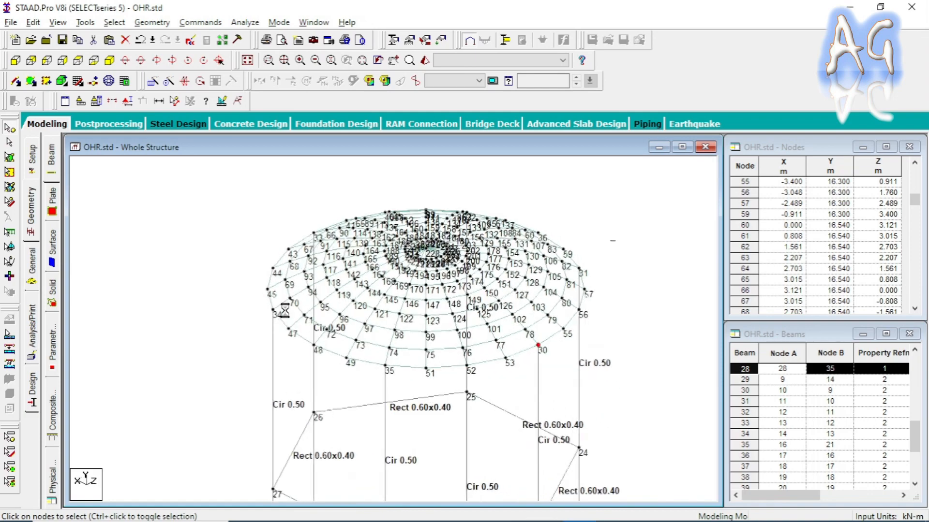
pyautogui.press('Right')
pyautogui.press('Right')
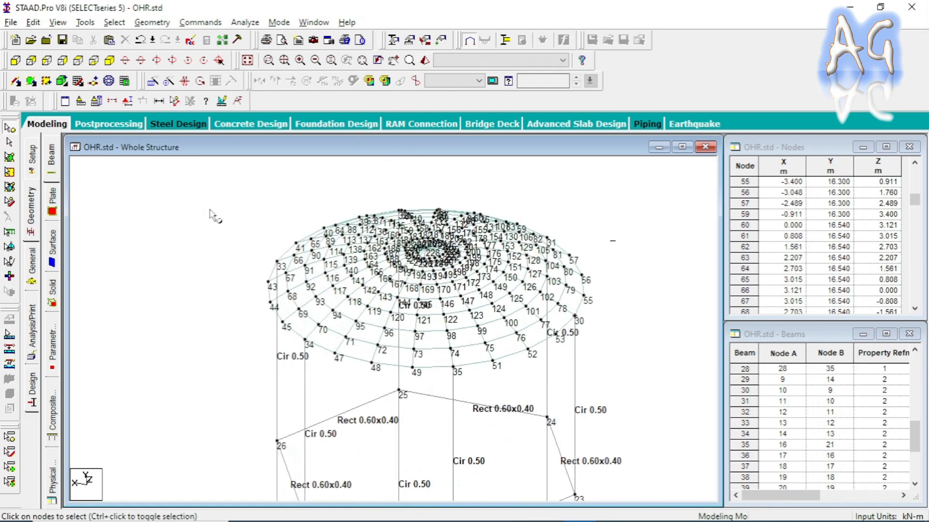
pyautogui.click(394, 62)
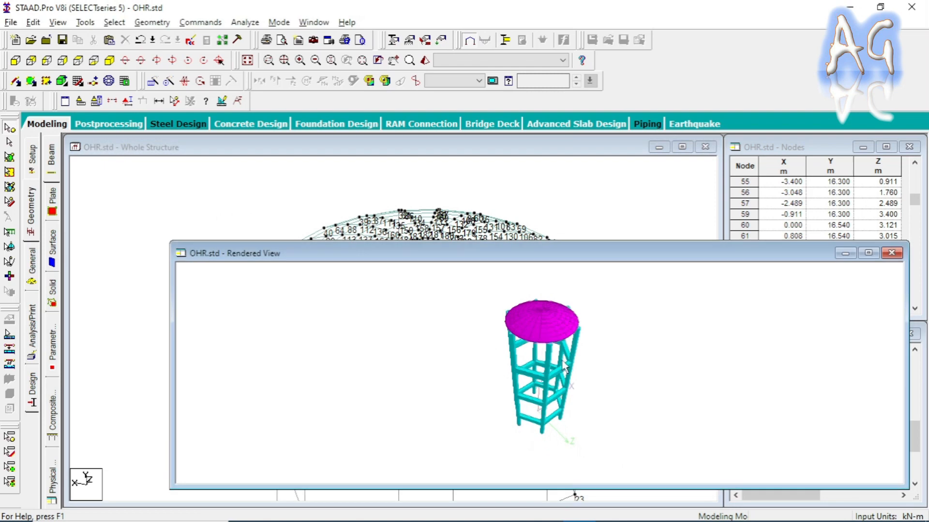
# Examine the dome and column tops up close in the rendered view, and close that view.
pyautogui.scroll(5, 593, 348)
pyautogui.moveTo(583, 348); pyautogui.dragTo(537, 406)
pyautogui.scroll(6, 538, 410)
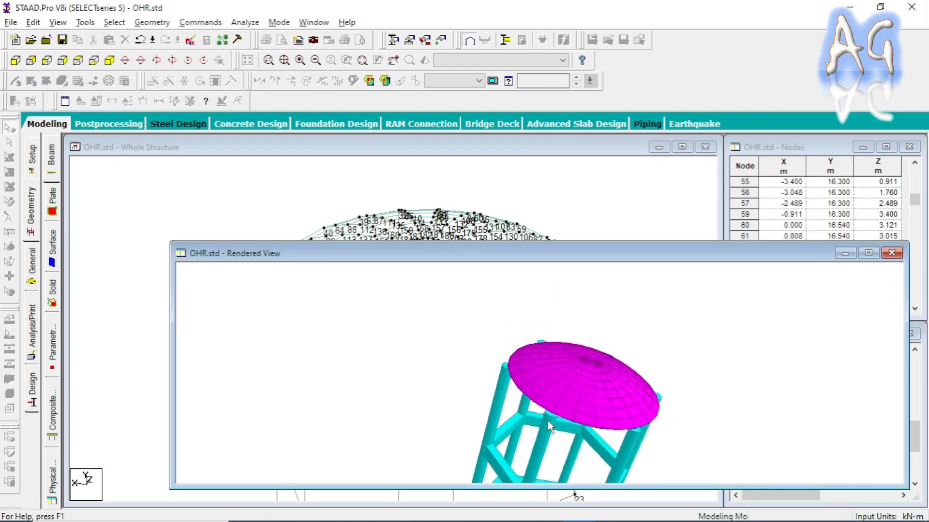
pyautogui.moveTo(544, 409); pyautogui.dragTo(527, 377)
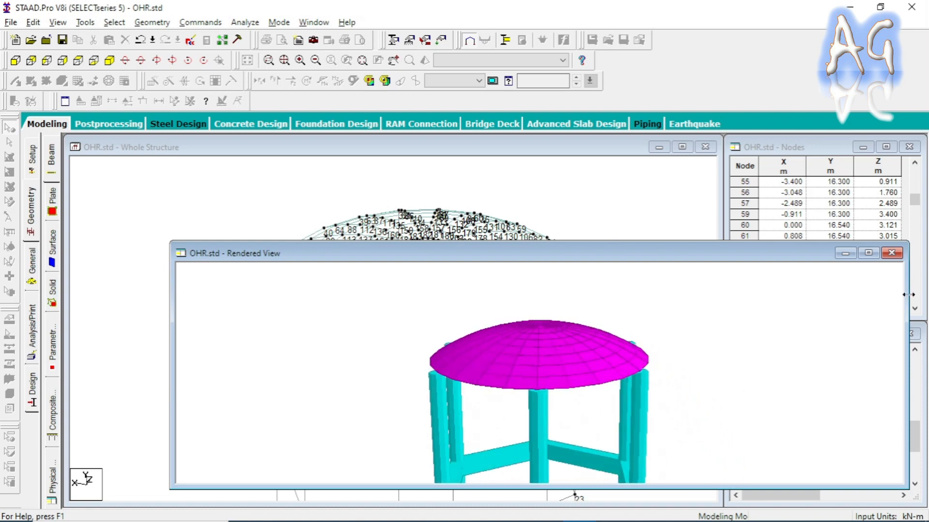
pyautogui.click(892, 254)
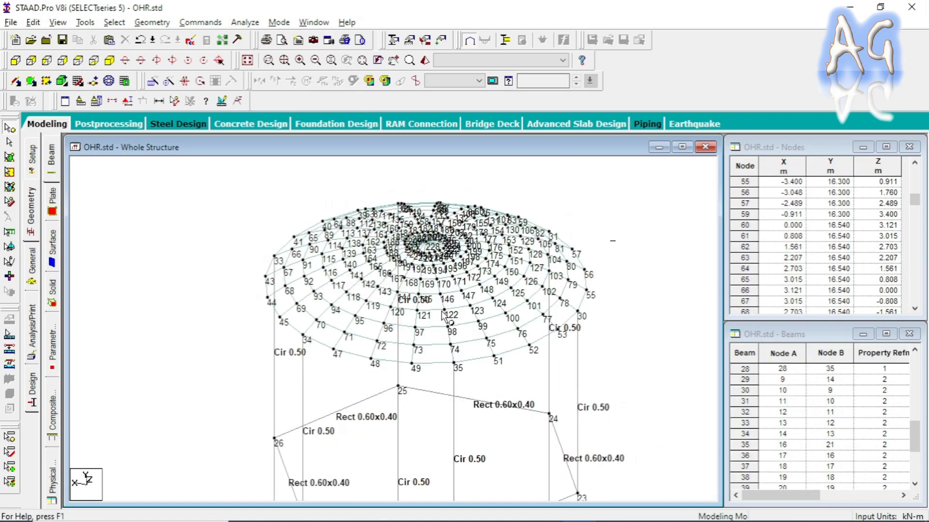
# Examine the connection between the dome's rim nodes and the columns from several angles in the wireframe model.
pyautogui.moveTo(442, 298); pyautogui.dragTo(438, 285, button='middle')
pyautogui.press('Down')
pyautogui.press('Down')
pyautogui.press('Down')
pyautogui.press('Down')
pyautogui.press('Down')
pyautogui.press('Right')
pyautogui.press('Right')
pyautogui.press('Right')
pyautogui.press('Right')
pyautogui.press('Right')
pyautogui.press('Right')
pyautogui.press('Up')
pyautogui.press('Up')
pyautogui.press('Up')
pyautogui.press('Up')
pyautogui.press('Up')
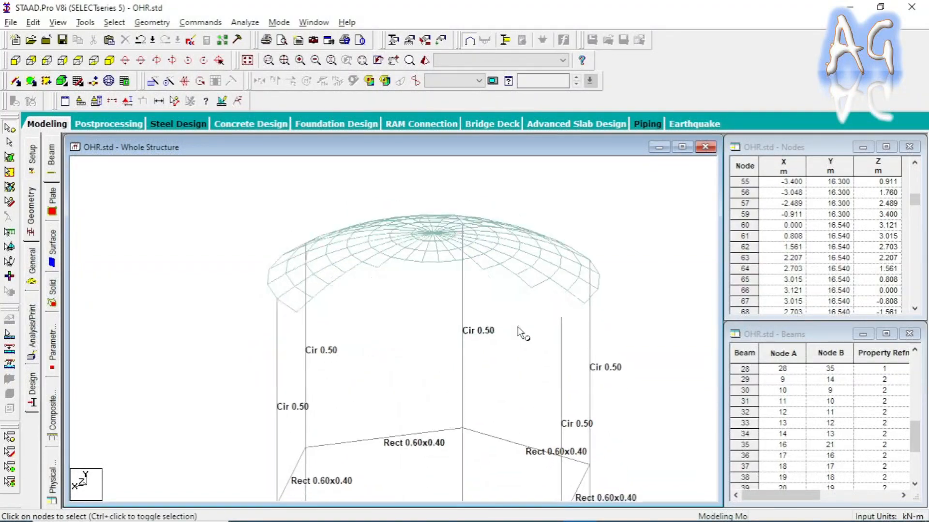
pyautogui.press('Down')
pyautogui.press('Down')
pyautogui.press('Down')
pyautogui.press('Down')
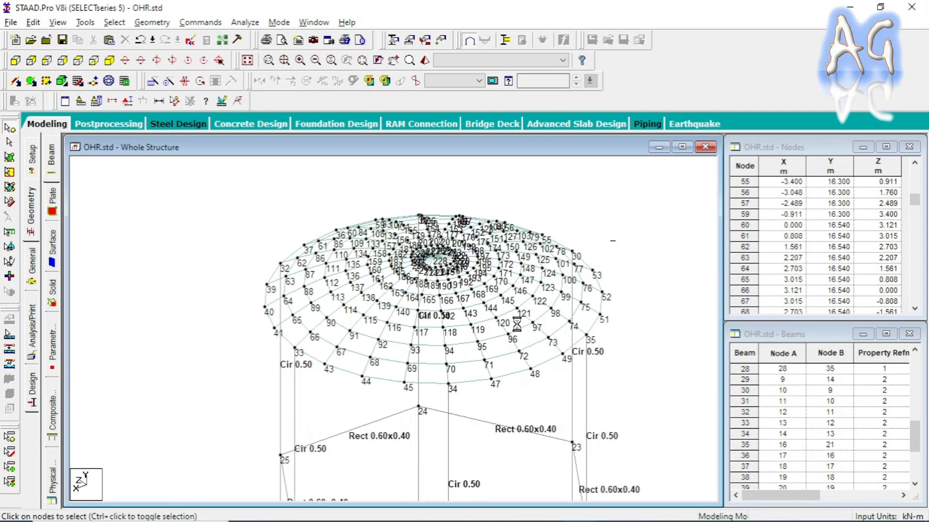
pyautogui.moveTo(517, 324); pyautogui.dragTo(493, 294, button='middle')
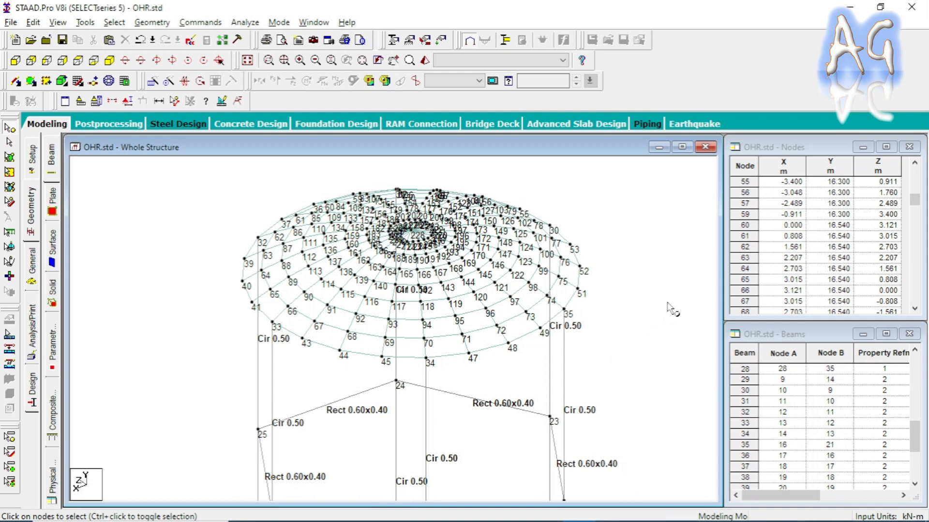